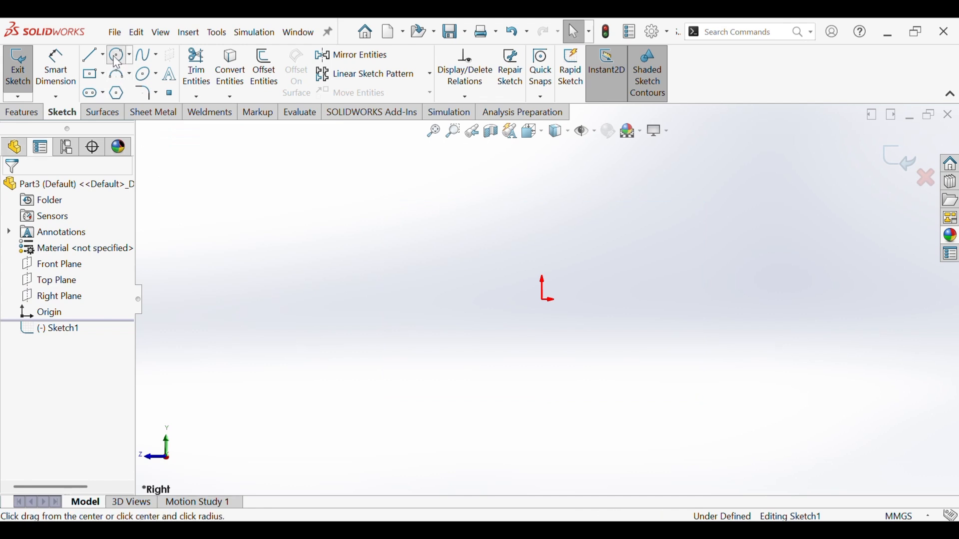
Sketch two concentric circles centred on the origin, the outer one about 115 mm in diameter
left_click(541, 299)
left_click(638, 250)
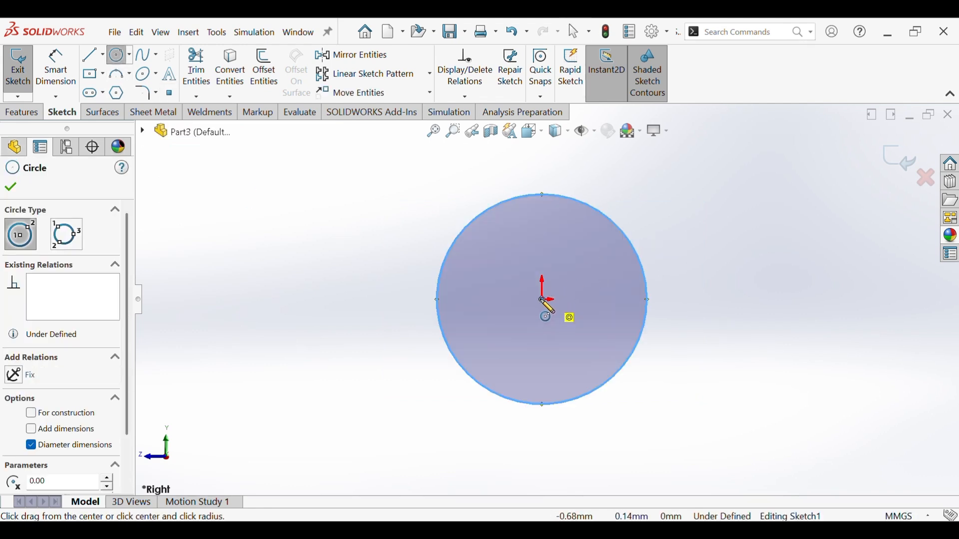
left_click(542, 299)
left_click(593, 242)
key("Escape")
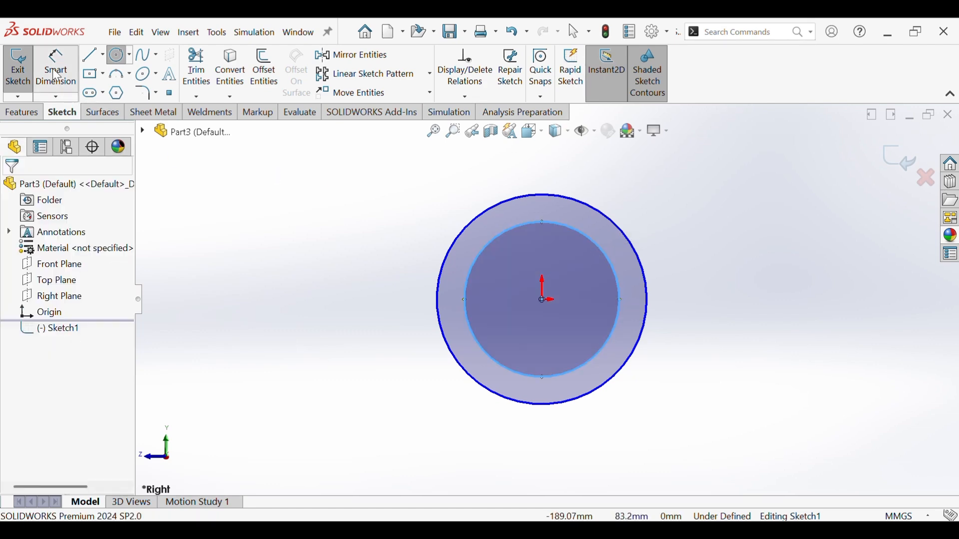
Dimension the outer circle's diameter as 173 mm
left_click(613, 379)
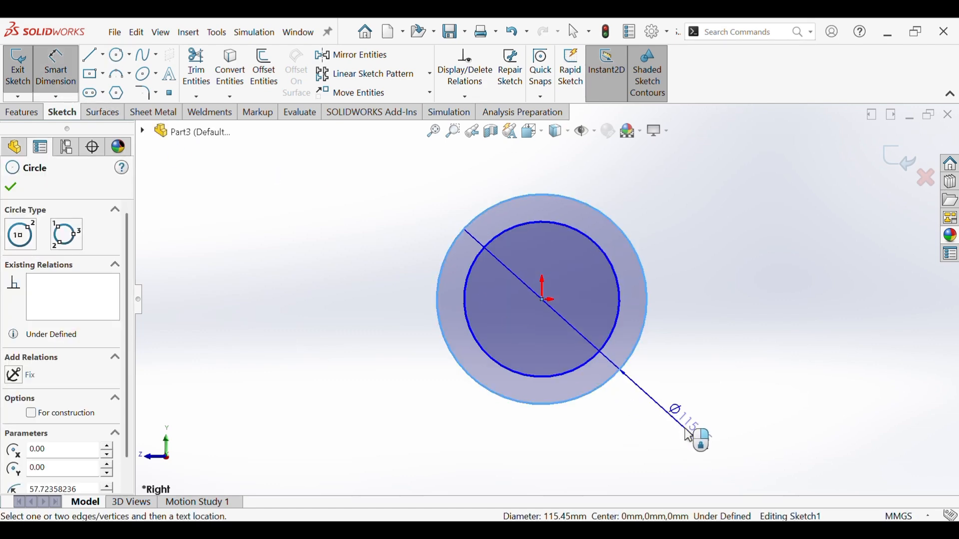
left_click(695, 434)
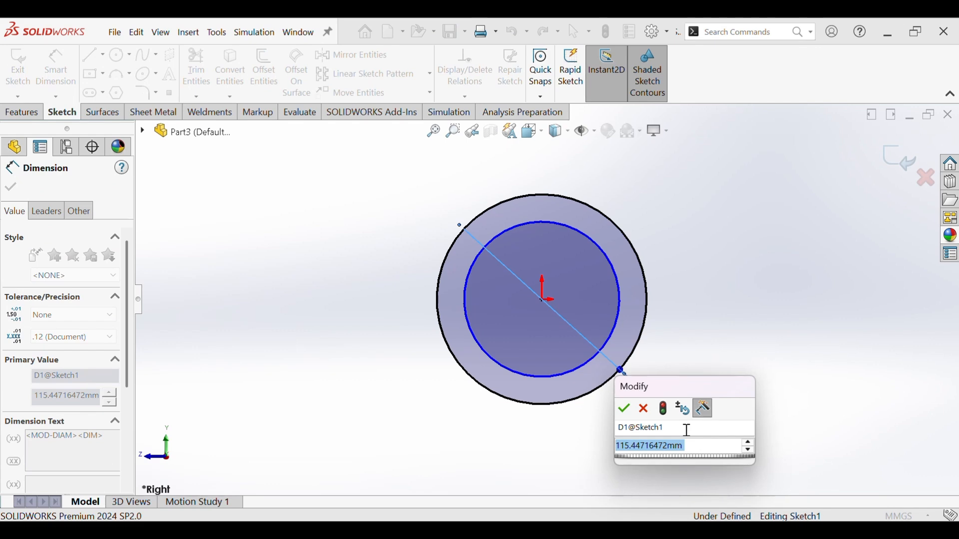
type("173")
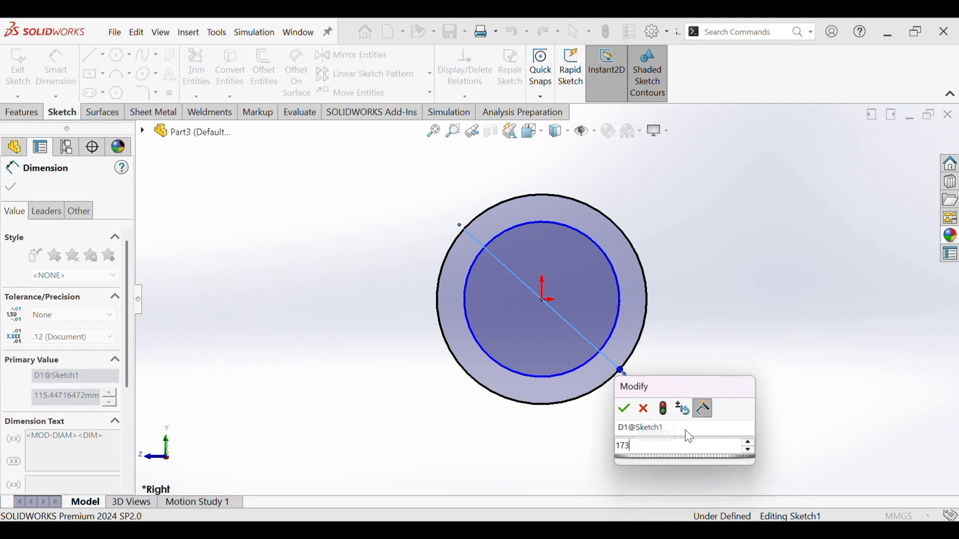
key("Return")
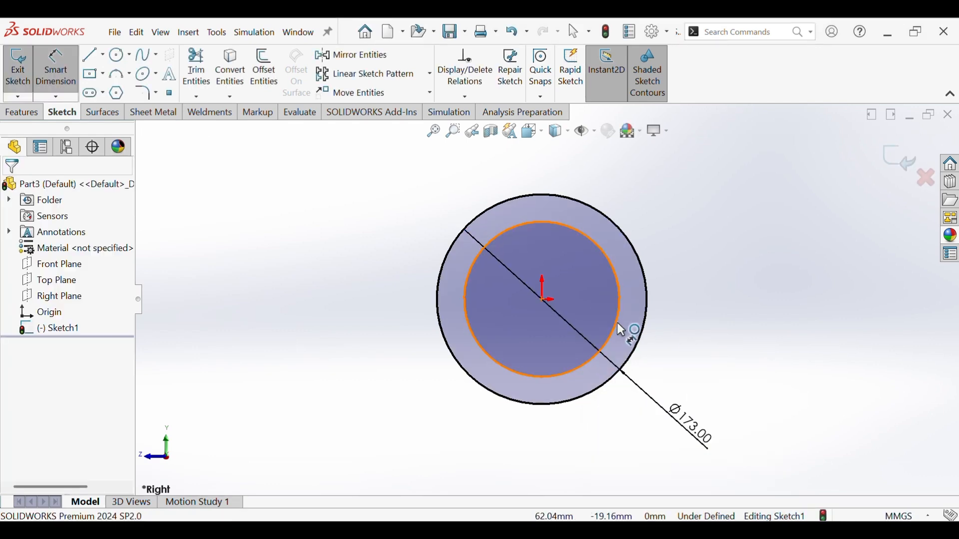
Dimension the inner circle's diameter as 160.5 mm
left_click(617, 323)
left_click(807, 342)
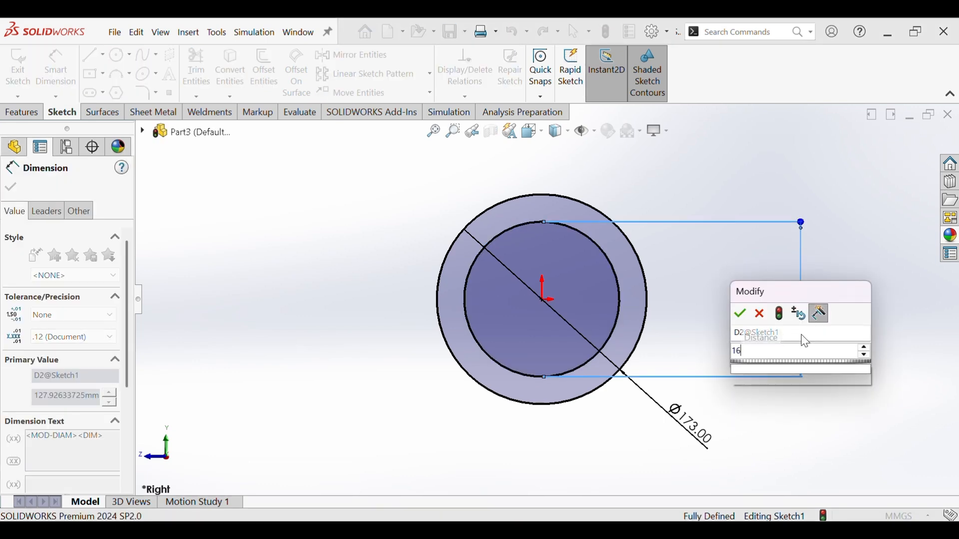
type("160.")
key("Return")
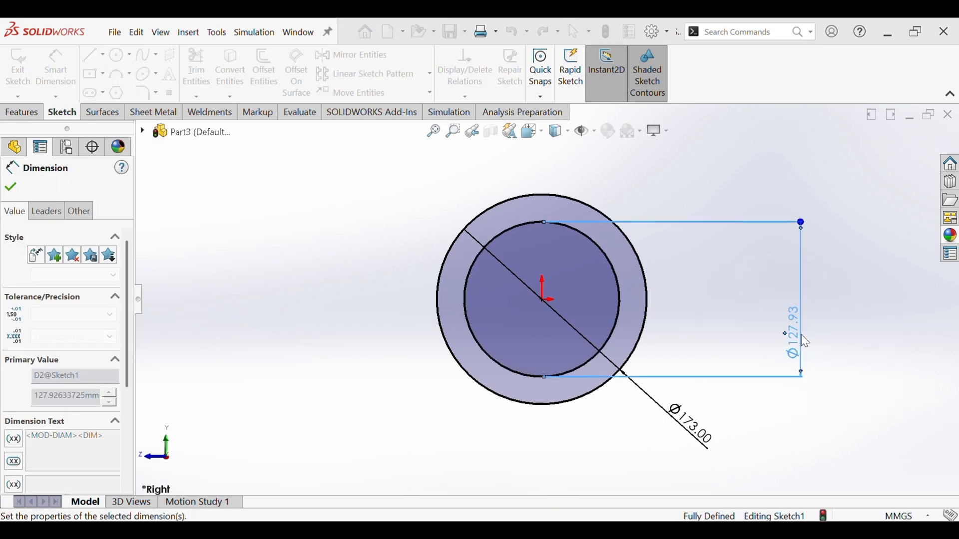
left_click(714, 316)
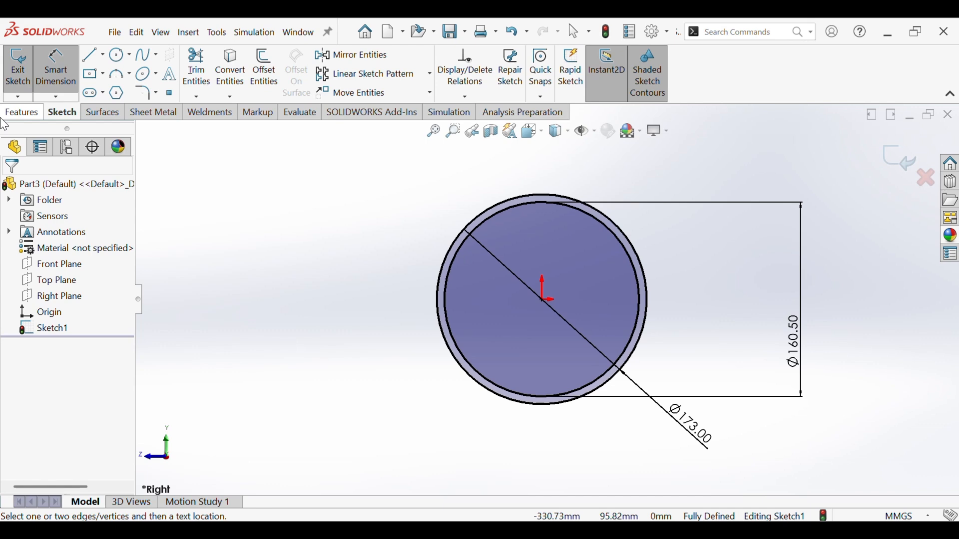
Extrude the ring profile as a boss with a Mid Plane depth of 67 mm
left_click(21, 113)
left_click(24, 67)
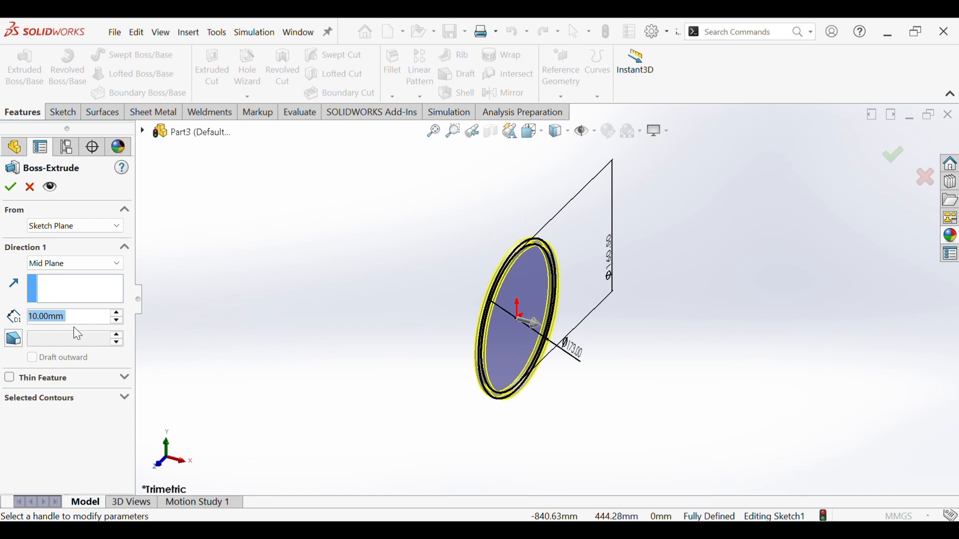
type("67")
key("Return")
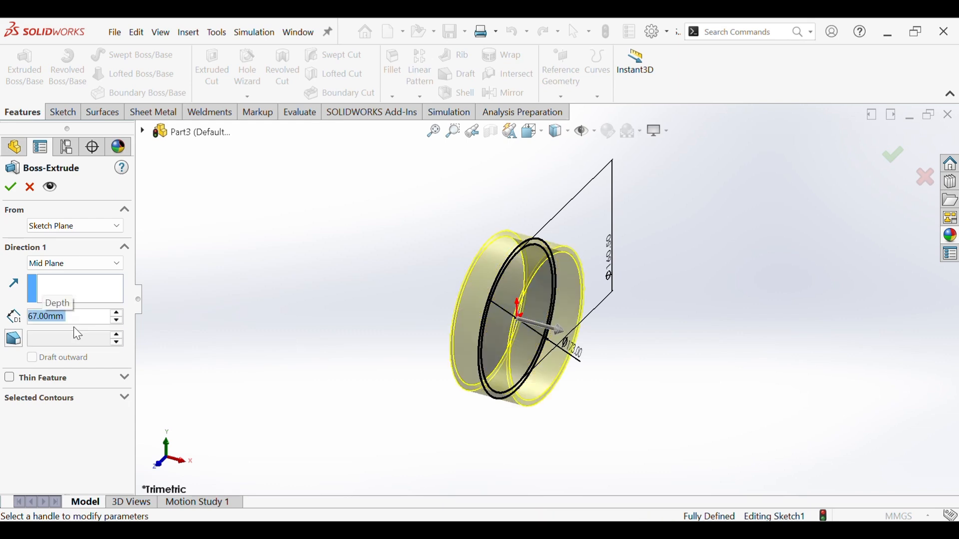
key("Return")
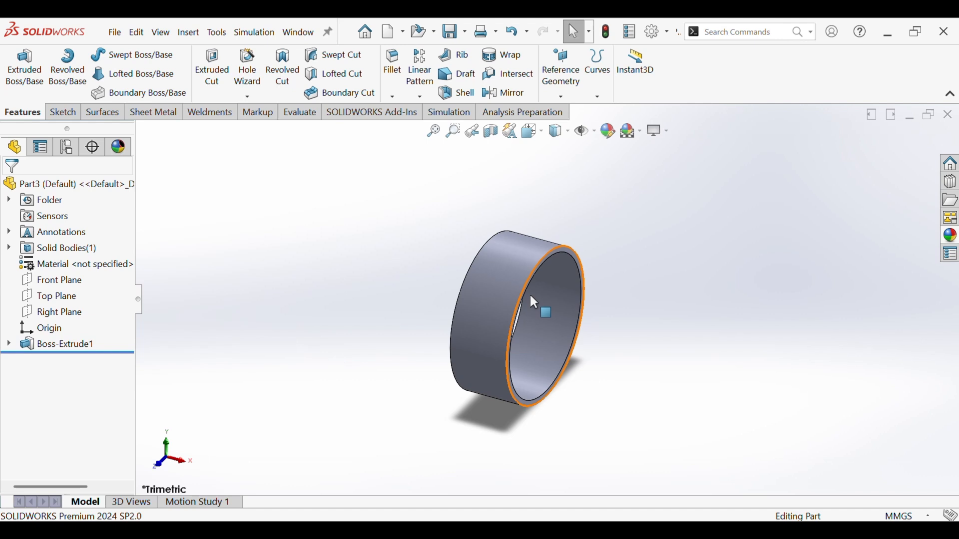
Start a sketch on the Right Plane and convert the ring's inner circular edge into a sketch entity
middle_click_drag(542, 300, 504, 238)
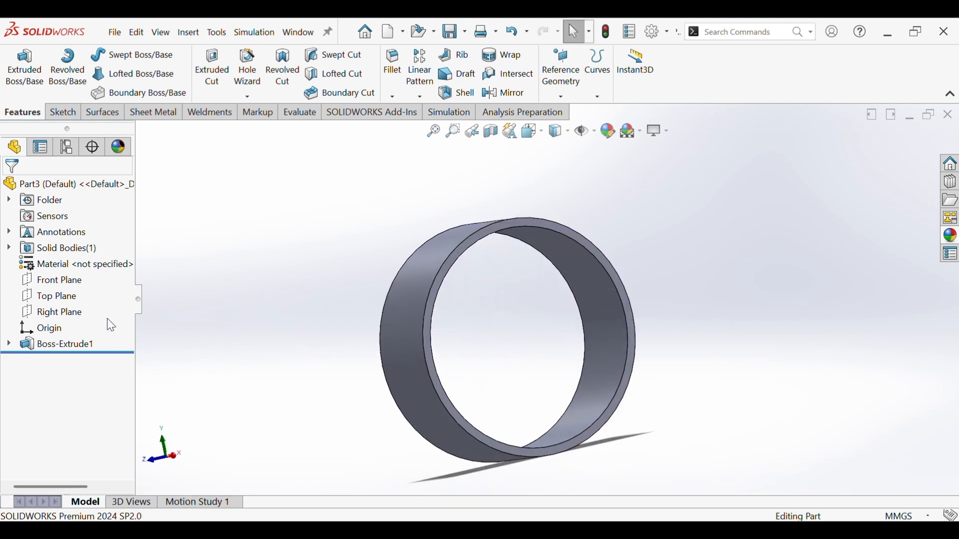
left_click(53, 312)
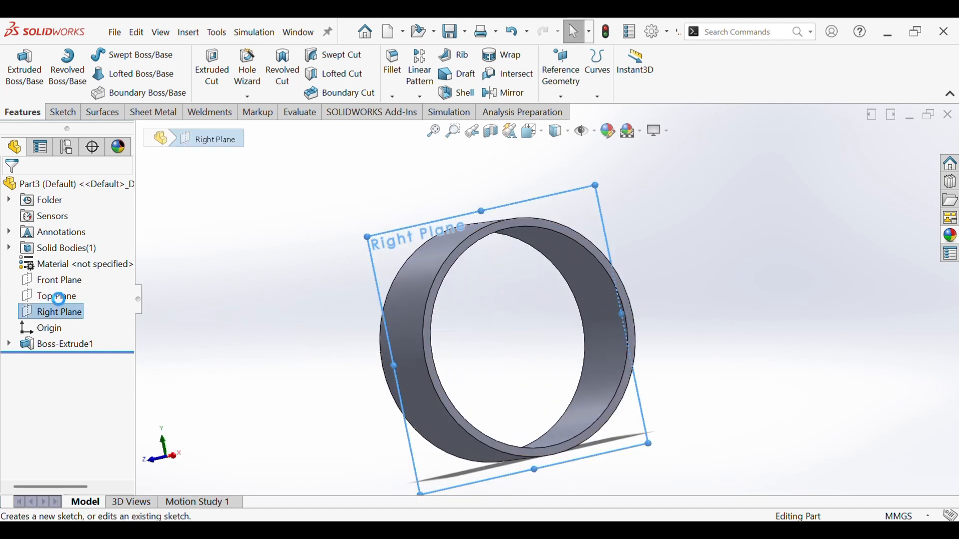
left_click(65, 295)
middle_click_drag(502, 271, 458, 314, "ctrl")
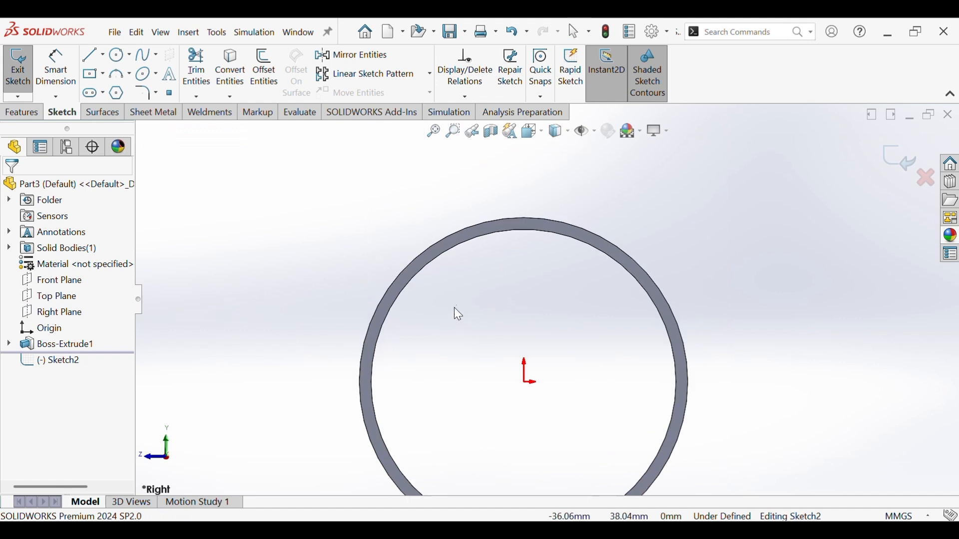
left_click(440, 255)
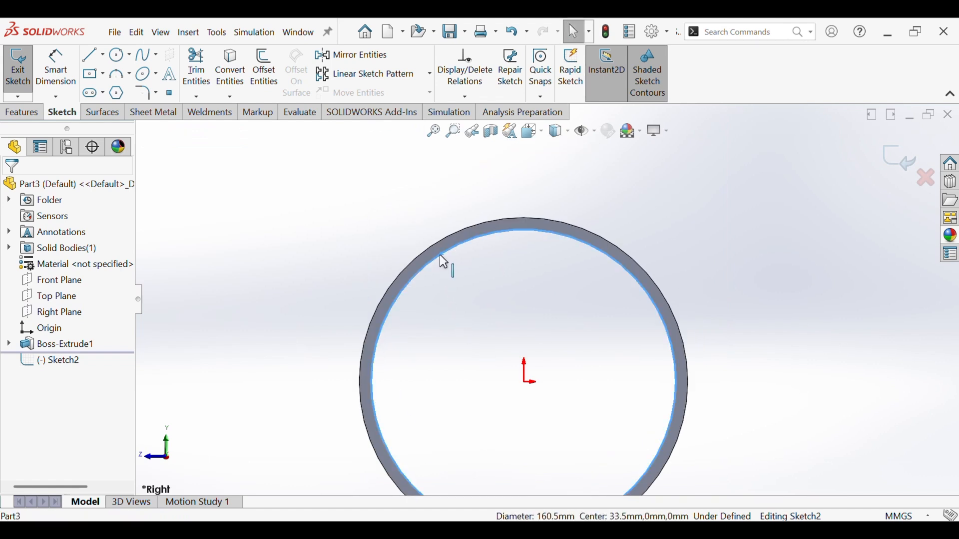
left_click(230, 89)
Sketch a circle about 128 mm in diameter, centred on the origin inside the converted edge
left_click(119, 54)
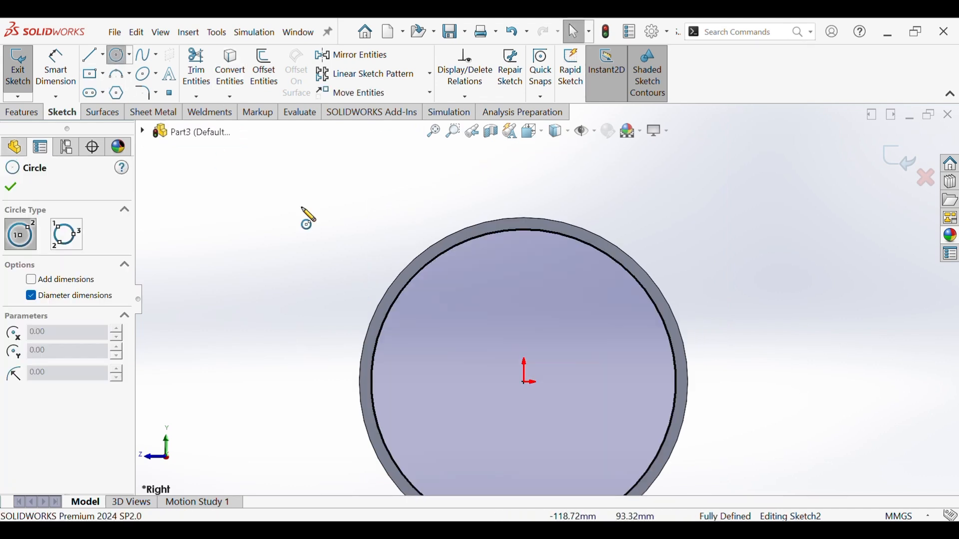
left_click(524, 383)
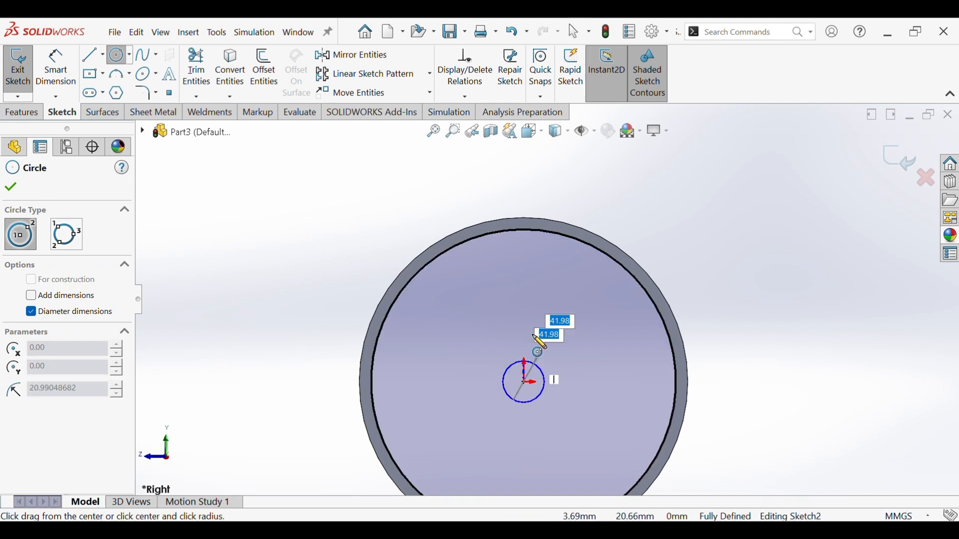
left_click(524, 261)
Dimension the new inner circle's diameter as 153 mm
left_click(76, 72)
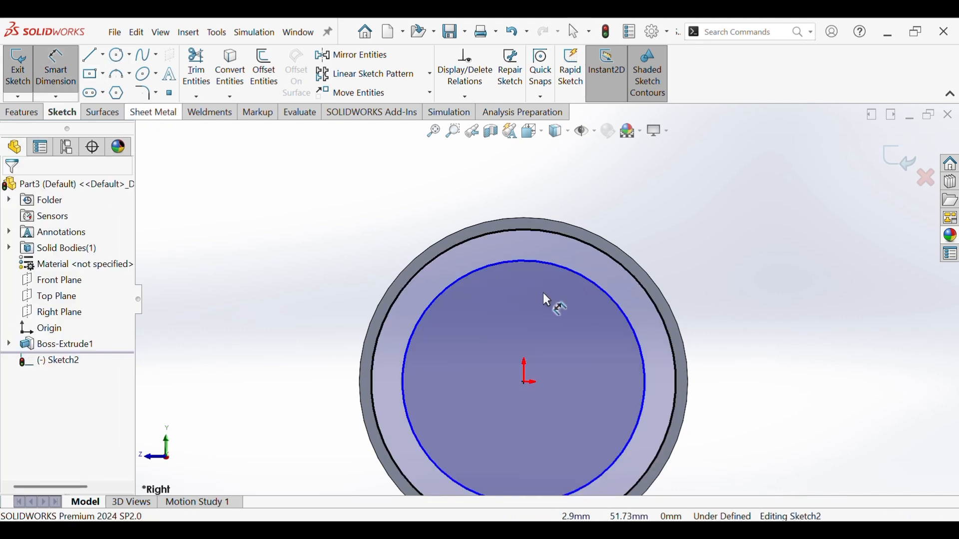
left_click(643, 403)
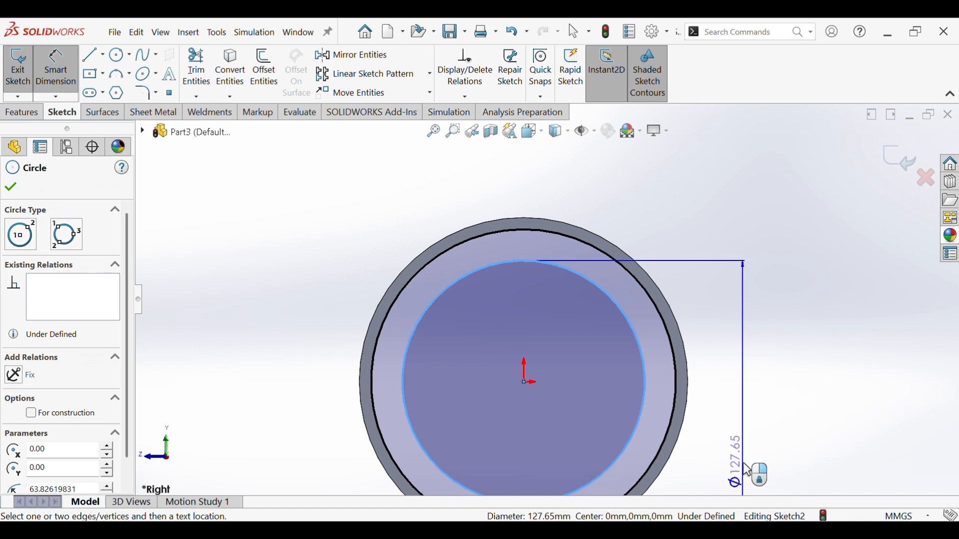
left_click(746, 469)
type("1")
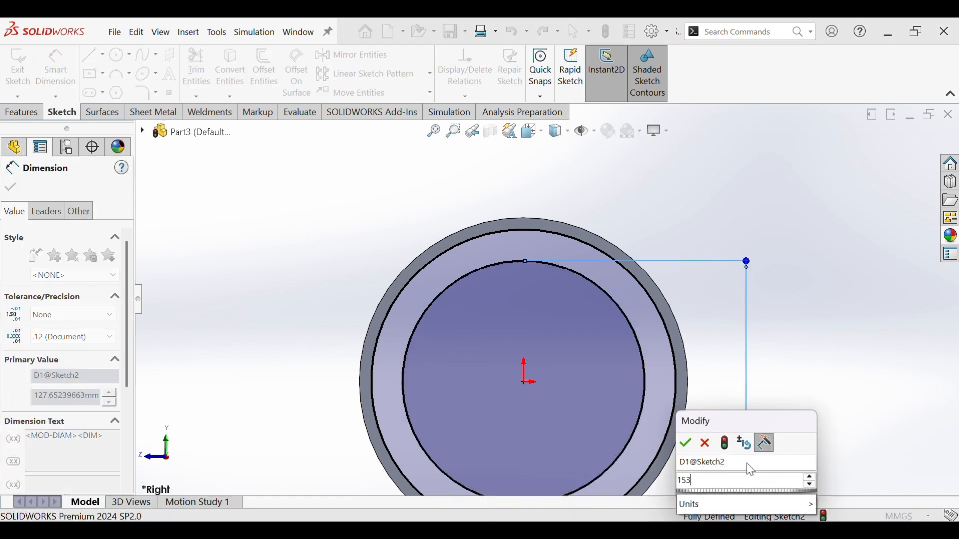
type("53")
key("Return")
left_click(11, 188)
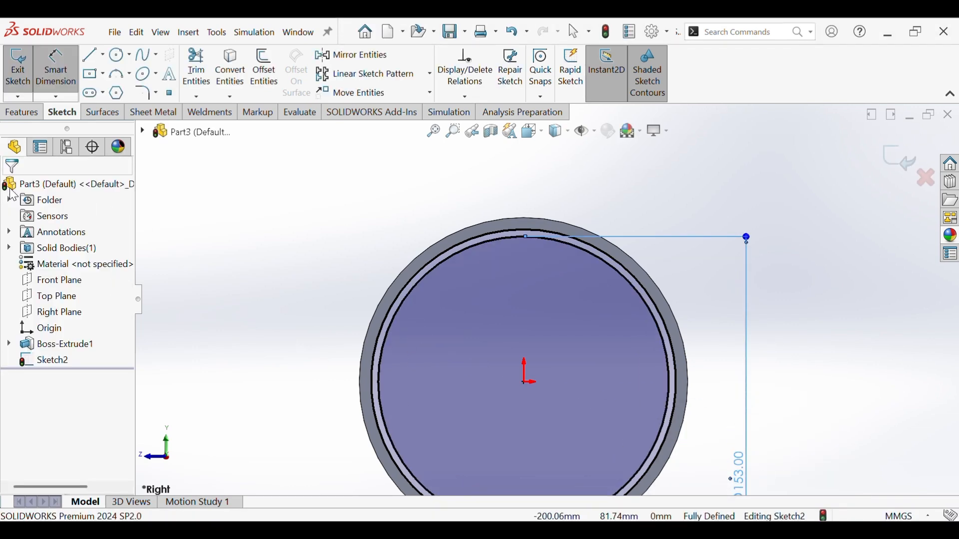
Extrude the inner ring profile with a Mid Plane depth of 62 mm, merged with the existing body
left_click(24, 113)
left_click(25, 90)
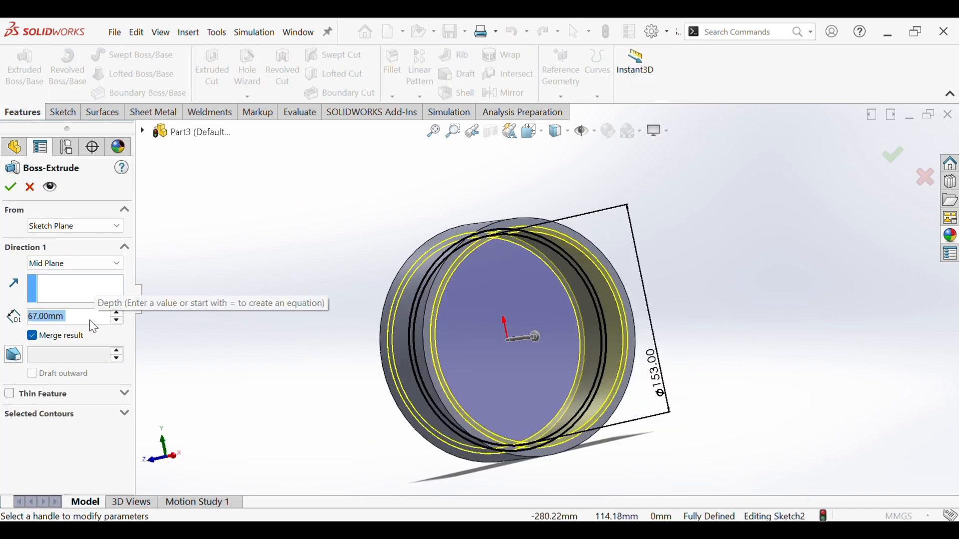
type("62")
key("Return")
right_click(209, 331)
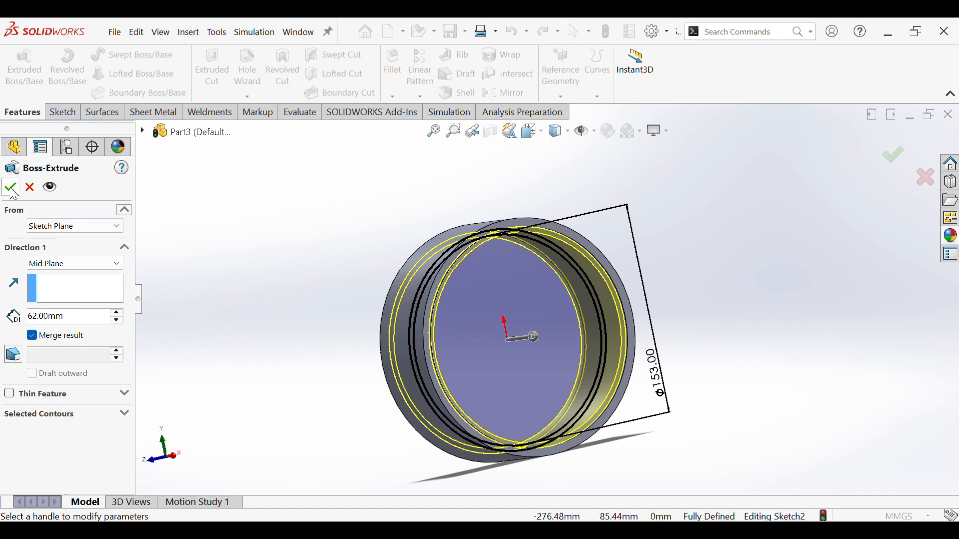
Start a new sketch on the Right Plane of the stepped ring
scroll(439, 290, "down", 2)
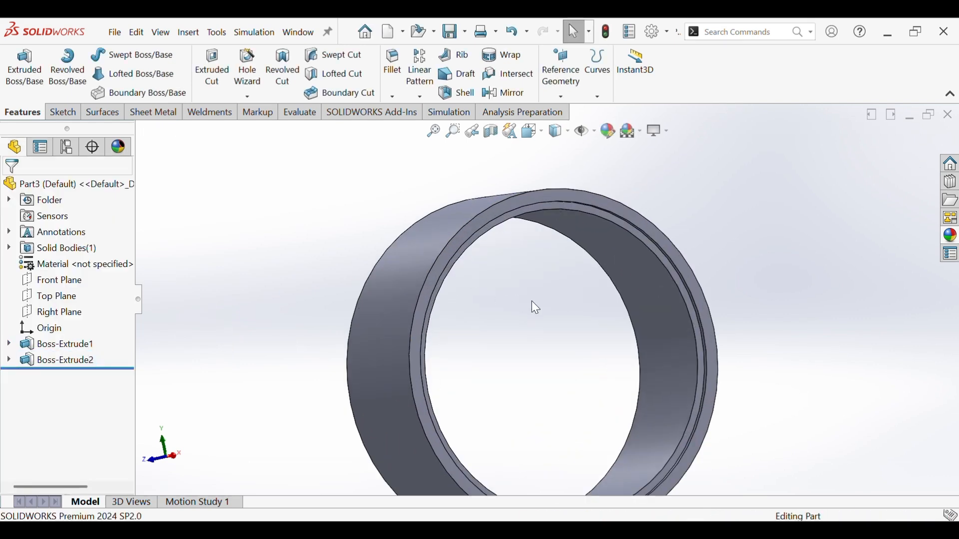
middle_click_drag(532, 301, 551, 265)
key("ctrl+7")
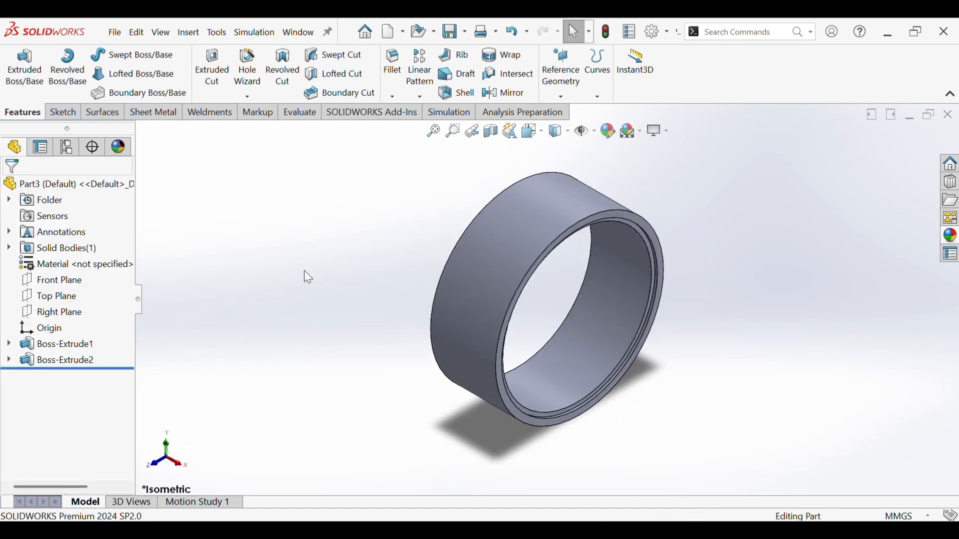
left_click(76, 314)
left_click(85, 294)
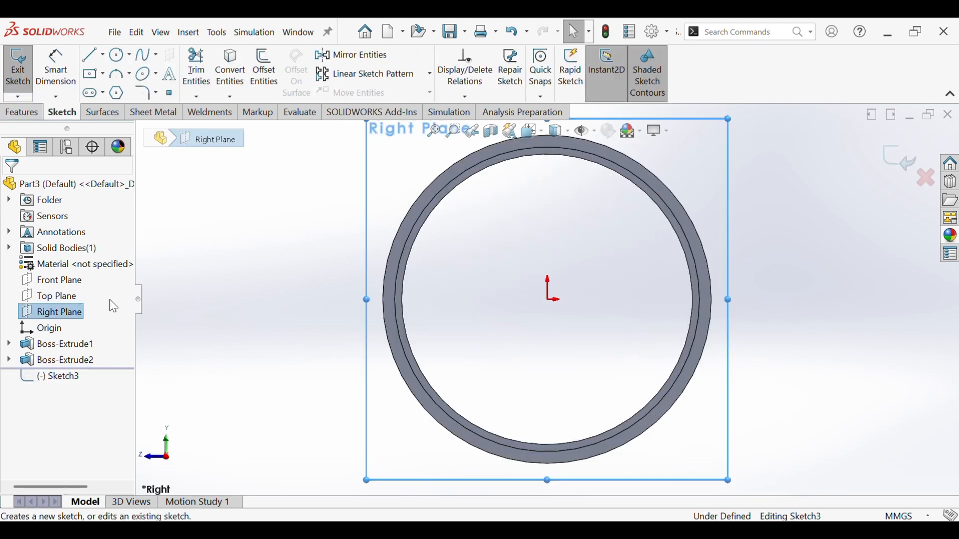
middle_click_drag(568, 307, 507, 376, "ctrl")
scroll(502, 375, "down", 1)
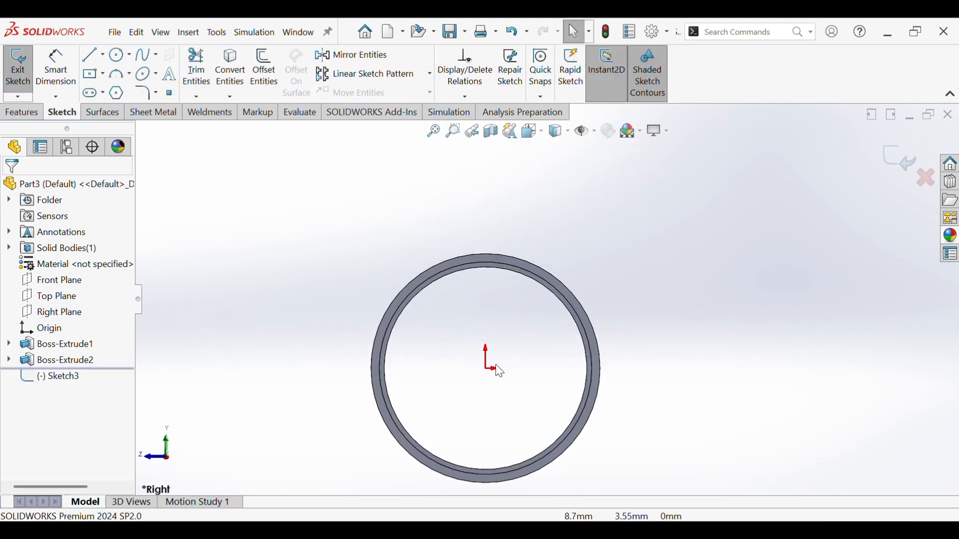
Draw a centerline about 150 mm long from the origin up past the ring and make it vertical
left_click(106, 56)
left_click(108, 93)
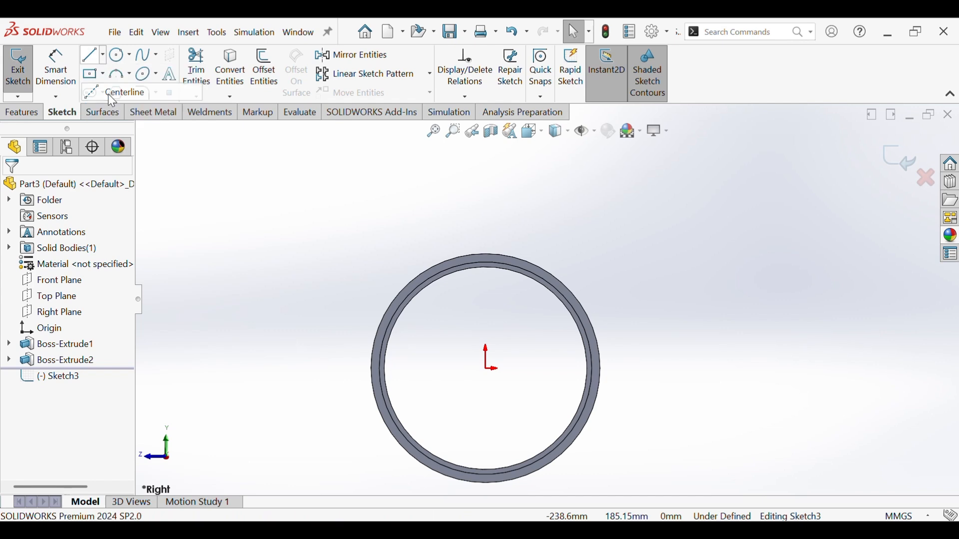
left_click(488, 370)
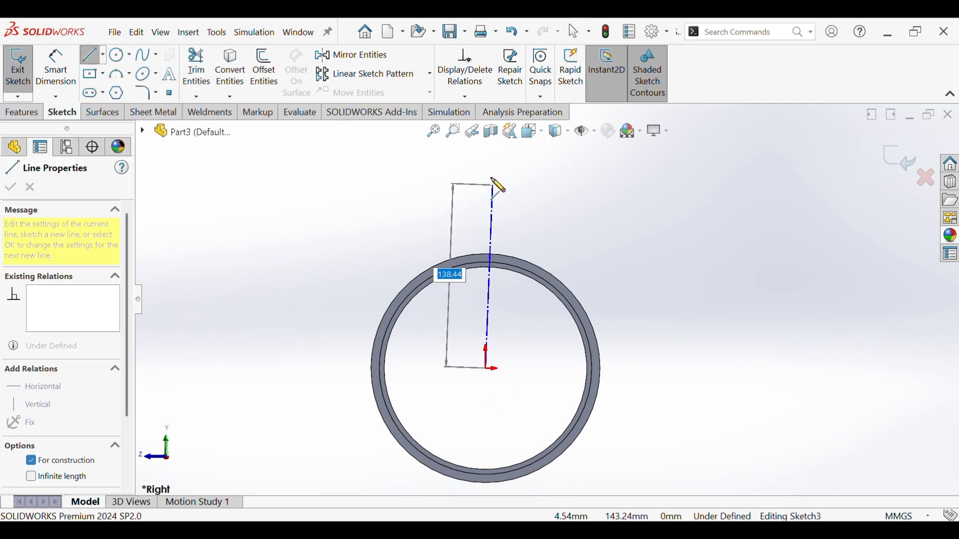
left_click(490, 170)
key("Escape")
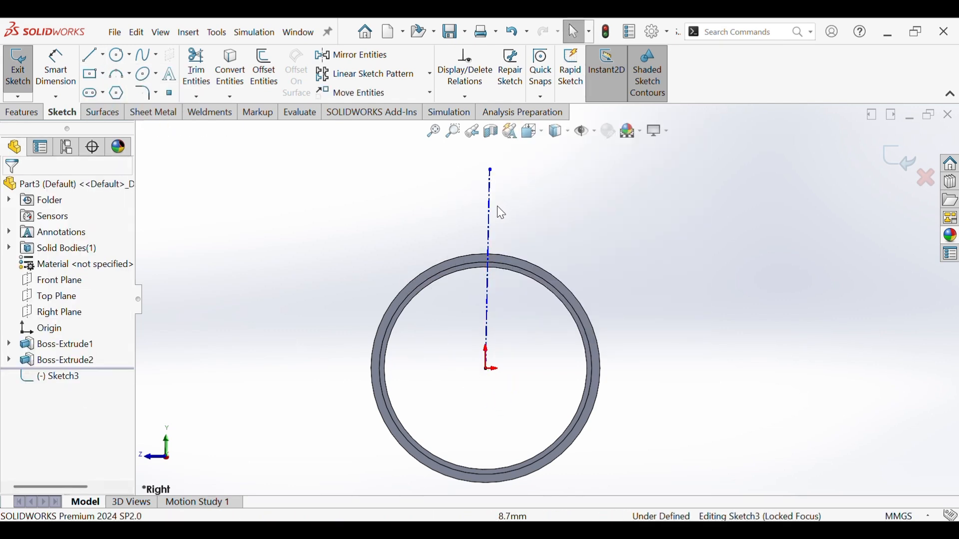
left_click(490, 211)
left_click(543, 178)
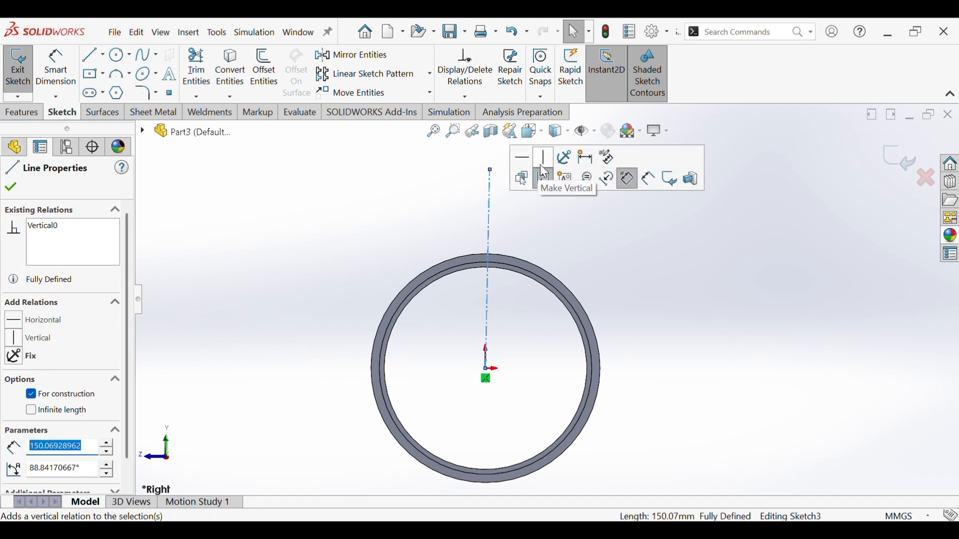
left_click(546, 228)
Dimension the vertical centerline's length as 124.50 mm
left_click(56, 68)
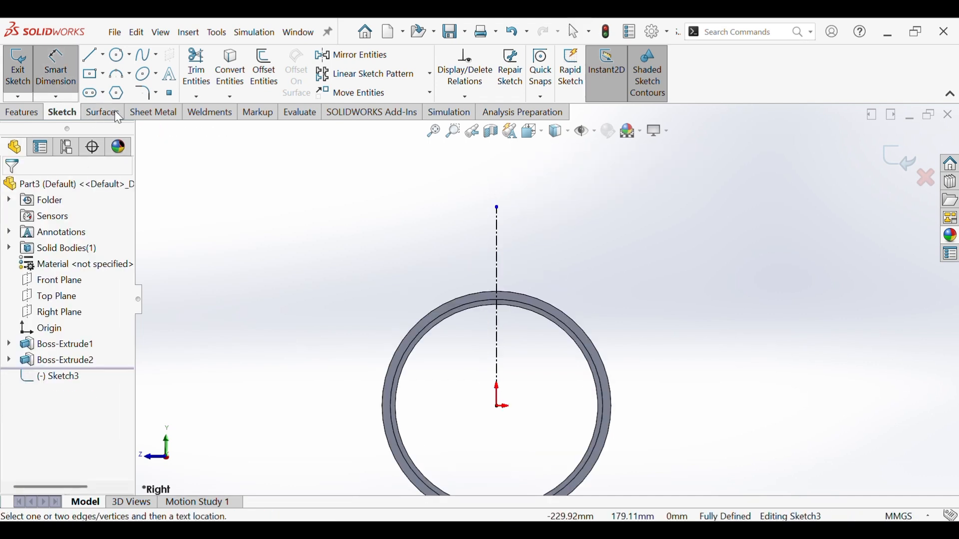
left_click(497, 265)
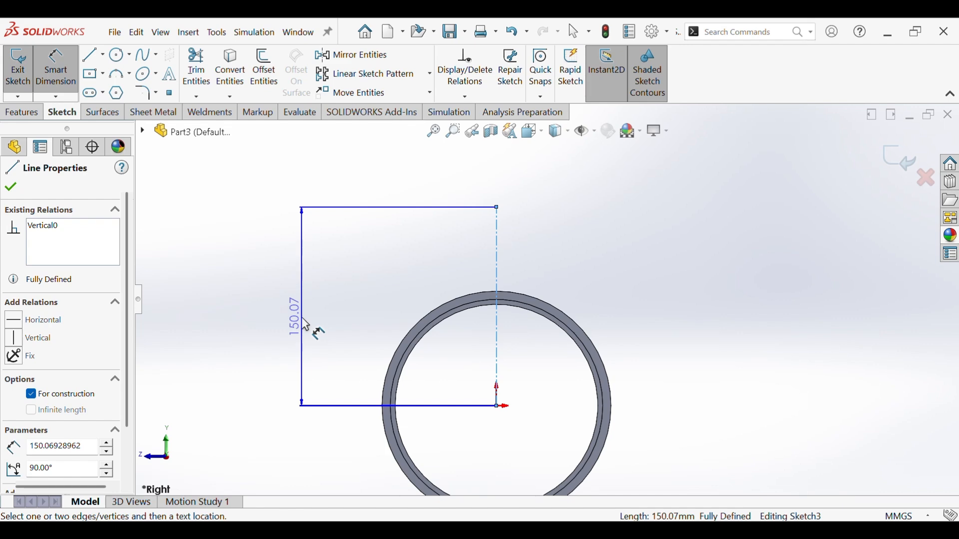
left_click(305, 325)
type("12")
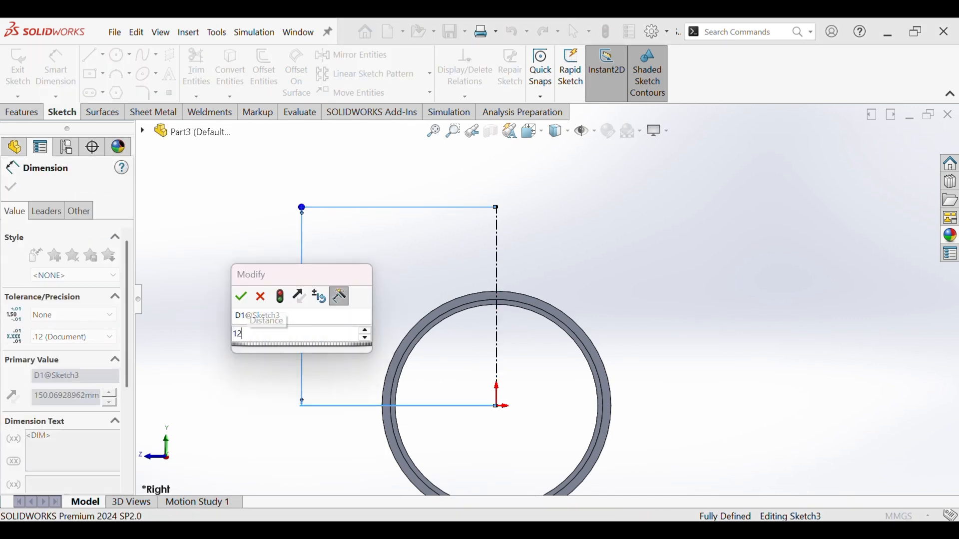
type("4.50")
key("Return")
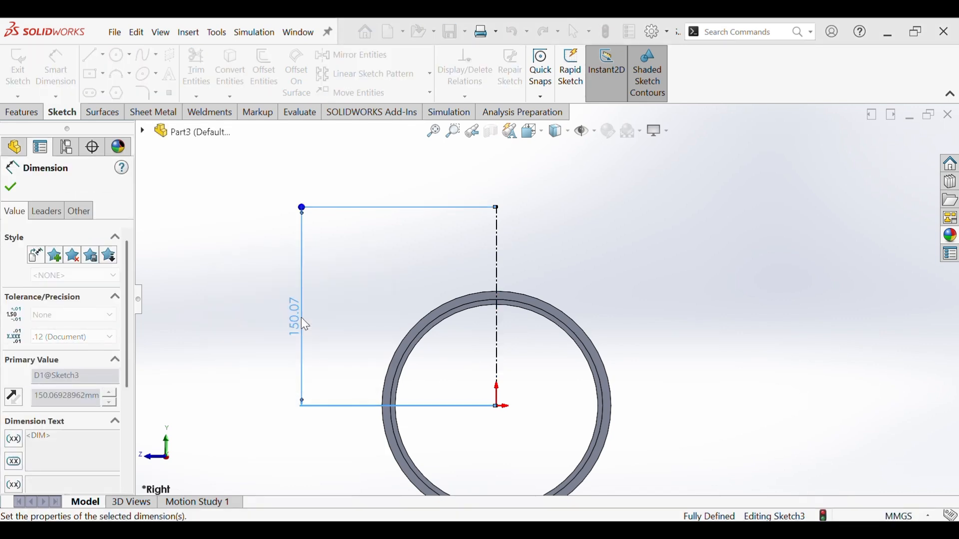
left_click(575, 281)
Draw a stepped line profile from the centerline's upper end down to the ring, making its about 23 mm long first horizontal line construction geometry
scroll(516, 269, "down", 4)
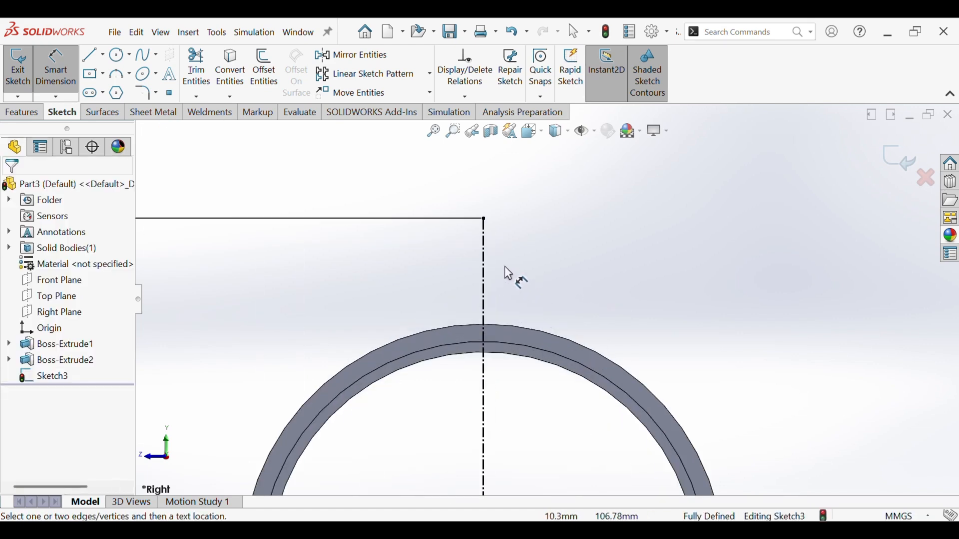
left_click(93, 55)
scroll(515, 232, "down", 1)
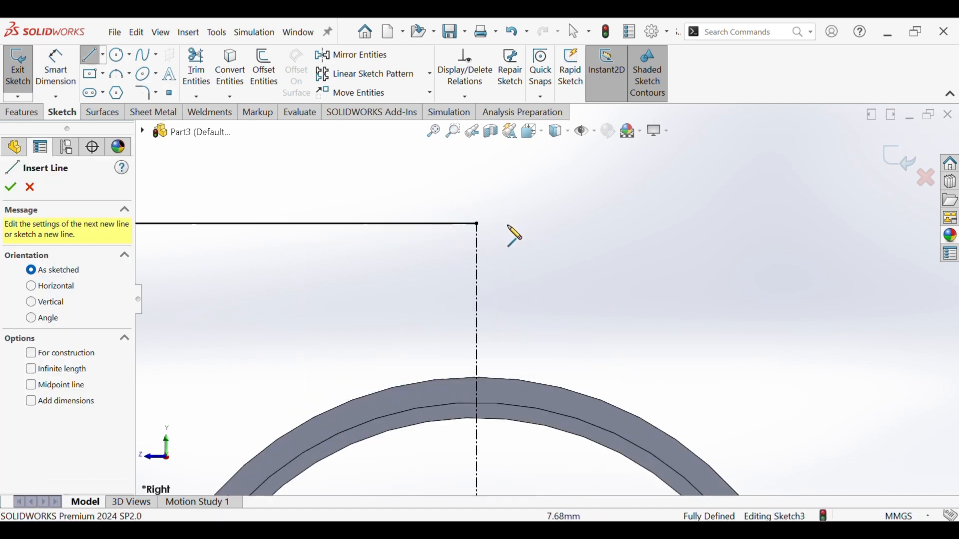
left_click(477, 225)
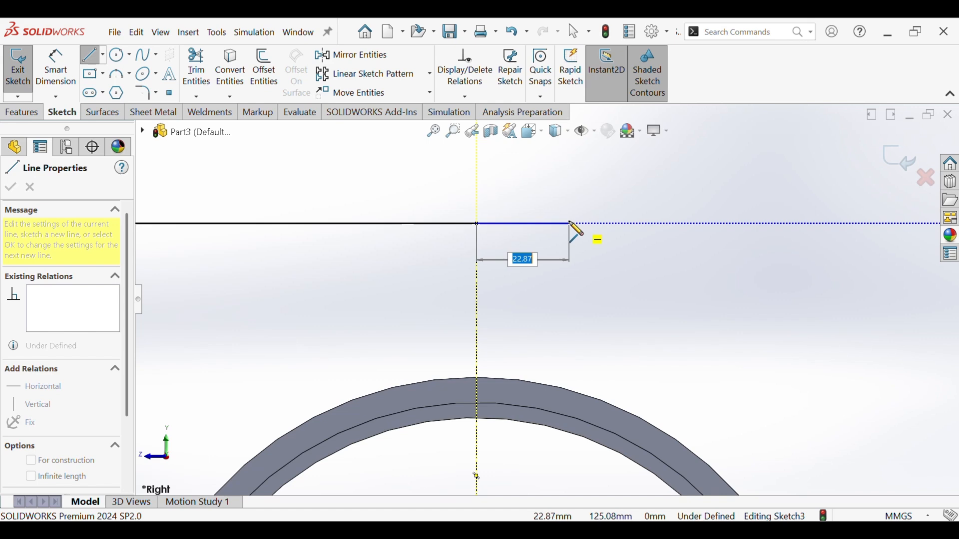
left_click(575, 246)
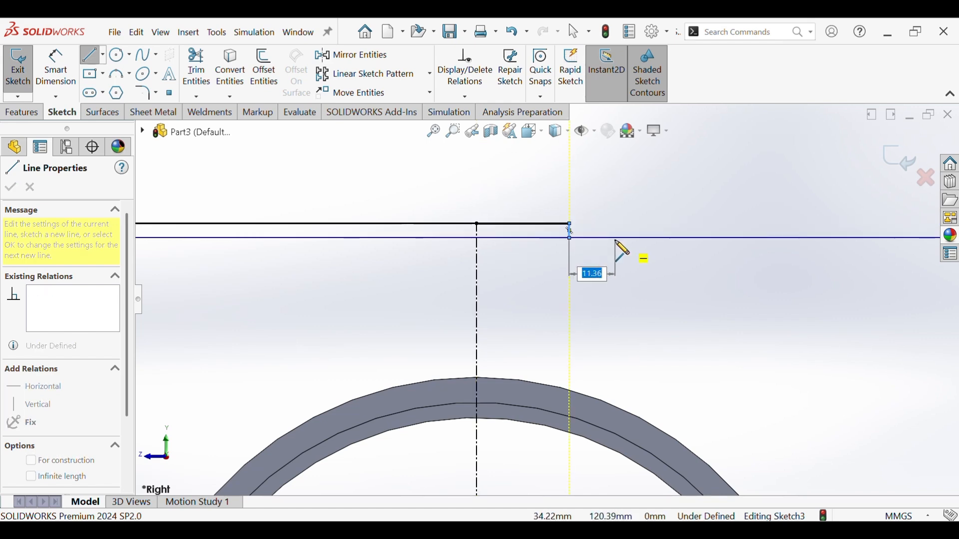
left_click(622, 254)
left_click(616, 239)
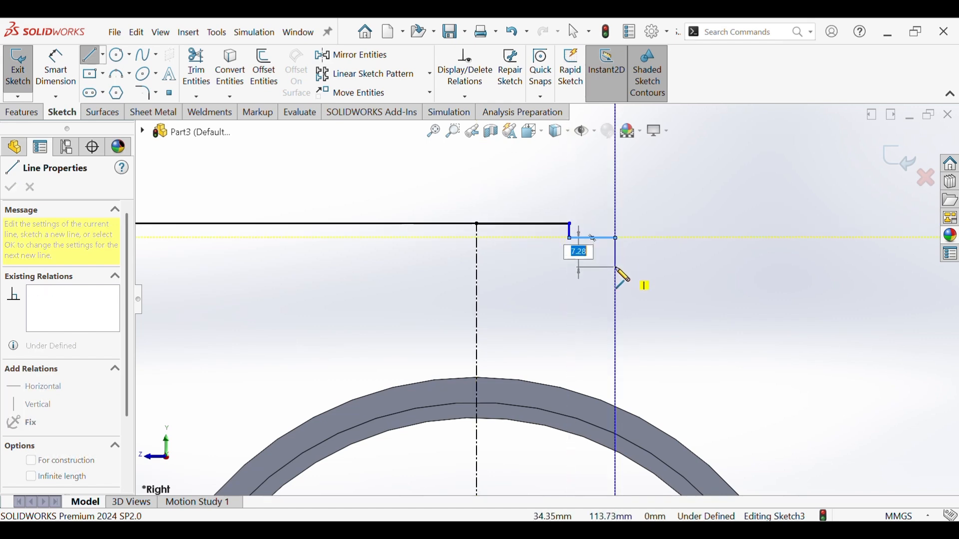
left_click(616, 268)
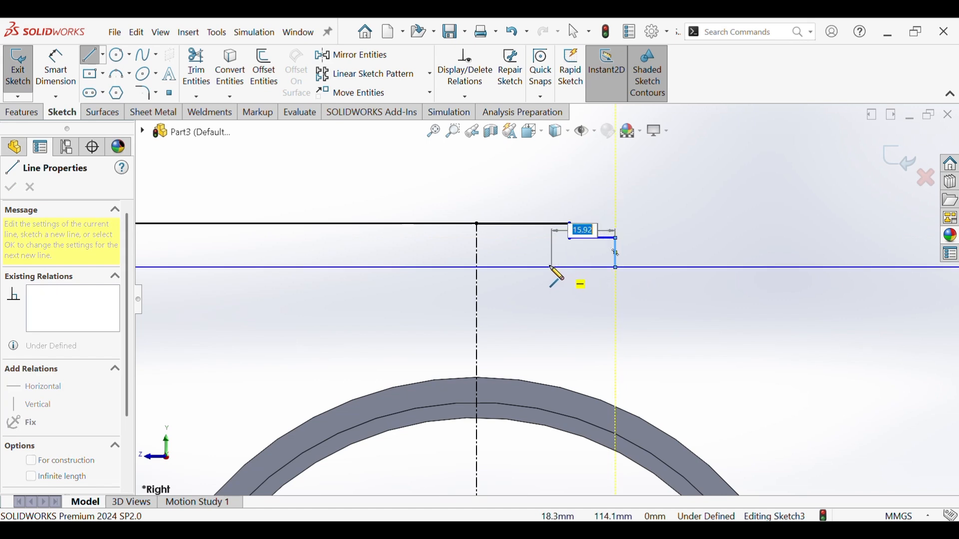
left_click(549, 268)
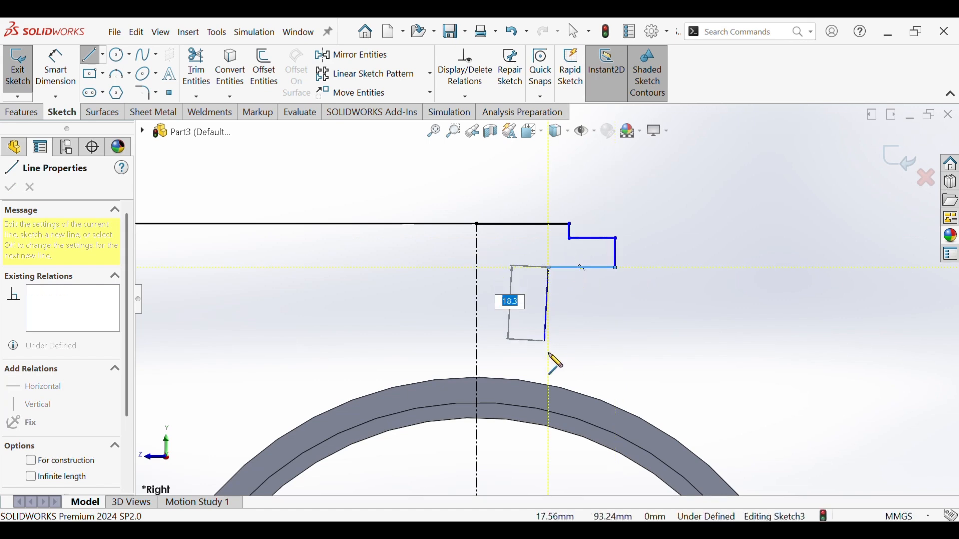
left_click(550, 386)
right_click(551, 387)
left_click(561, 381)
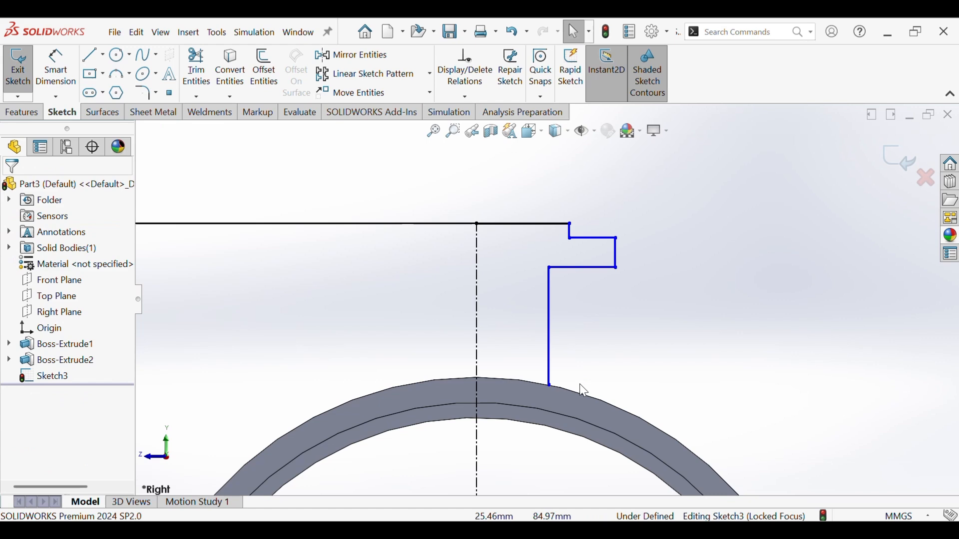
left_click(500, 224)
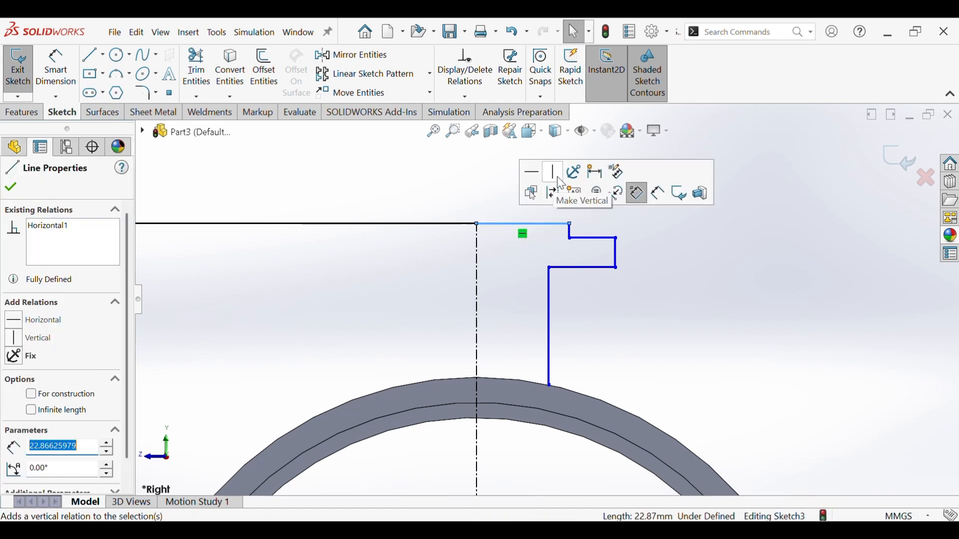
left_click(554, 193)
Add an 88 mm doubled dimension across the centerline to the profile's outermost vertical edge
left_click(56, 68)
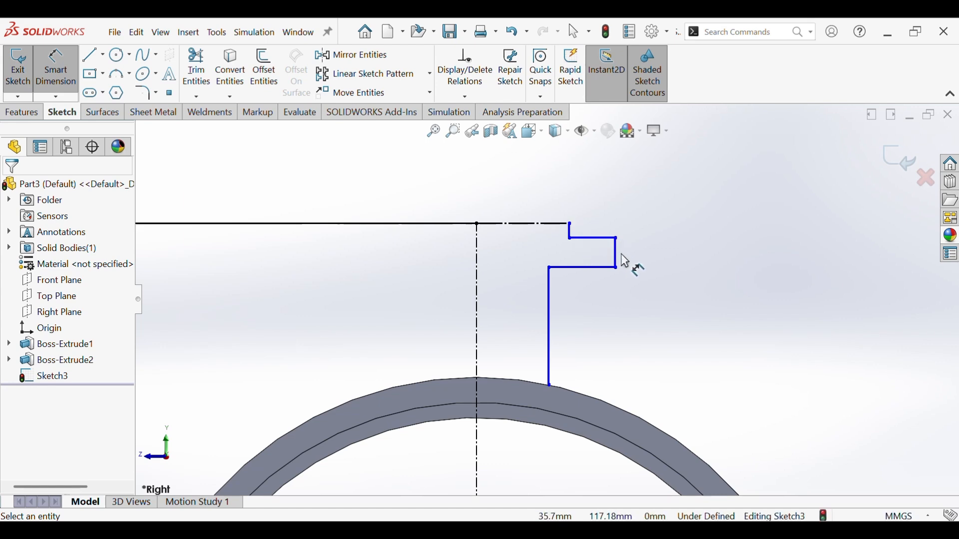
left_click_drag(621, 257, 479, 265)
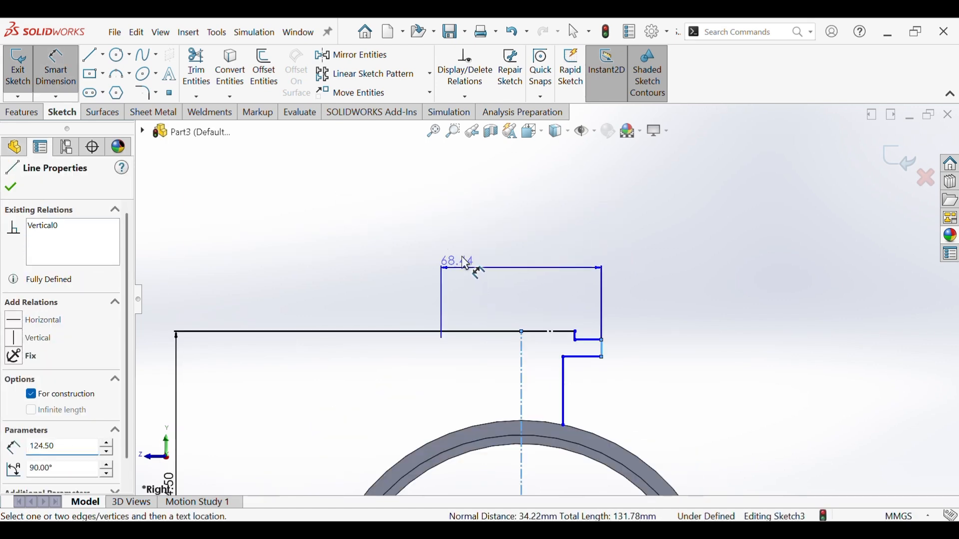
left_click_drag(471, 267, 480, 209)
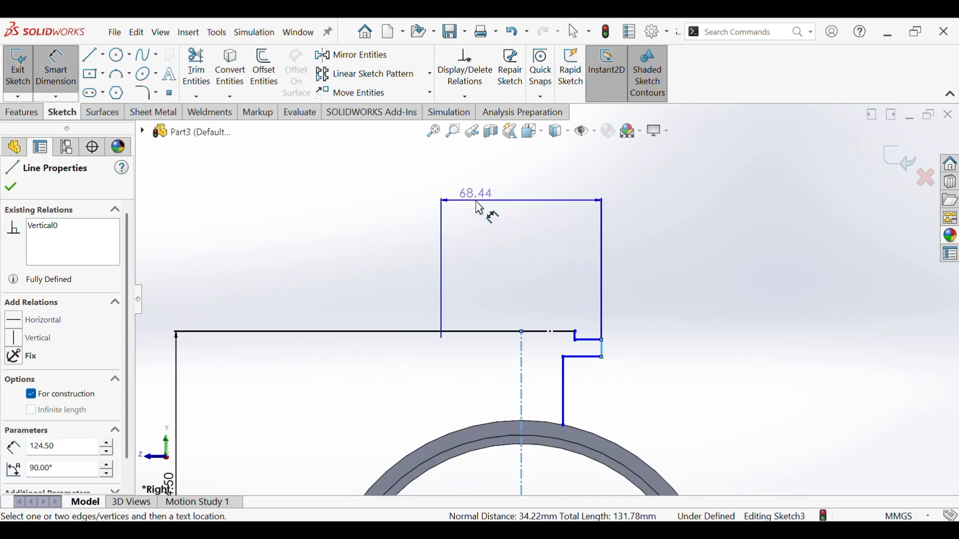
double_click(484, 202)
type("88")
key("Return")
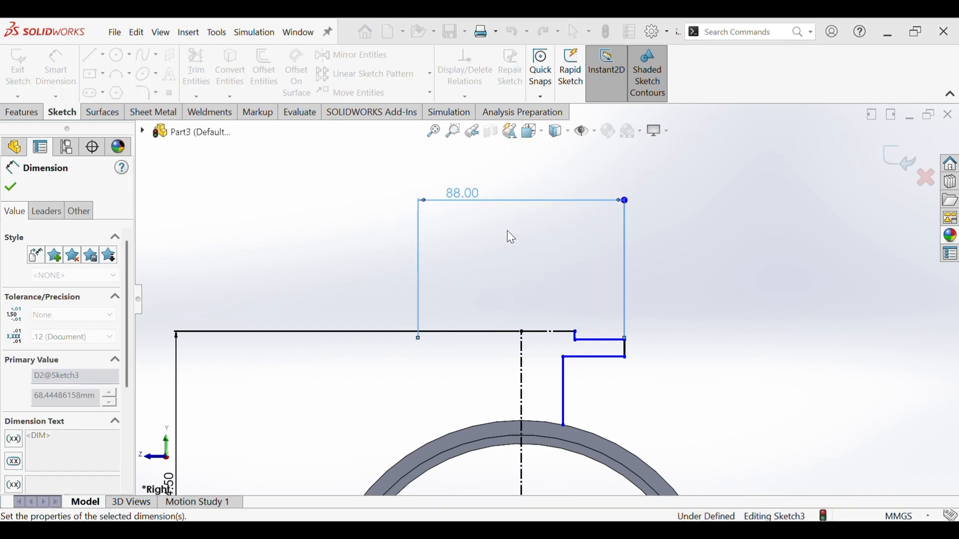
left_click(664, 335)
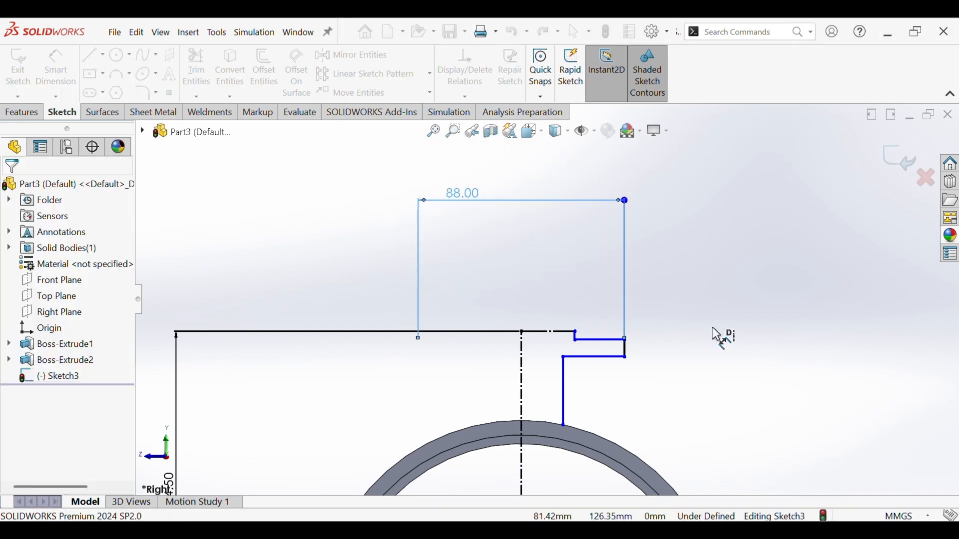
Dimension the profile's short upper vertical step as 2 mm and its outermost vertical edge as 10 mm
left_click(576, 336)
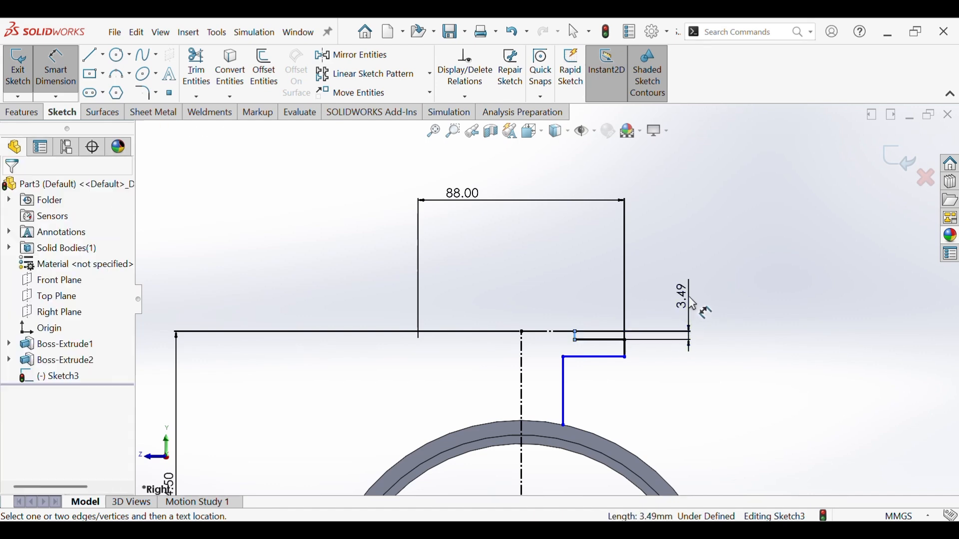
left_click(691, 297)
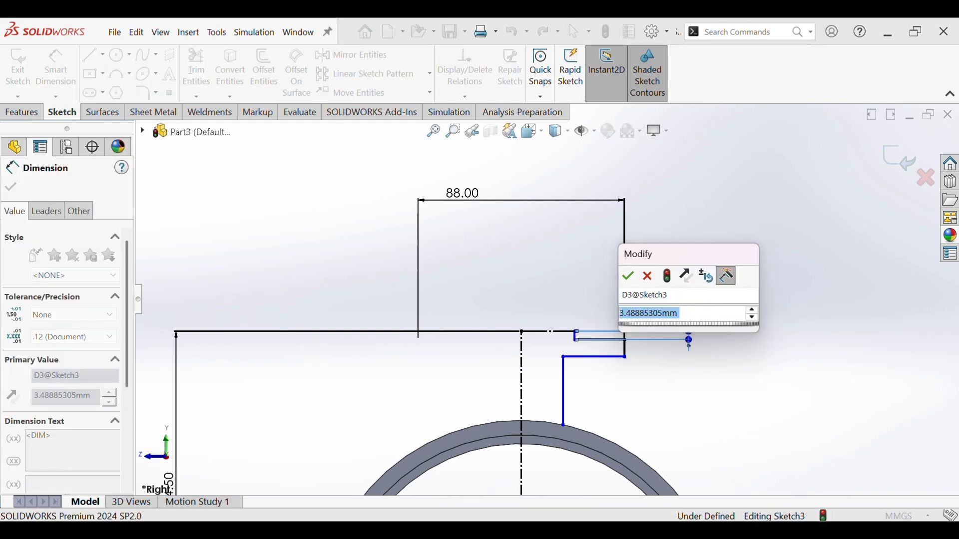
type("2")
key("Return")
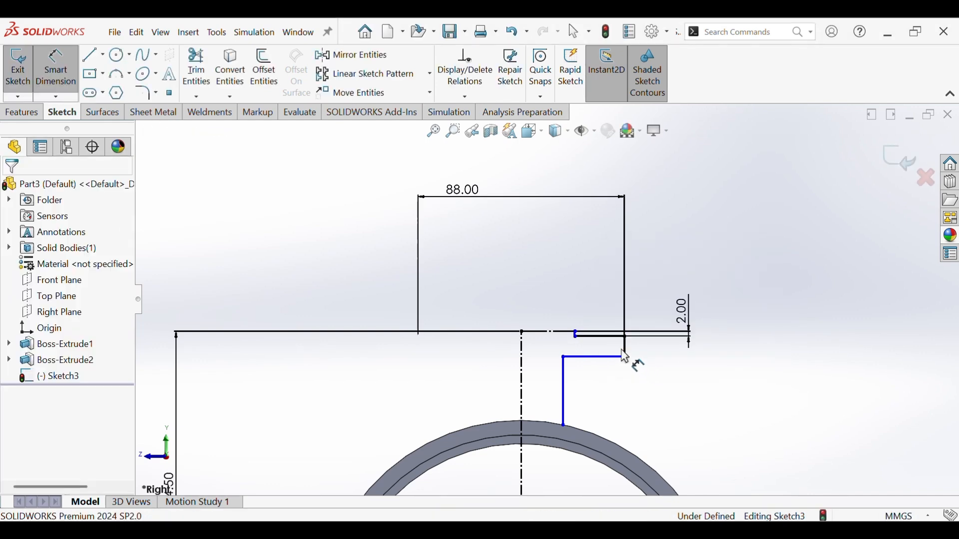
left_click(625, 355)
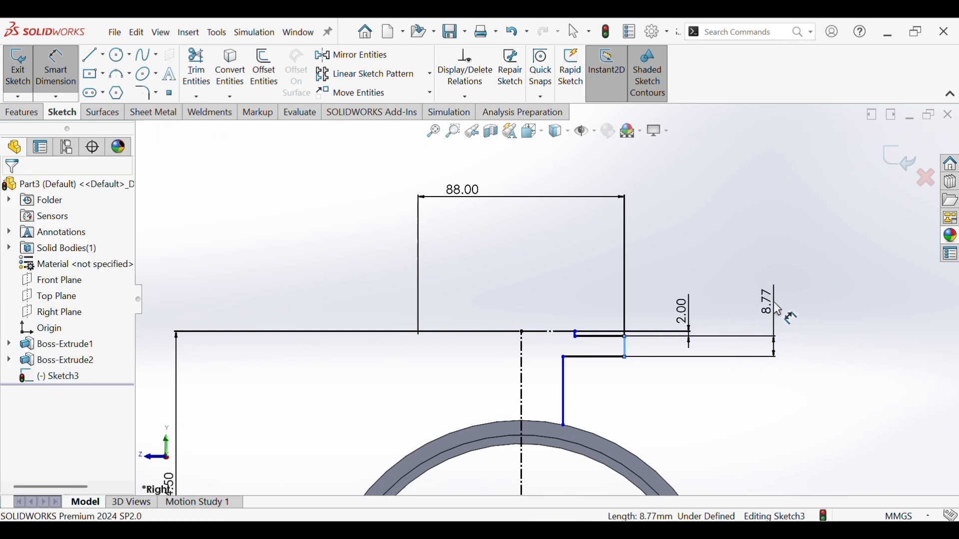
left_click(777, 309)
type("10")
key("Return")
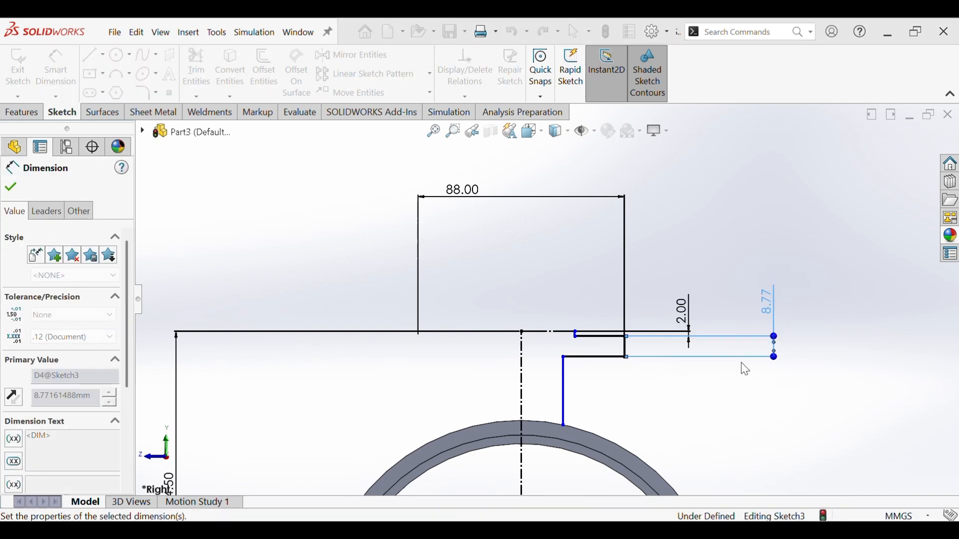
Add a 48 mm doubled dimension across the centerline to the long vertical line that meets the ring
middle_click_drag(696, 437, 695, 427, "ctrl")
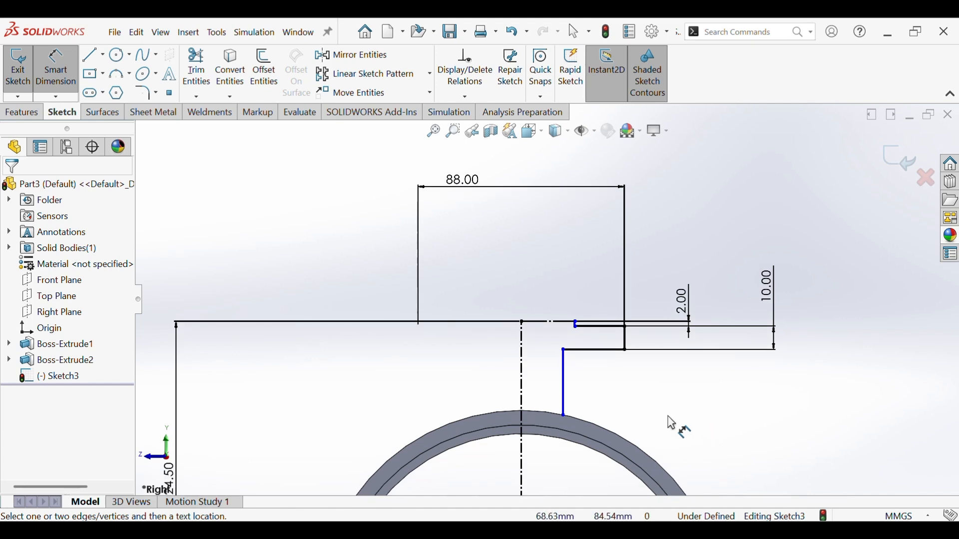
left_click(565, 381)
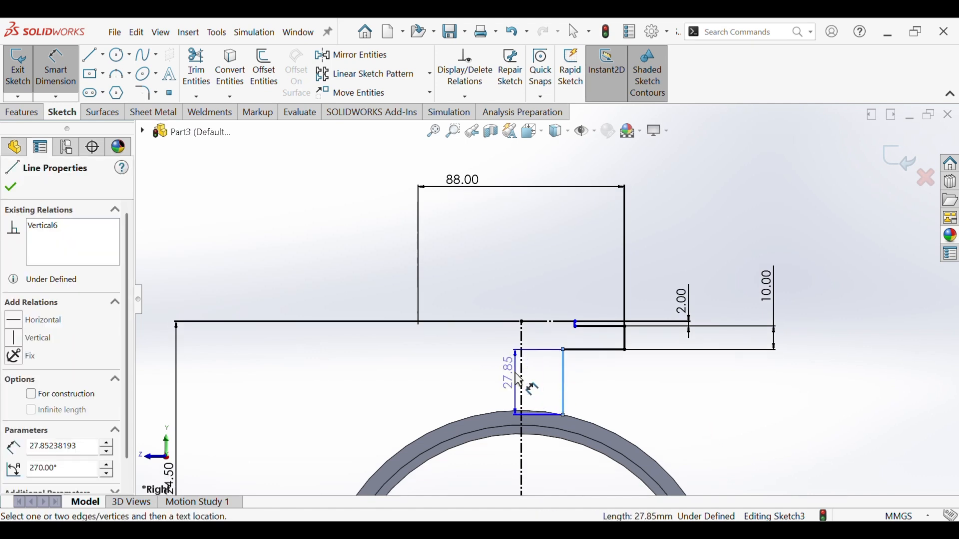
left_click(522, 378)
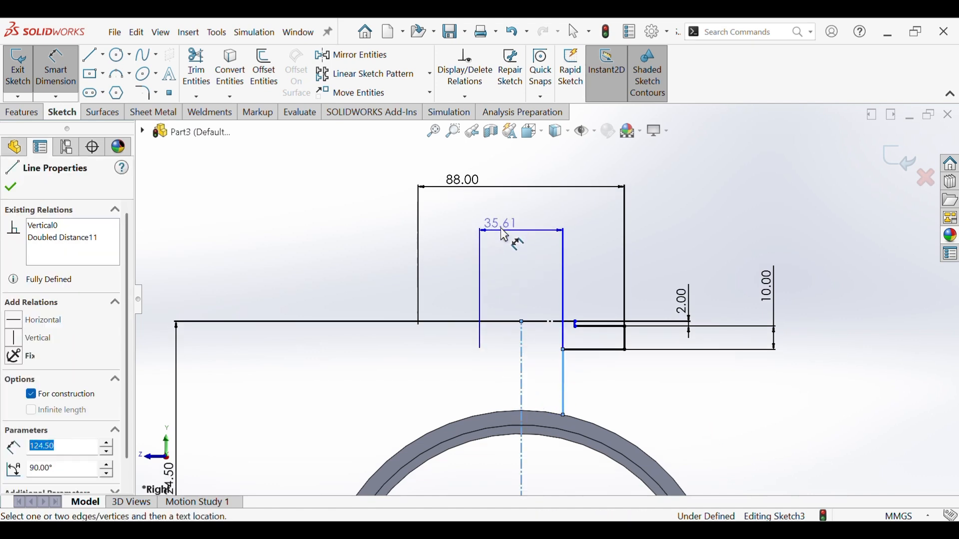
left_click(508, 229)
type("48")
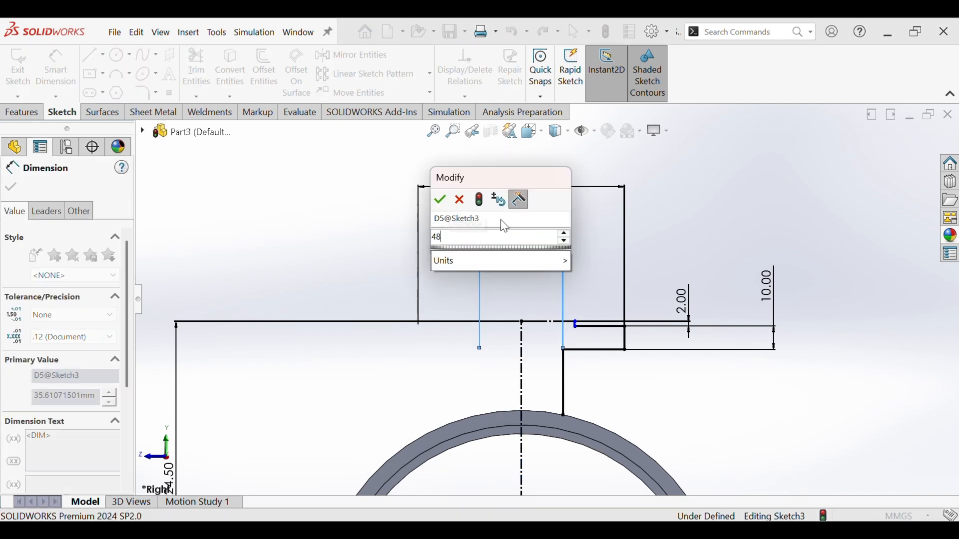
key("Return")
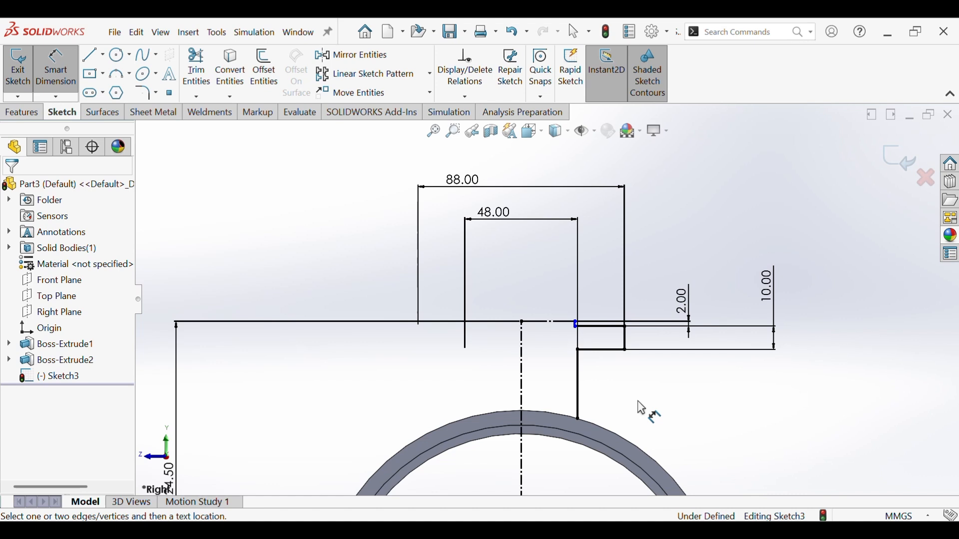
Add a 58 mm doubled dimension across the centerline to the short upper vertical step
scroll(642, 409, "down", 2)
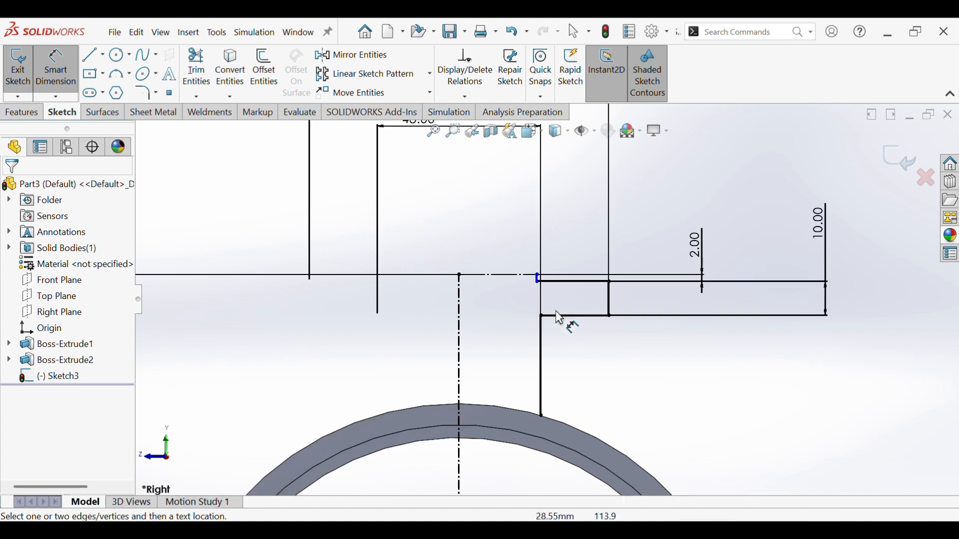
left_click(539, 278)
left_click(460, 294)
scroll(449, 215, "up", 2)
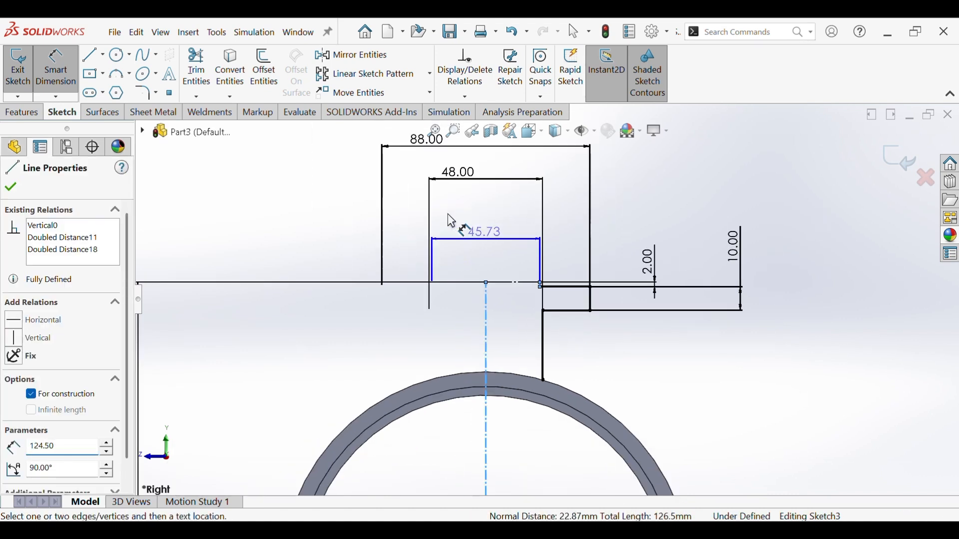
middle_click_drag(448, 215, 447, 285, "ctrl")
left_click(447, 230)
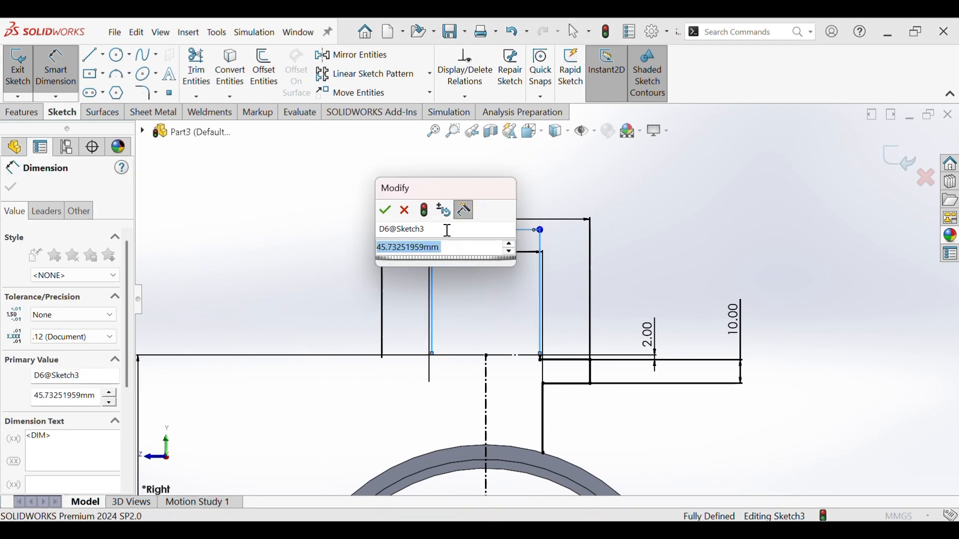
type("58")
key("Return")
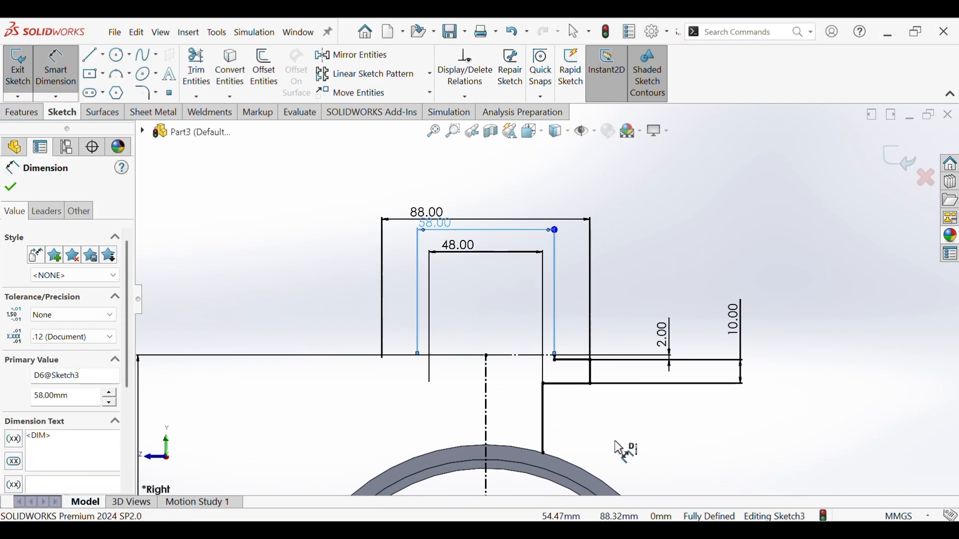
left_click(618, 448)
Sketch a seven-line stepped inner profile from the horizontal top line down to the ring's outer edge, with verticals about 6, 9, 17 and 6 mm
middle_click_drag(617, 448, 635, 447, "ctrl")
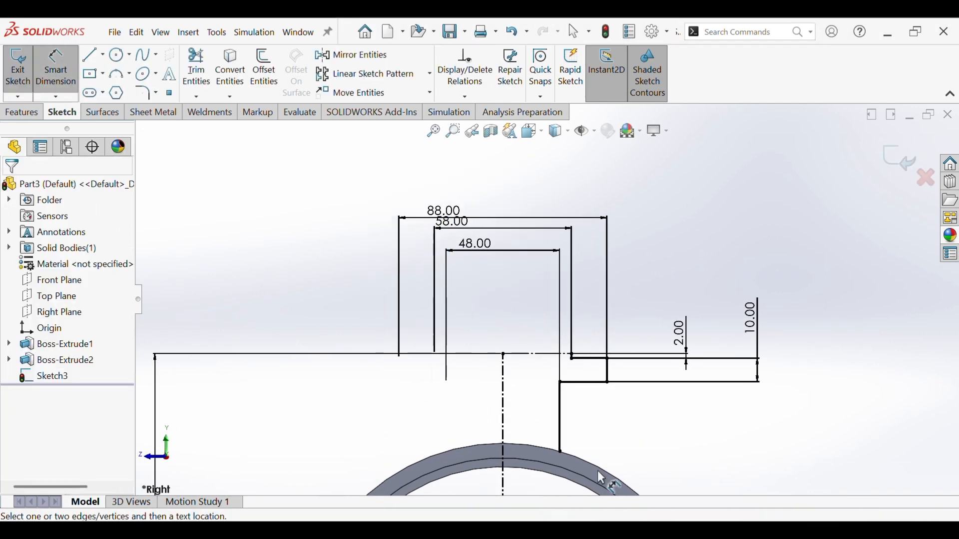
left_click(92, 55)
scroll(559, 392, "down", 3)
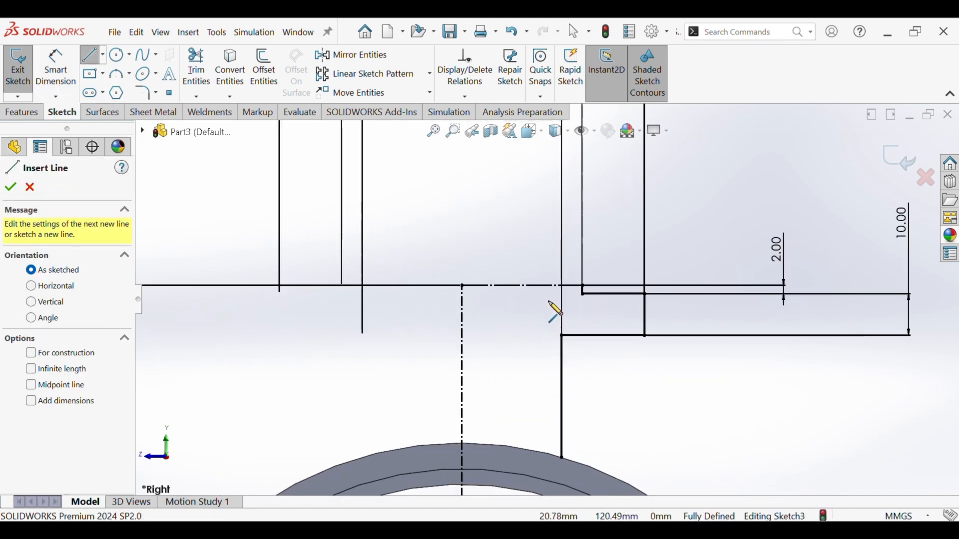
left_click_drag(547, 286, 547, 311)
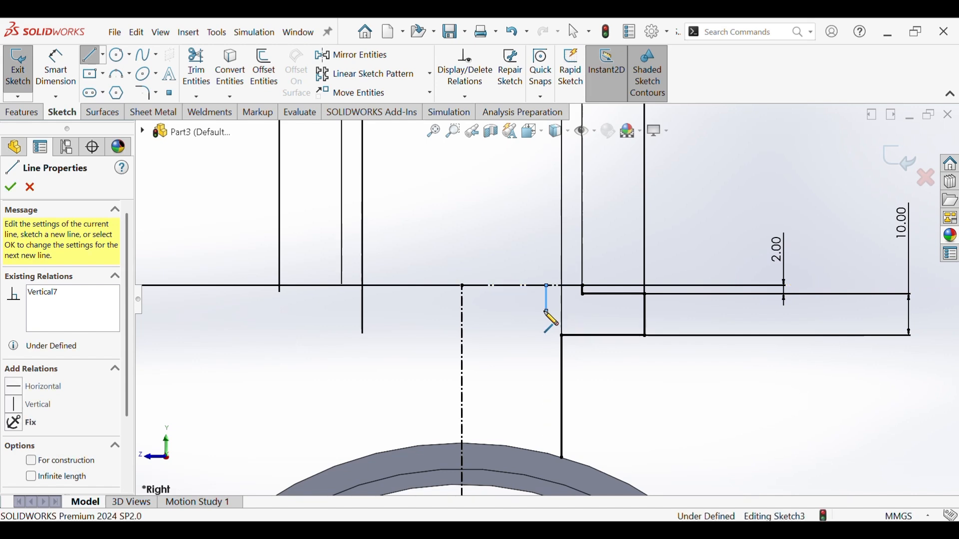
left_click_drag(546, 311, 508, 312)
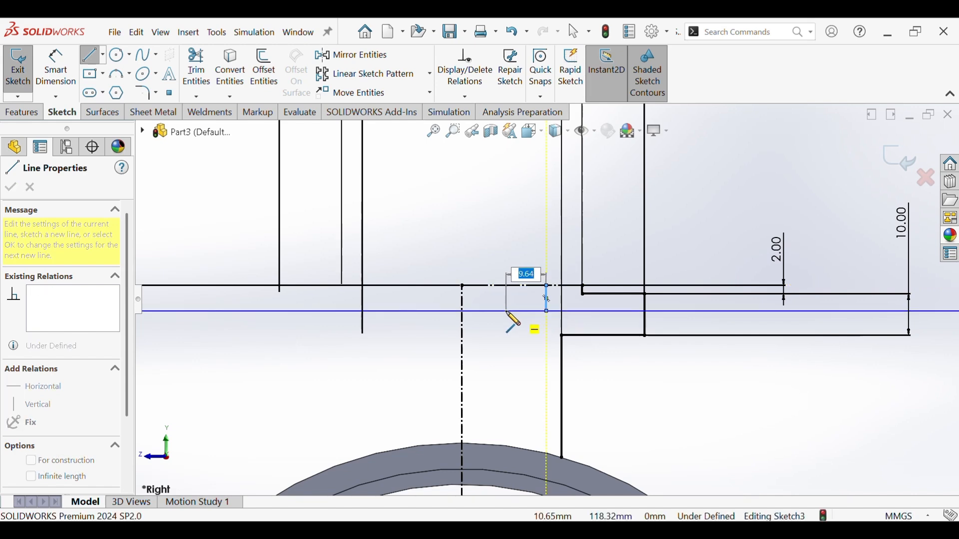
left_click(507, 311)
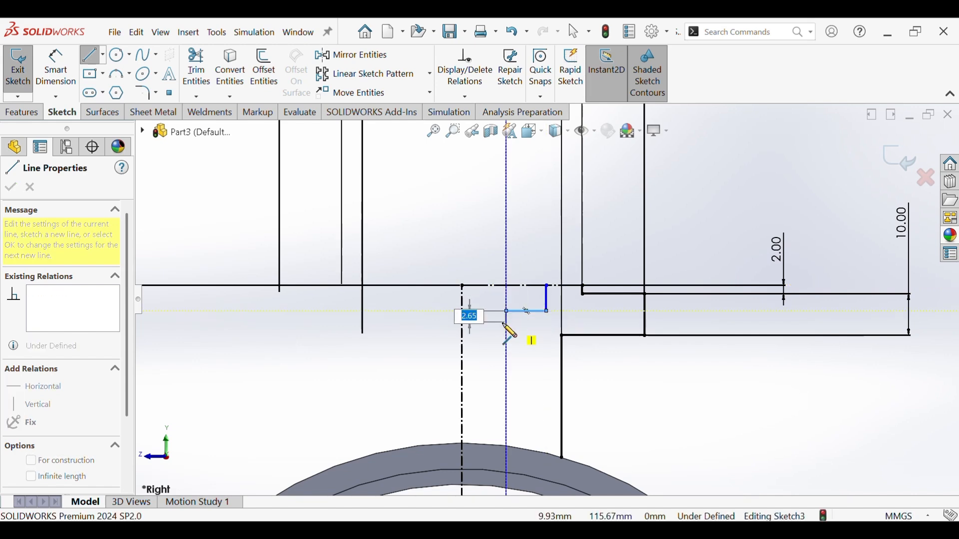
left_click(507, 348)
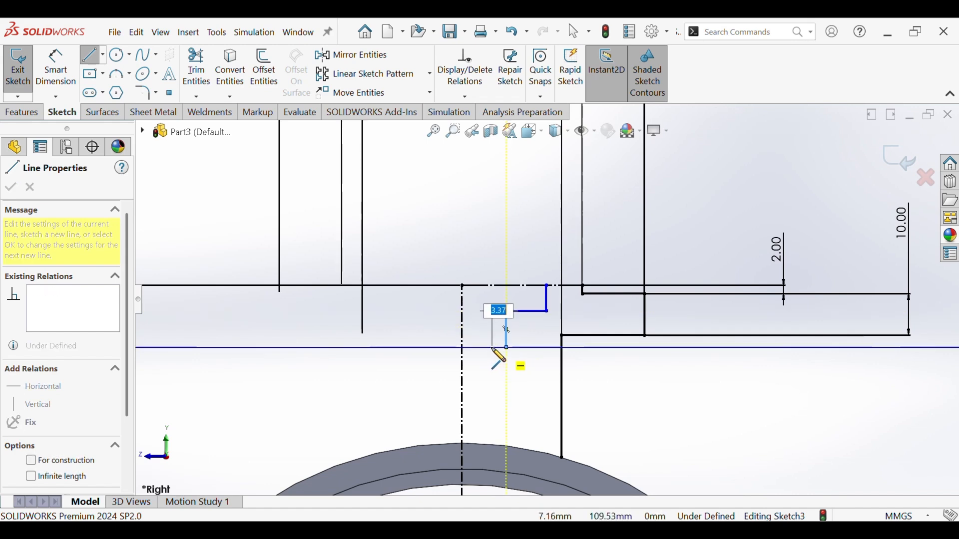
left_click(488, 348)
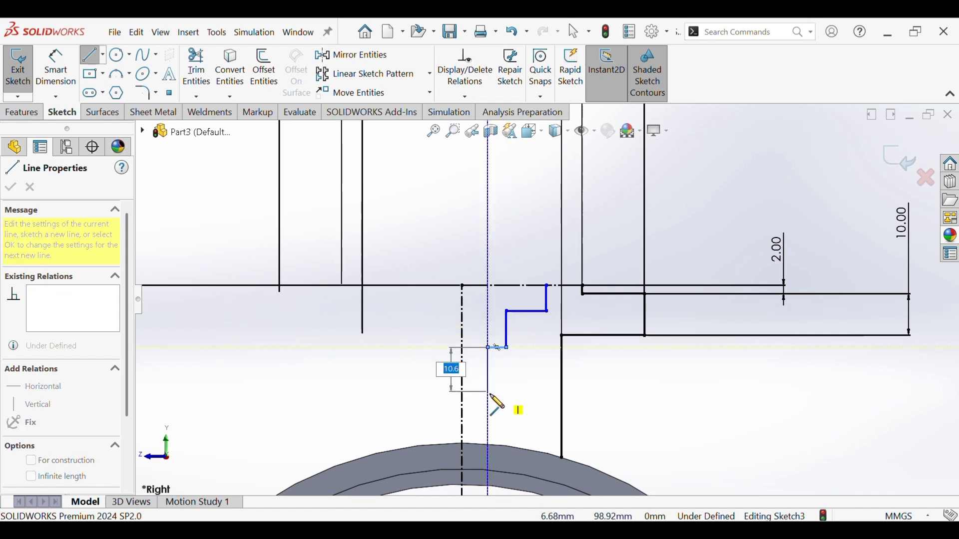
left_click(489, 419)
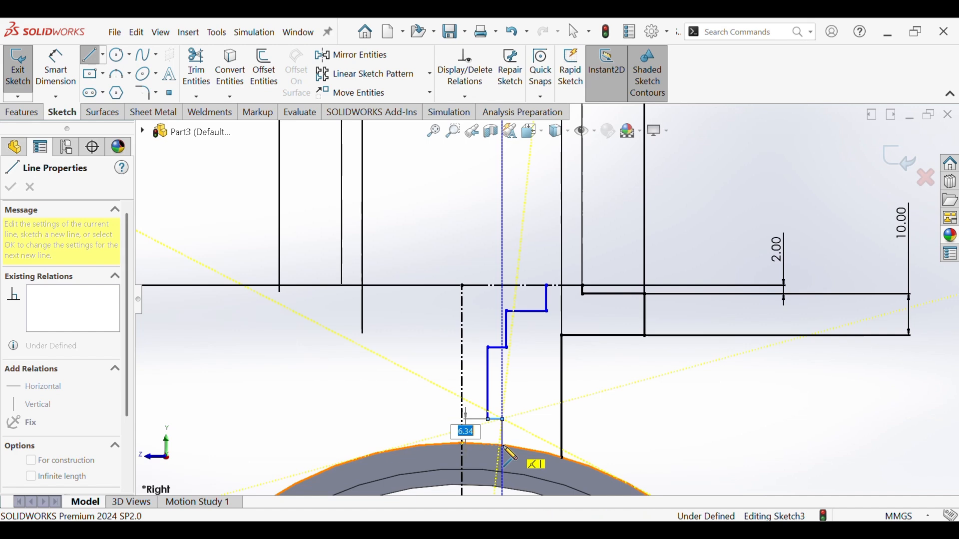
left_click(503, 445)
right_click(503, 445)
left_click(532, 374)
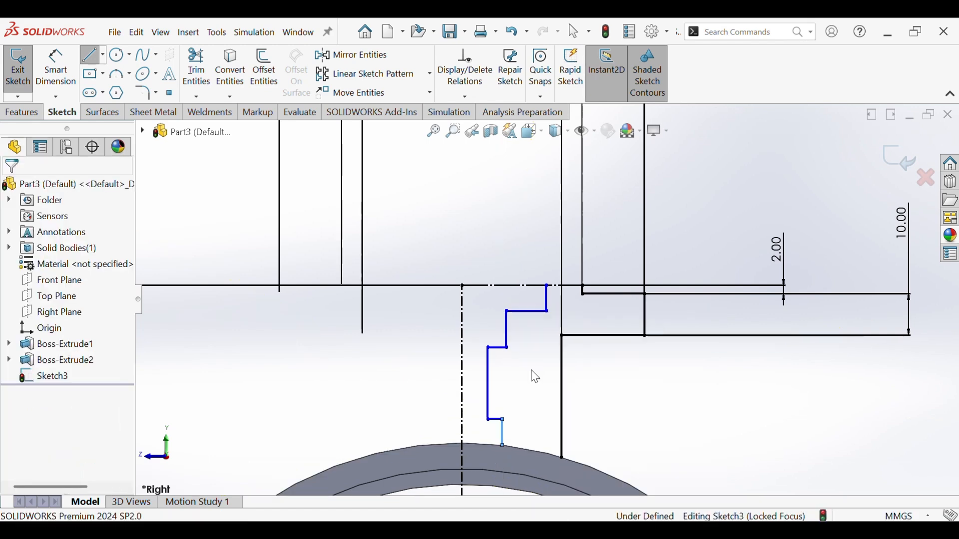
Add a 53 mm doubled dimension across the centerline to the inner profile's uppermost vertical line
left_click(58, 79)
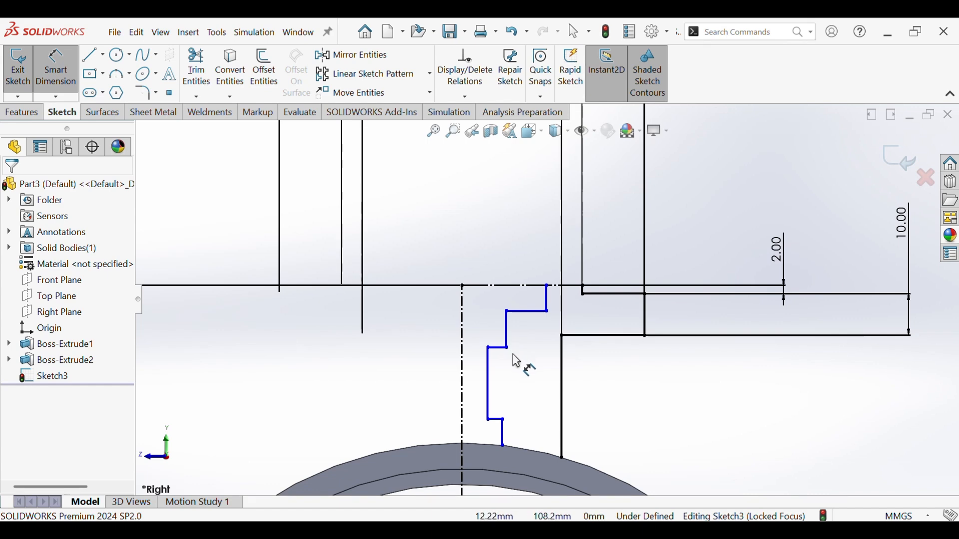
left_click(549, 301)
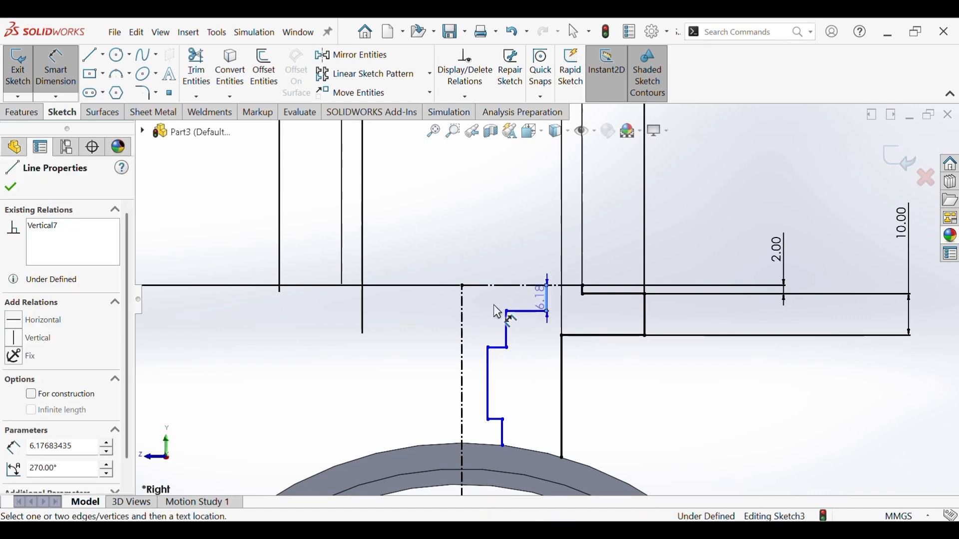
left_click(462, 310)
scroll(437, 252, "up", 2)
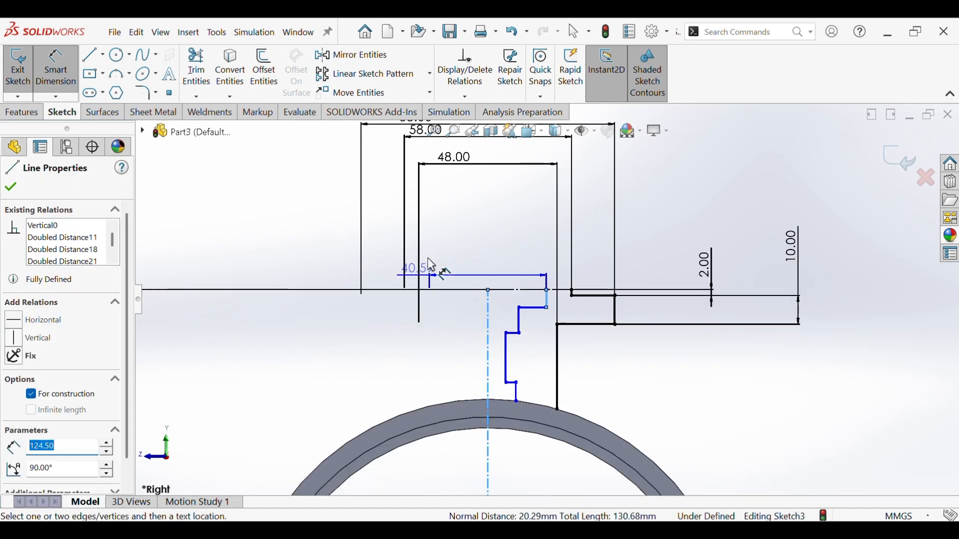
left_click(462, 221)
type("53")
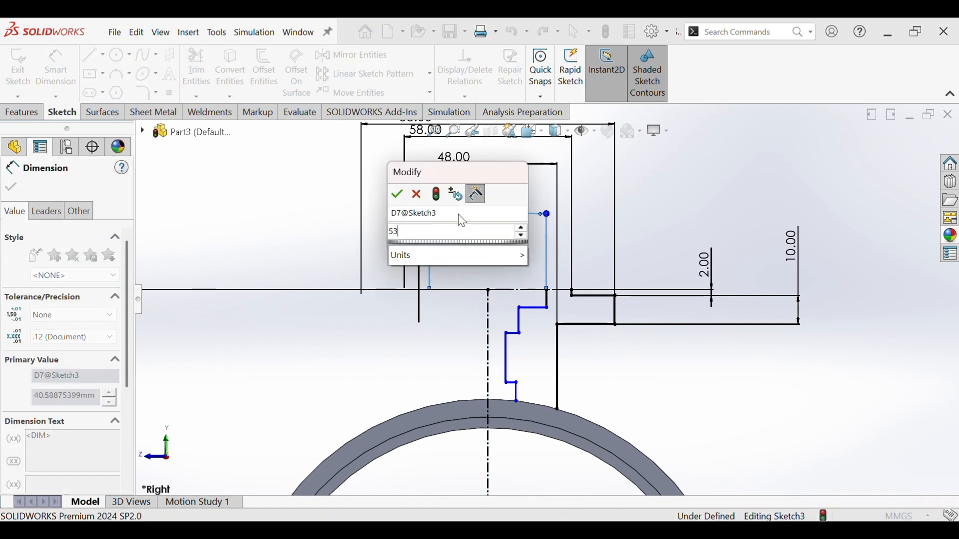
key("Return")
left_click(445, 339)
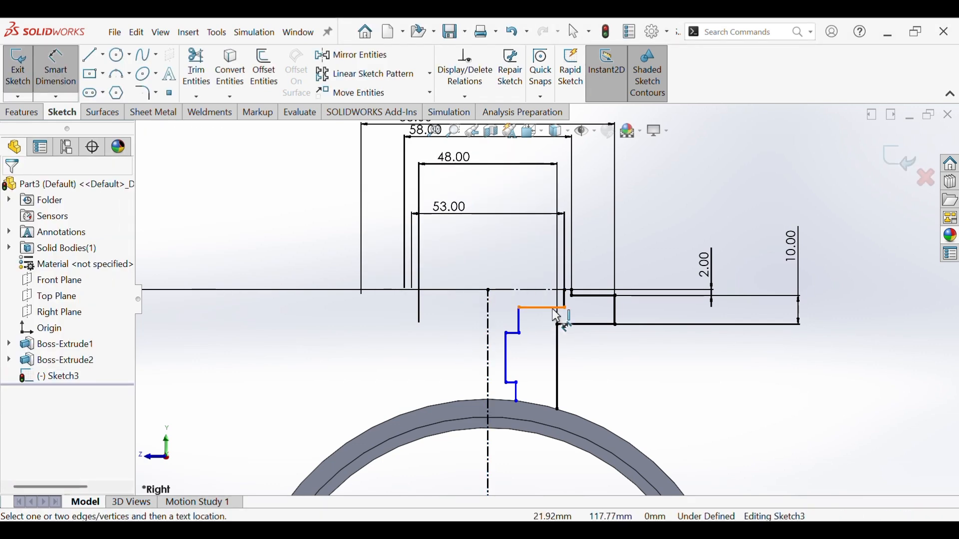
Add a 24.2 mm doubled dimension across the centerline to the inner profile's longest vertical line
scroll(558, 305, "down", 1)
scroll(563, 313, "down", 1)
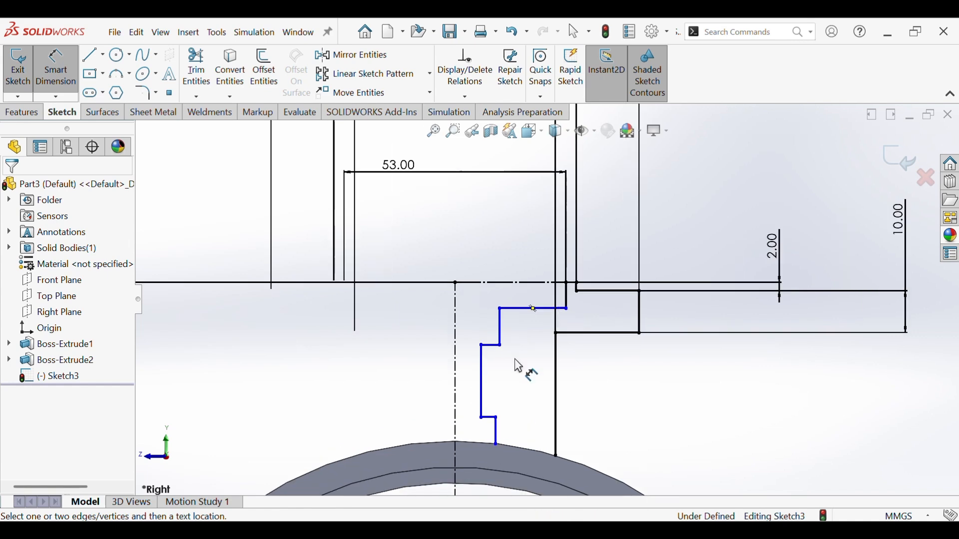
left_click(481, 386)
left_click(456, 373)
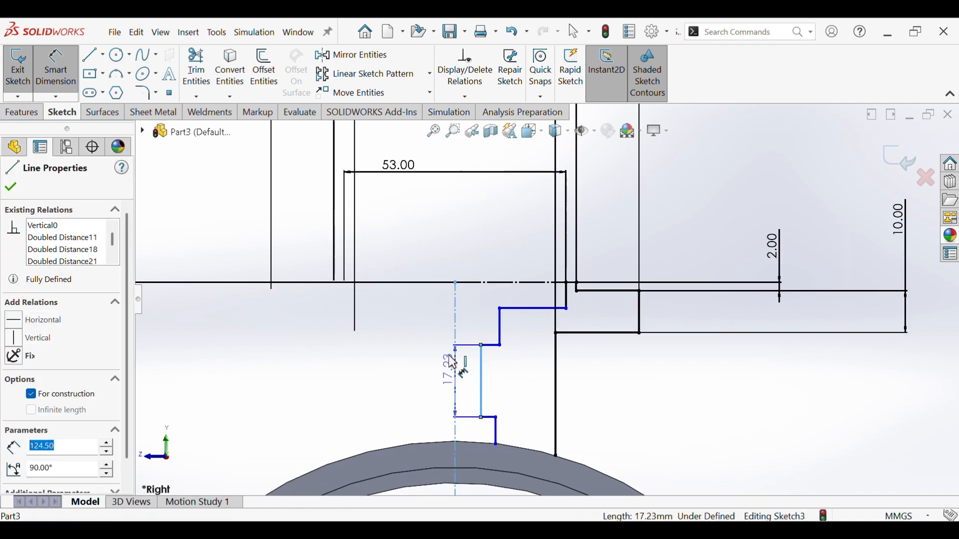
left_click(424, 255)
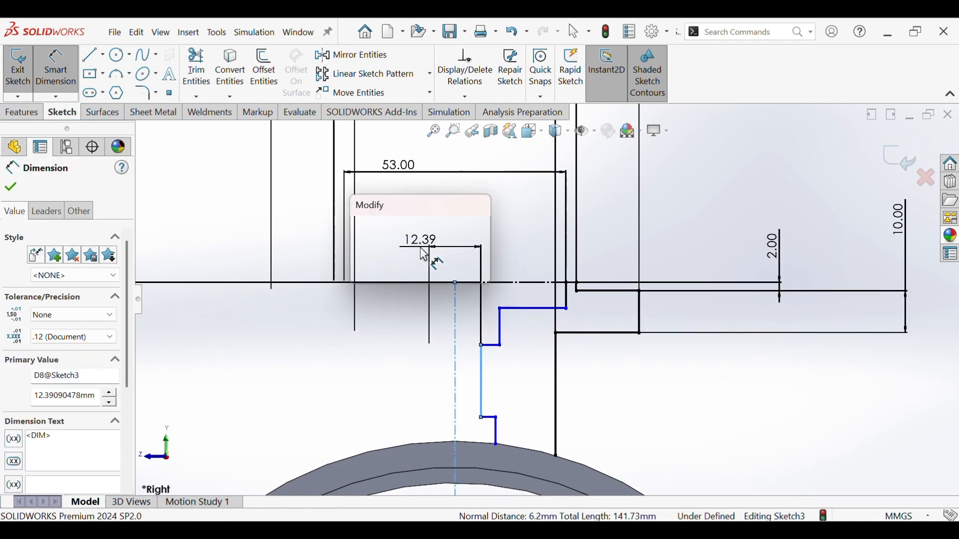
type("24.2")
key("Return")
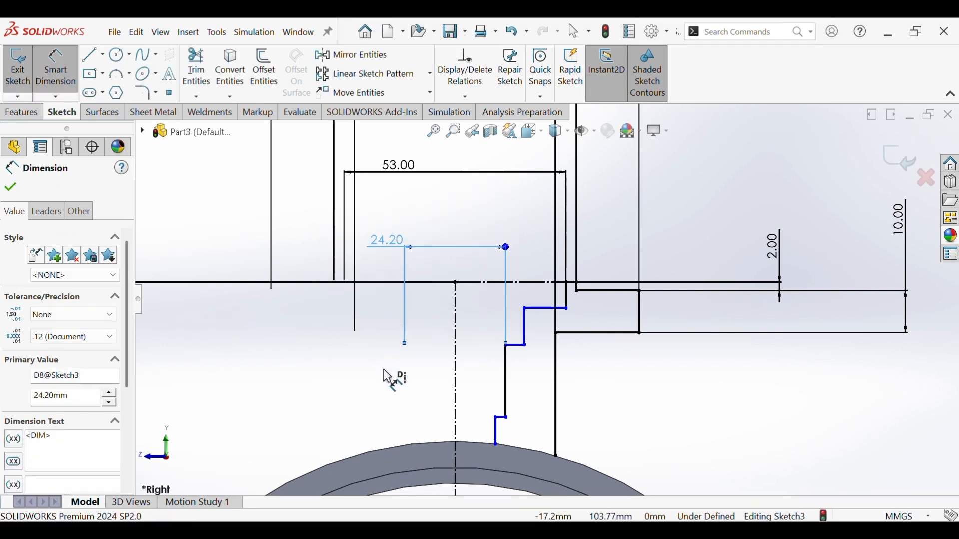
key("Escape")
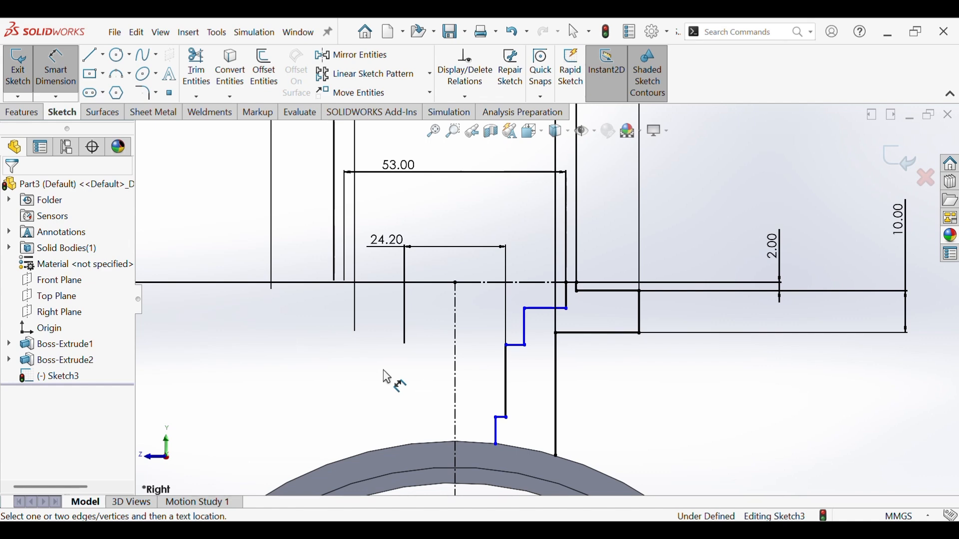
Add a 30.3 mm doubled dimension across the centerline to the inner profile's second vertical line from above
left_click_drag(525, 344, 467, 333)
left_click(456, 324)
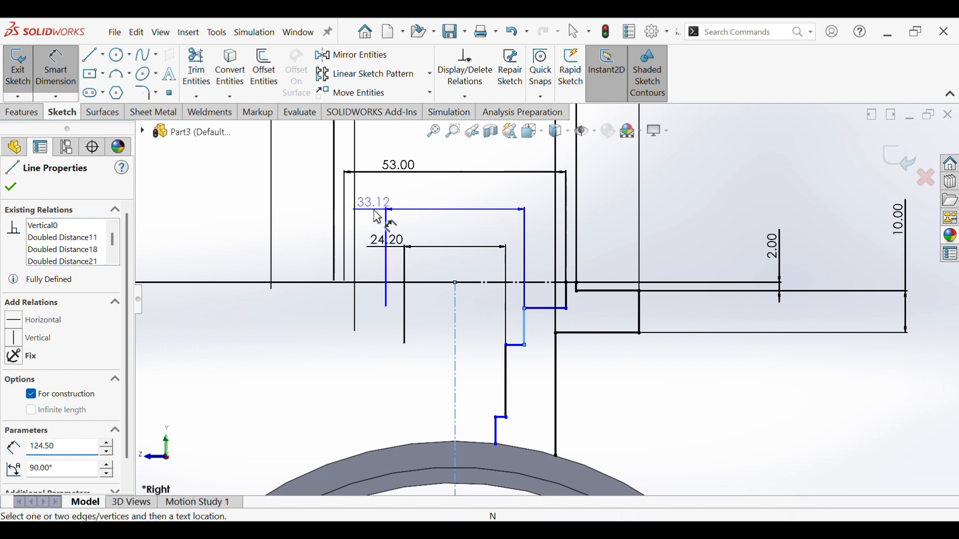
left_click(376, 210)
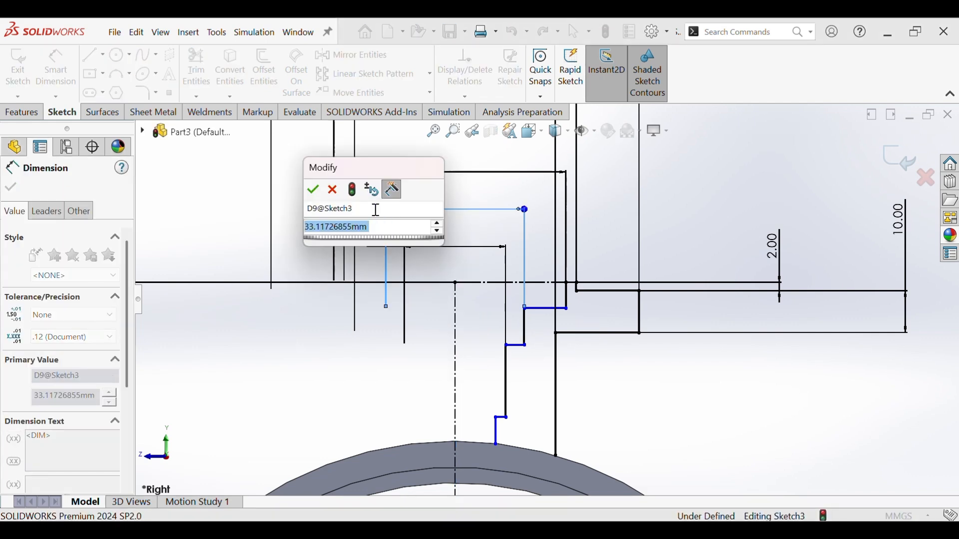
type("30.3")
key("Return")
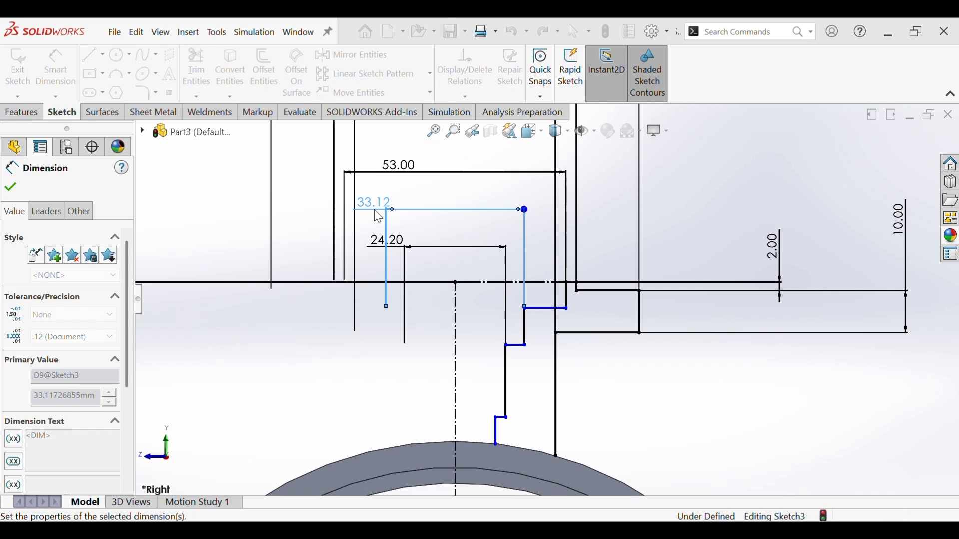
right_click(367, 327)
key("Escape")
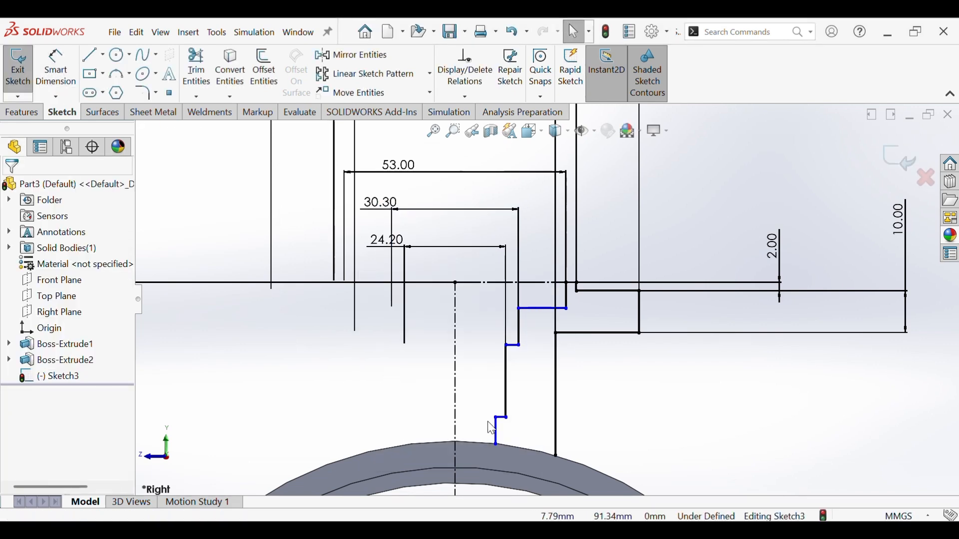
Move the inner profile's lowest corner outward and align it with the lower corner of the 30.3 mm step using a Vertical relation
left_click_drag(496, 418, 525, 420)
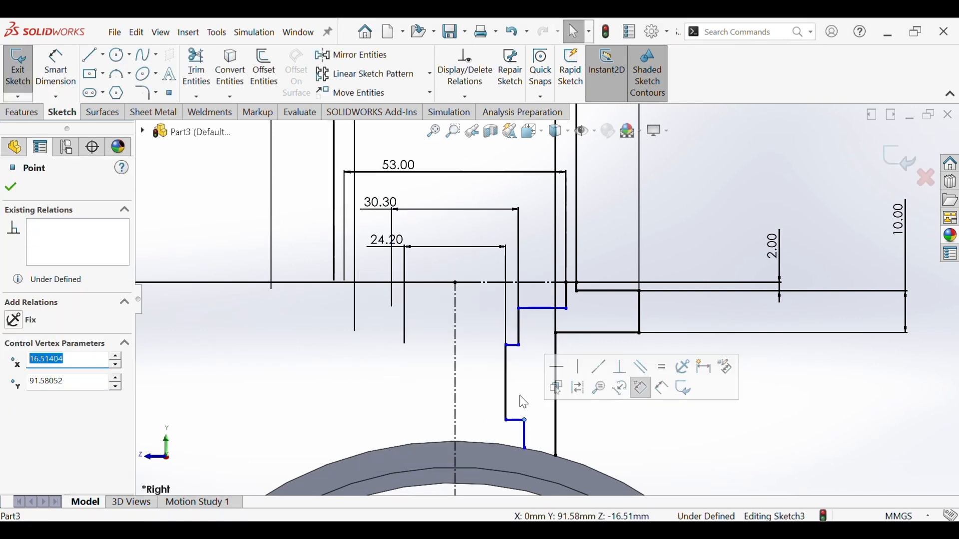
left_click(518, 396)
left_click(521, 345)
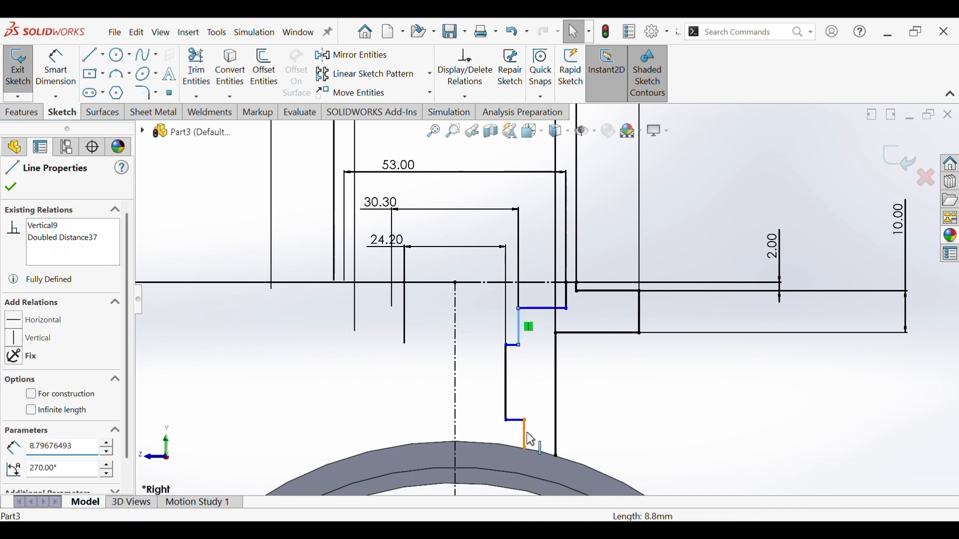
left_click(525, 436, "ctrl")
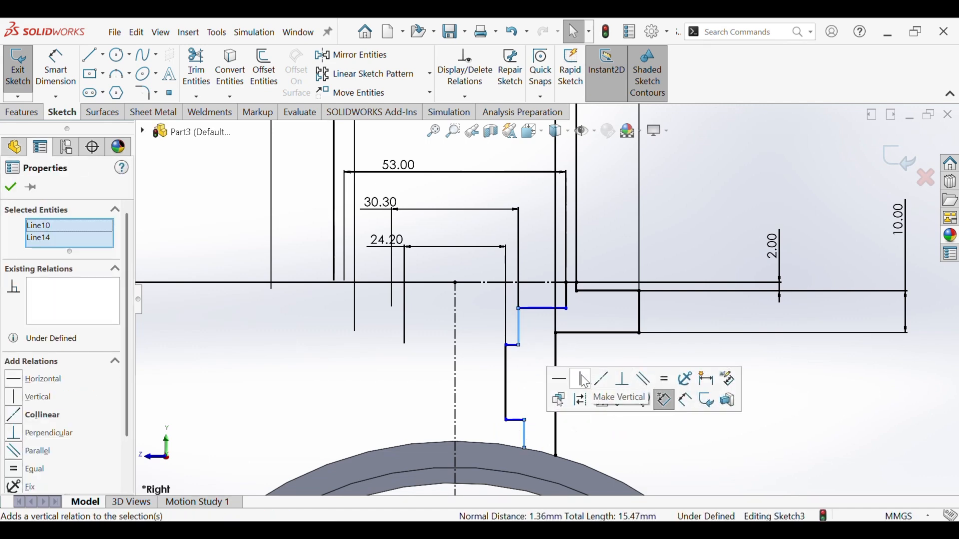
left_click(584, 381)
left_click(520, 346)
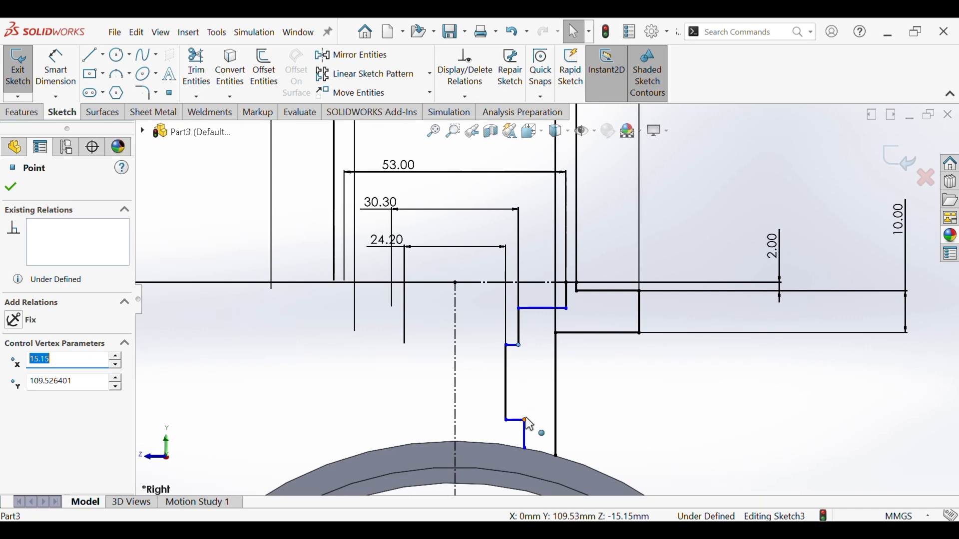
left_click(524, 421, "ctrl")
left_click(580, 372)
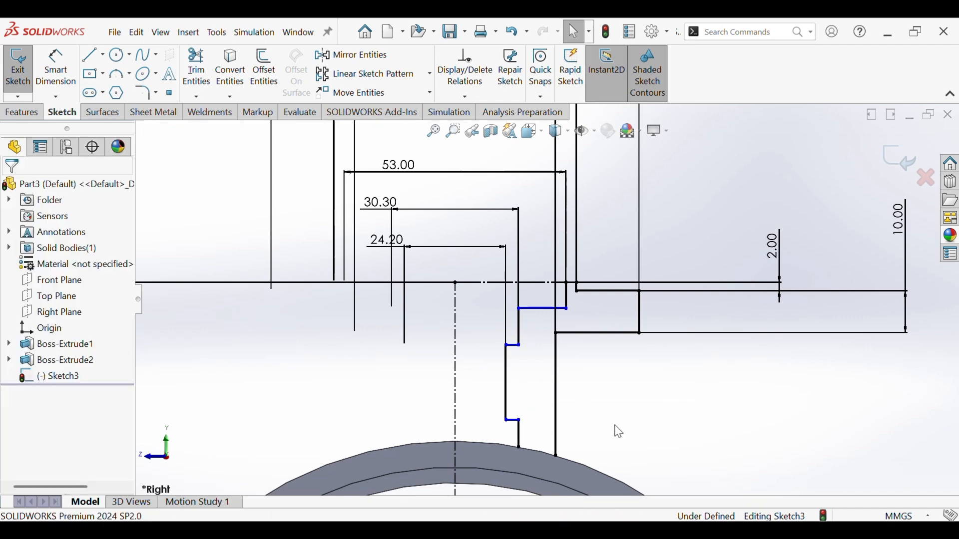
Dimension the inner profile's lowest vertical line, which meets the ring, as 11 mm long
left_click(56, 84)
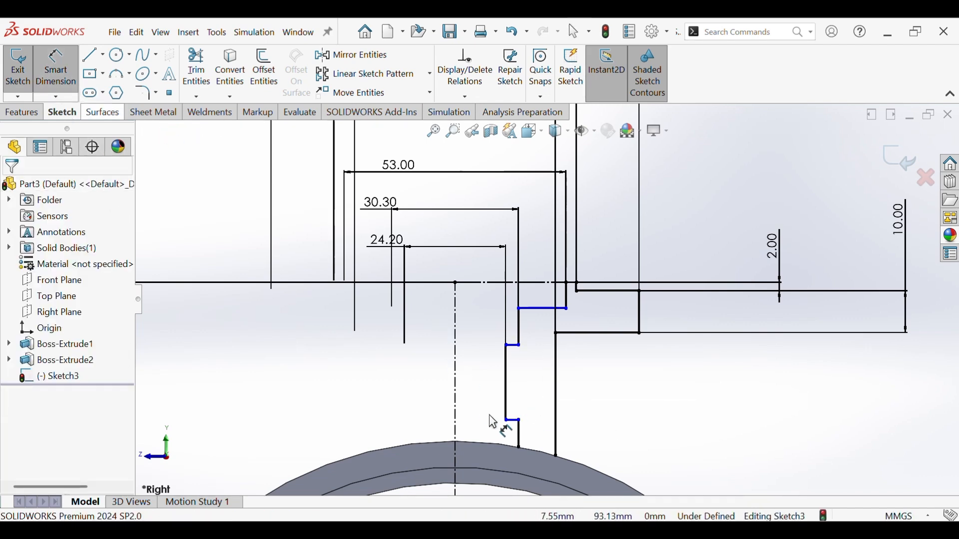
left_click(519, 431)
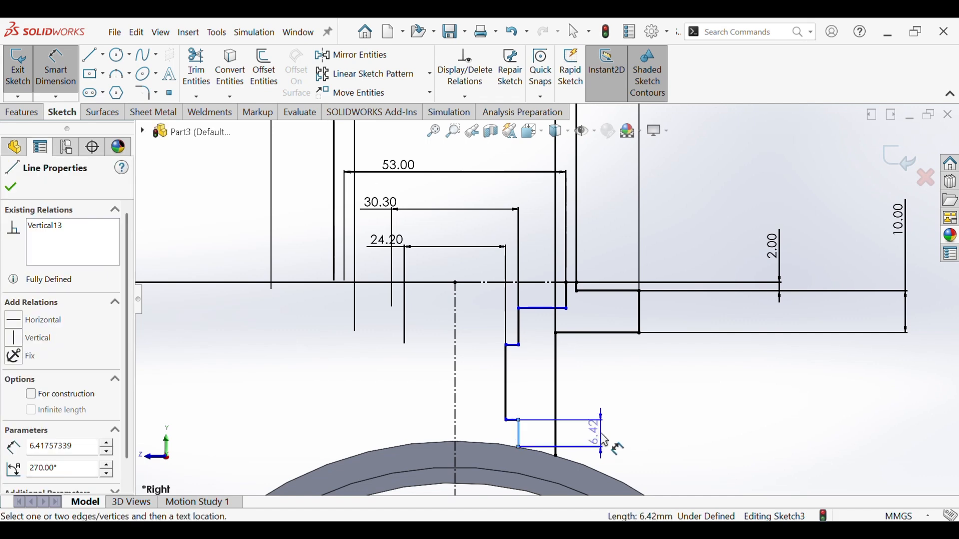
left_click(605, 440)
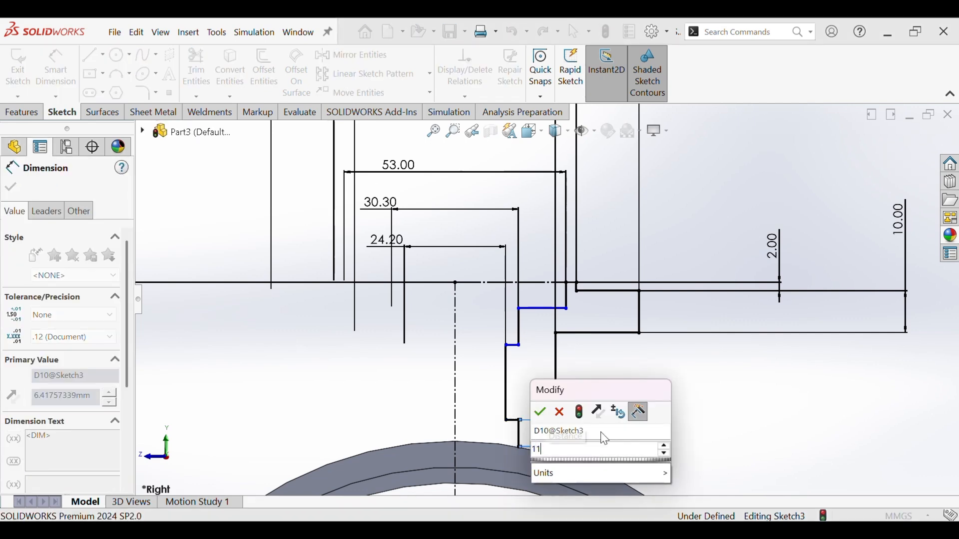
type("11")
key("Return")
left_click(684, 414)
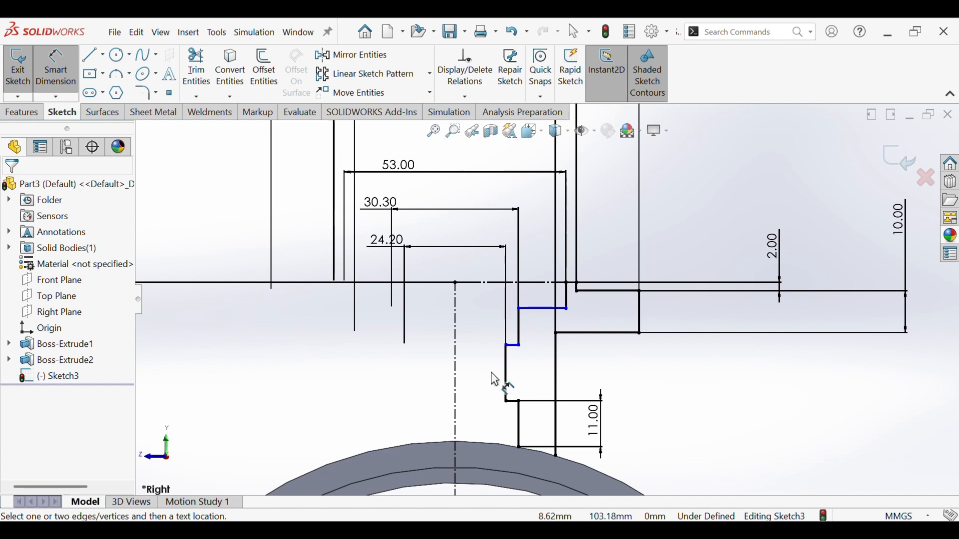
Set the length of the inner profile's vertical line nearest the centerline to 20 mm with a dimension
left_click(507, 385)
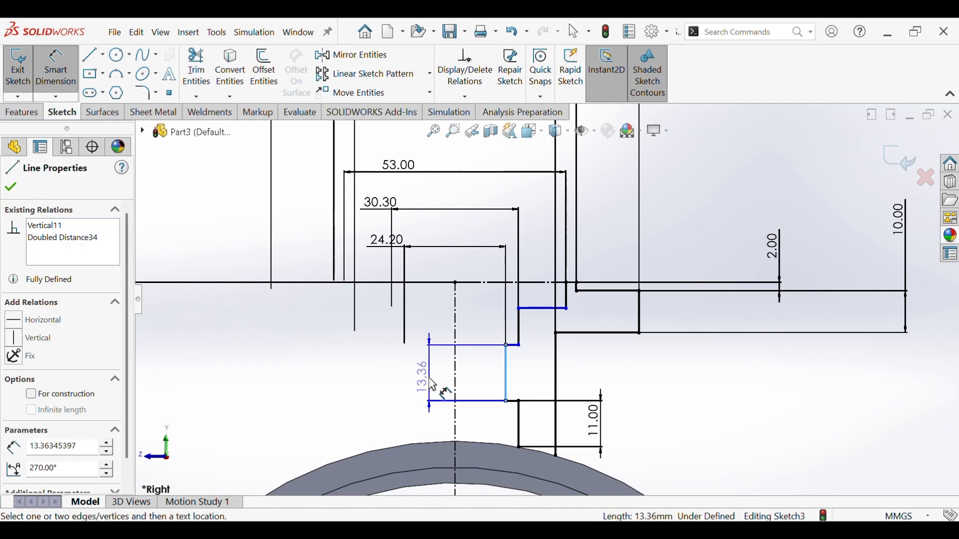
left_click(429, 378)
type("20")
key("Return")
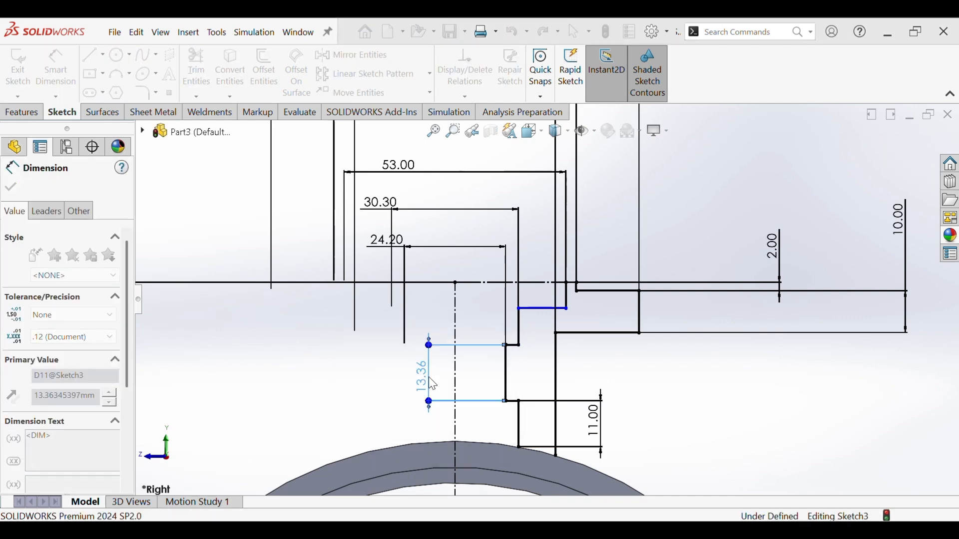
left_click(701, 410)
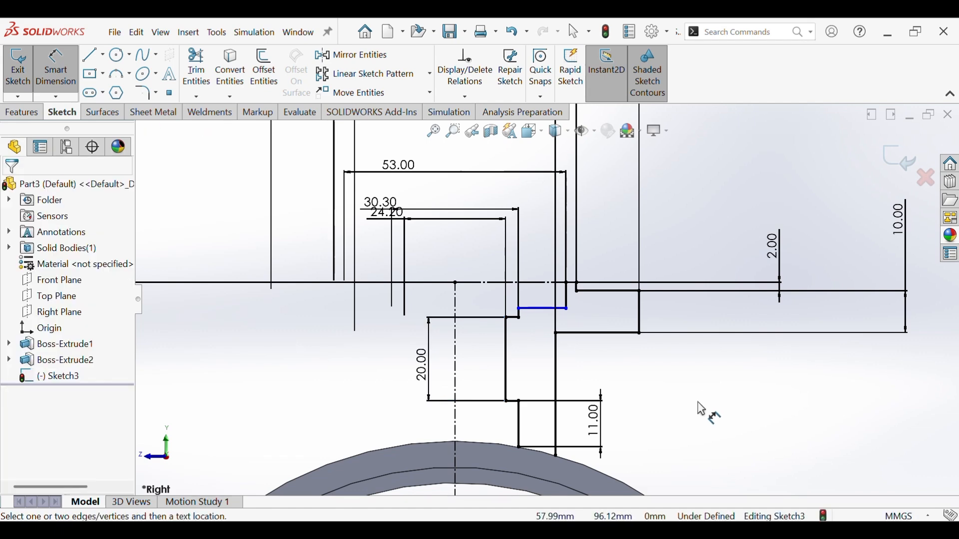
Dimension the inner profile's uppermost short vertical line, directly below the top horizontal centerline, as 7 mm long
mouse_move(701, 410)
middle_mouse_down("ctrl")
mouse_move(694, 413)
mouse_move(707, 417)
middle_mouse_up("ctrl")
left_click(567, 310)
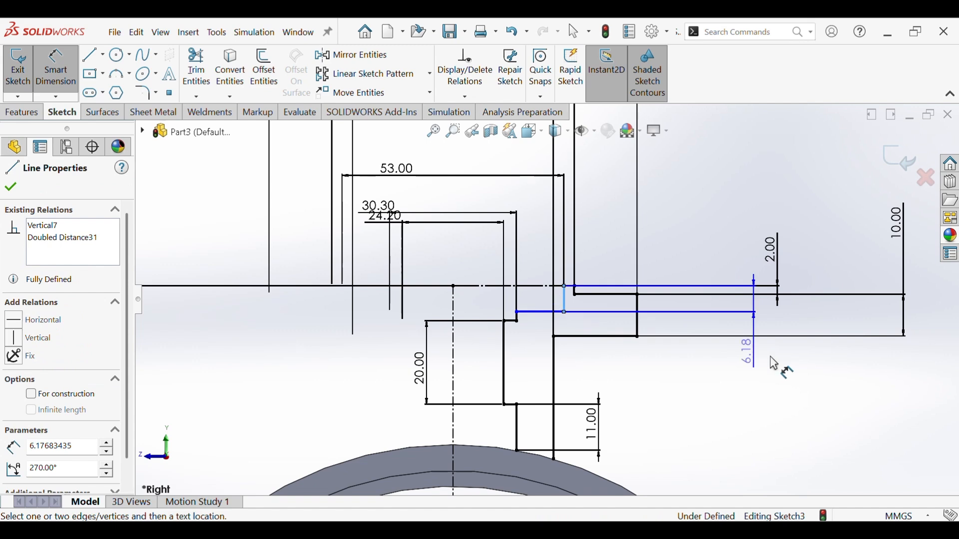
left_click(823, 403)
type("7")
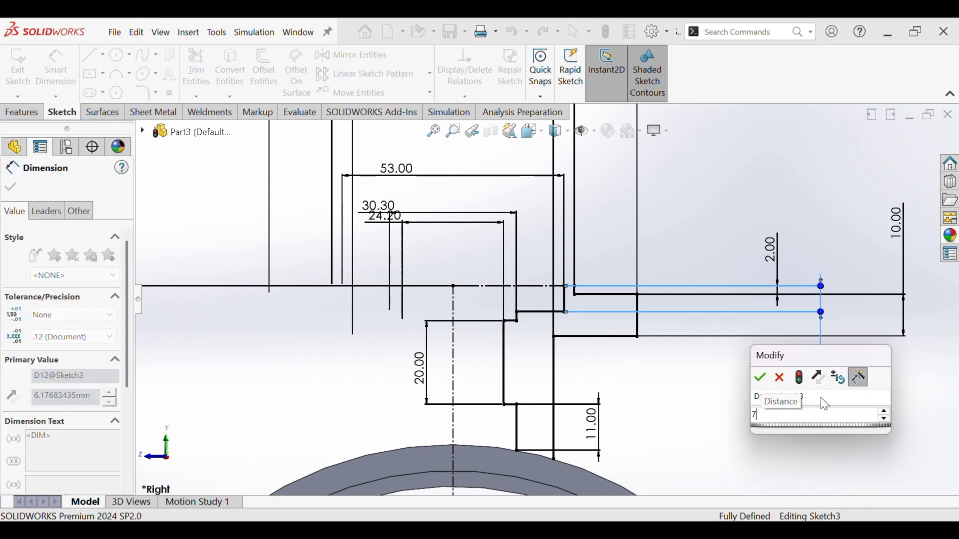
key("Return")
left_click(730, 407)
scroll(720, 430, "up", 5)
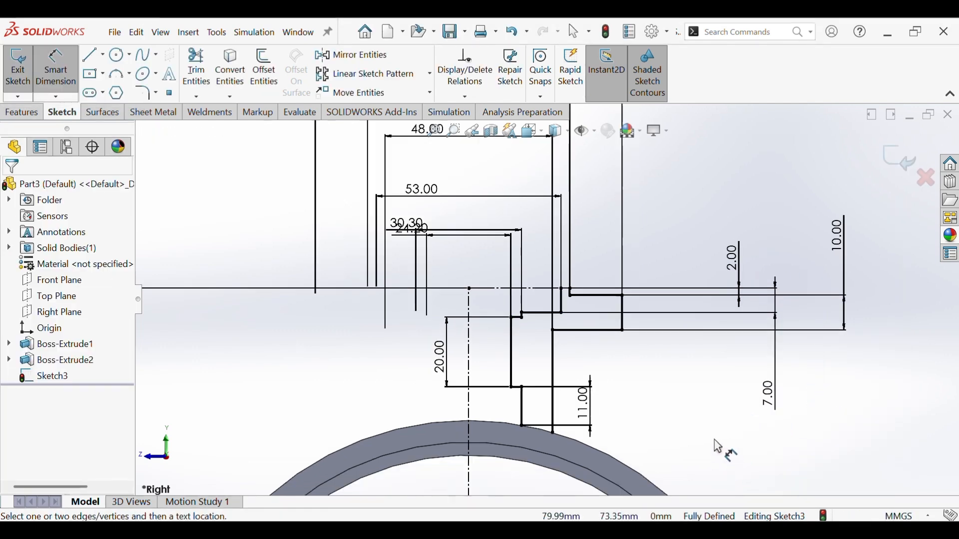
Close the gap at the profile's top with a horizontal line from the inner profile's upper endpoint to the outer profile's upper endpoint
middle_click_drag(703, 438, 740, 430, "ctrl")
scroll(591, 277, "down", 5)
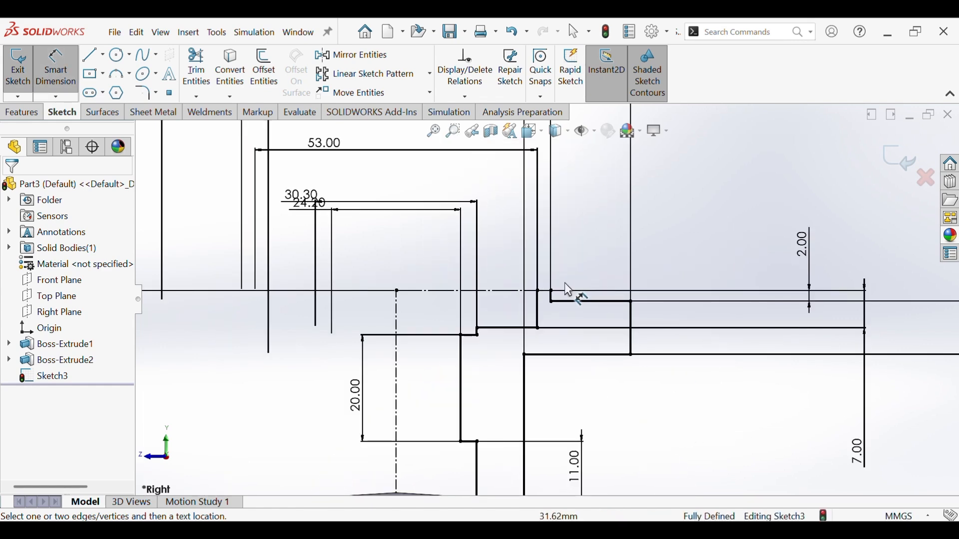
left_click(90, 59)
scroll(581, 345, "down", 4)
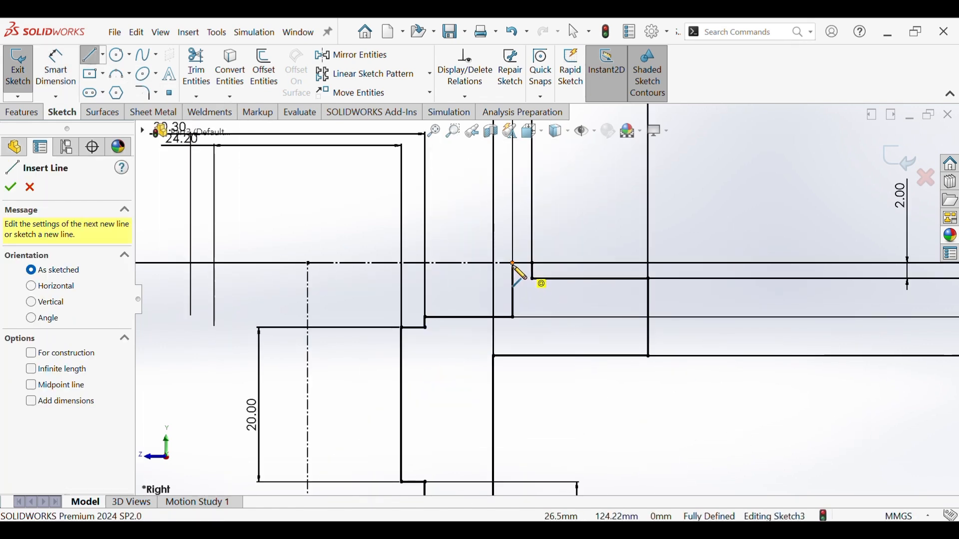
left_click(514, 263)
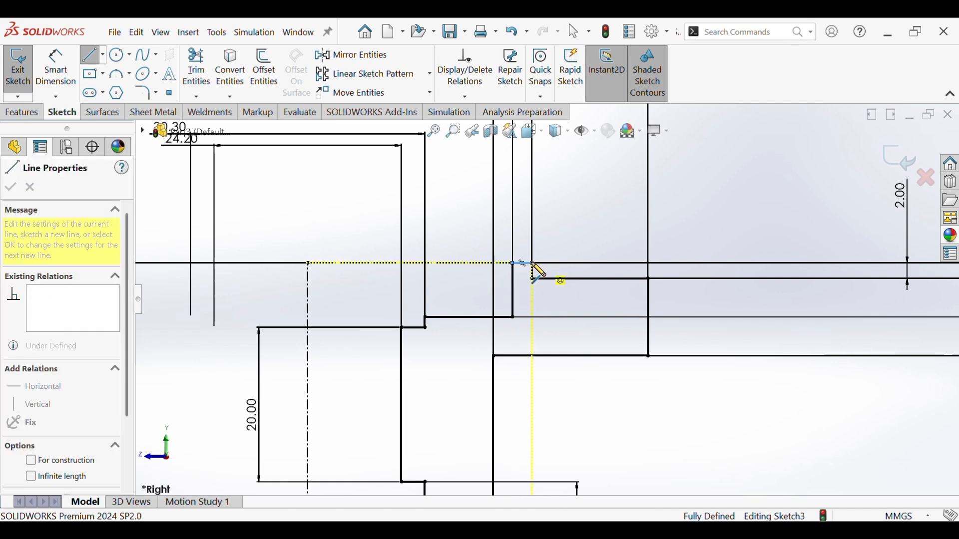
left_click(532, 264)
right_click(532, 263)
left_click(559, 277)
scroll(553, 300, "up", 3)
middle_click_drag(589, 384, 581, 371, "ctrl")
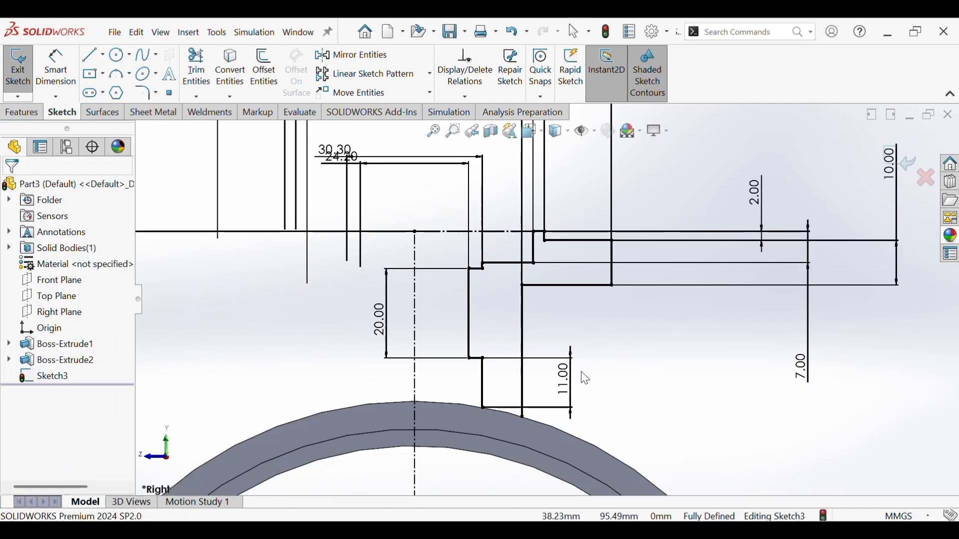
Convert the ring's outer circular edge into the sketch and trim it to the short arc closing the bottom of the neck profile
left_click(549, 426)
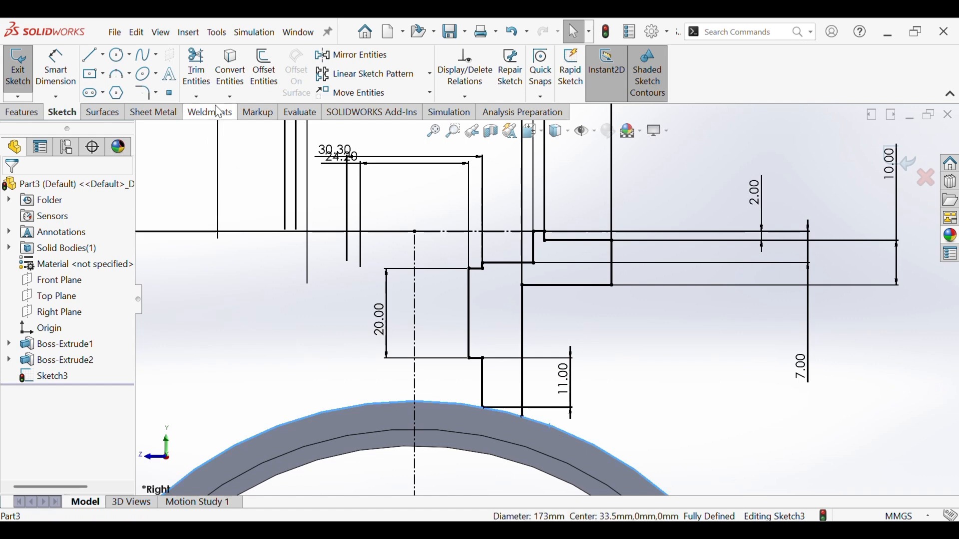
left_click(227, 80)
left_click(196, 70)
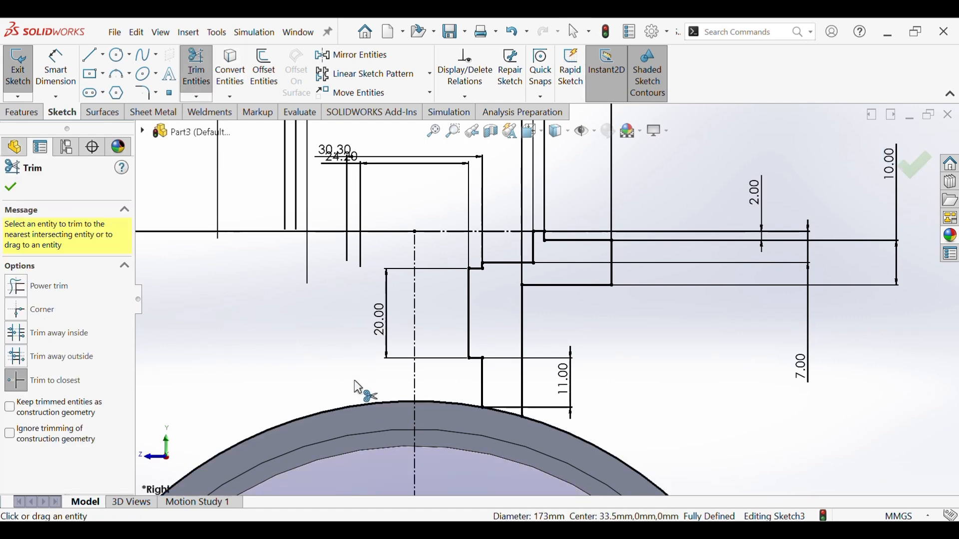
left_click(359, 405)
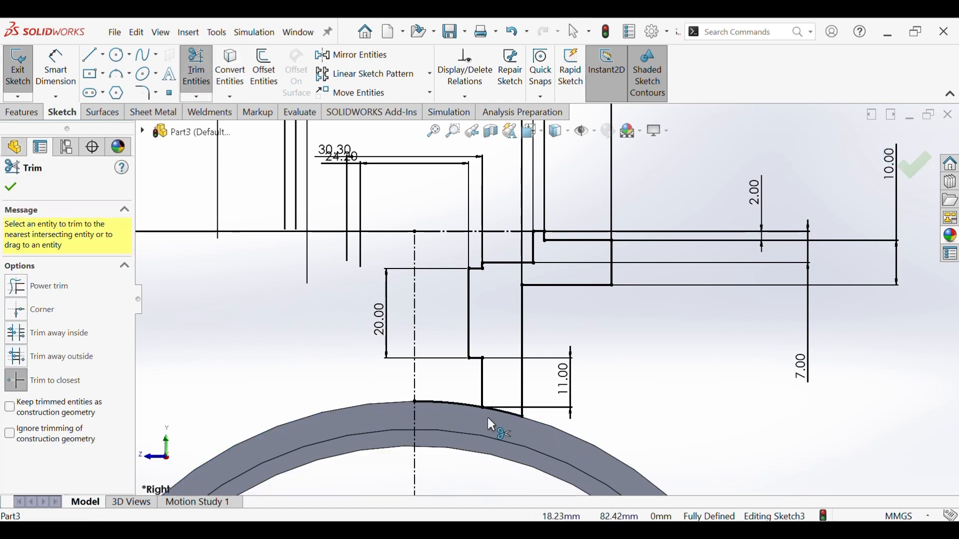
left_click(446, 403)
scroll(448, 403, "up", 5)
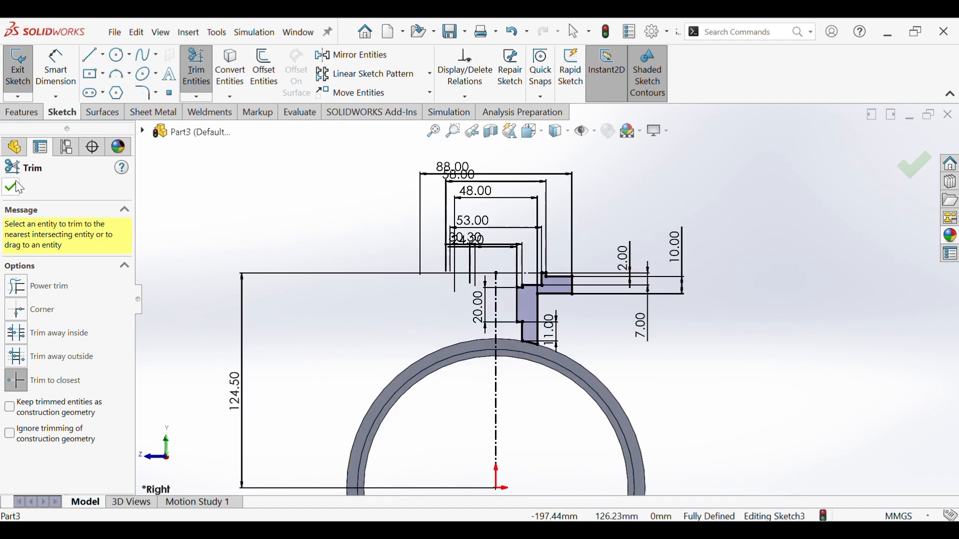
left_click(14, 188)
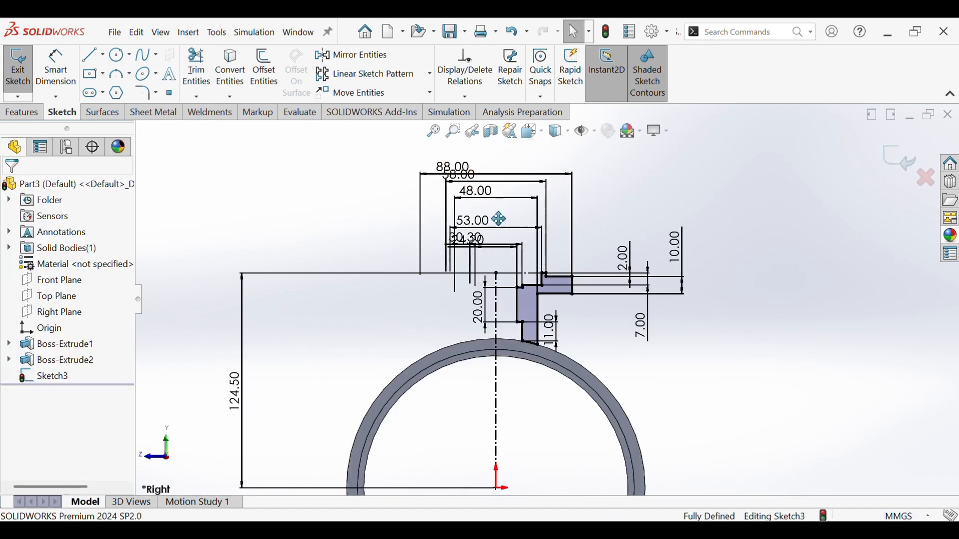
Space out the overlapping dimensions above the profile, separating 88 mm from 58 mm and 30.3 mm from 24.2 mm
middle_click_drag(498, 219, 482, 239, "ctrl")
mouse_move(450, 185)
left_mouse_down()
mouse_move(468, 183)
mouse_move(452, 167)
left_mouse_up()
left_click(388, 196)
mouse_move(469, 243)
left_mouse_down()
mouse_move(489, 243)
mouse_move(471, 278)
mouse_move(487, 284)
mouse_move(470, 258)
left_mouse_up()
left_click(679, 391)
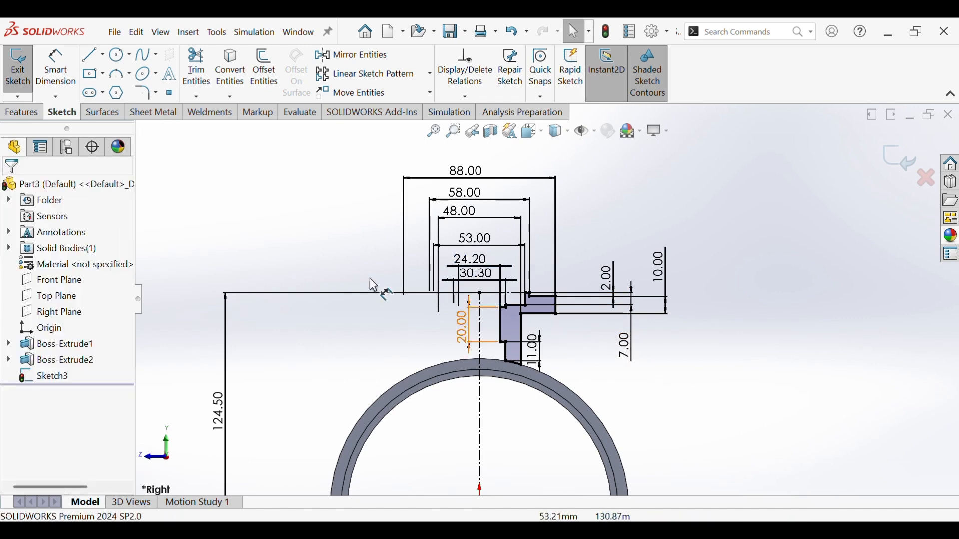
Revolve the closed neck profile 360 degrees about the vertical centerline, merged with the ring
left_click(23, 112)
left_click(67, 67)
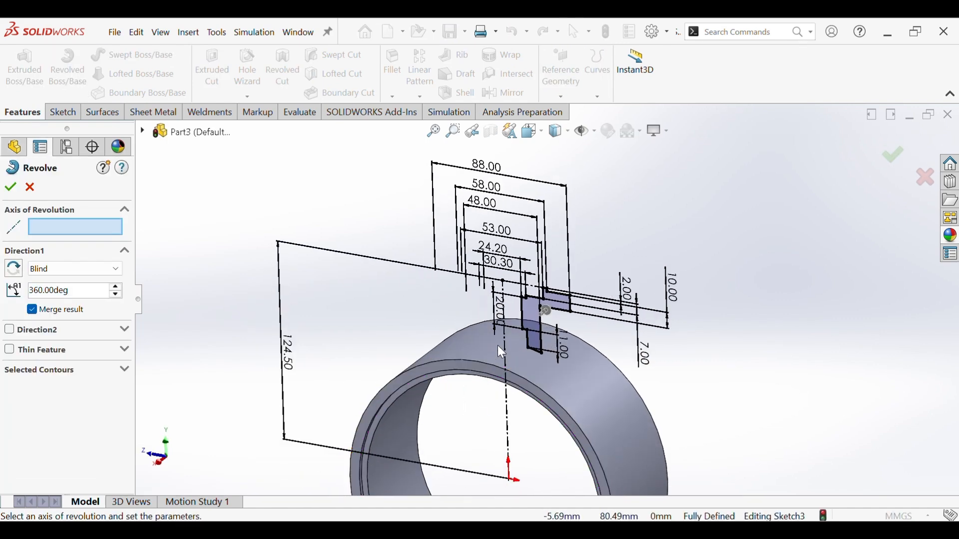
left_click(505, 342)
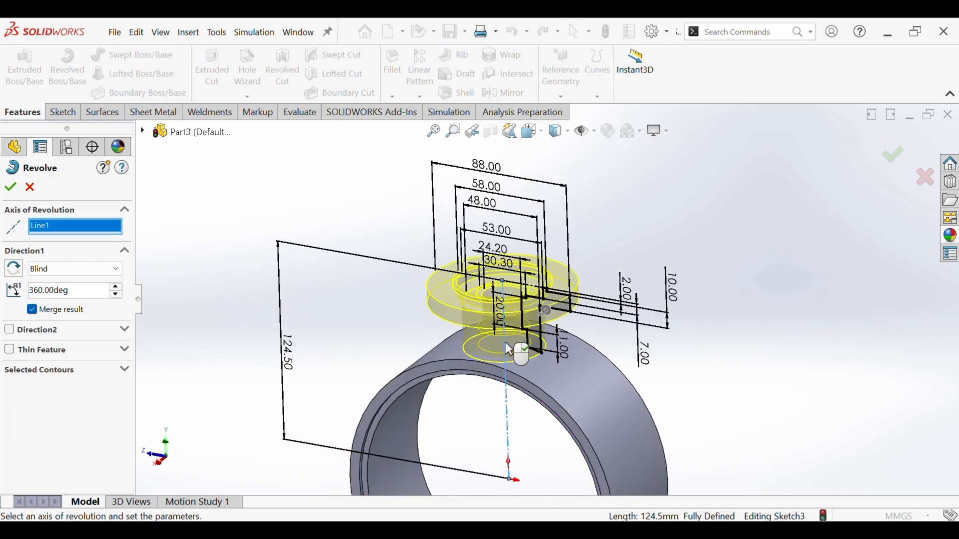
left_click(17, 189)
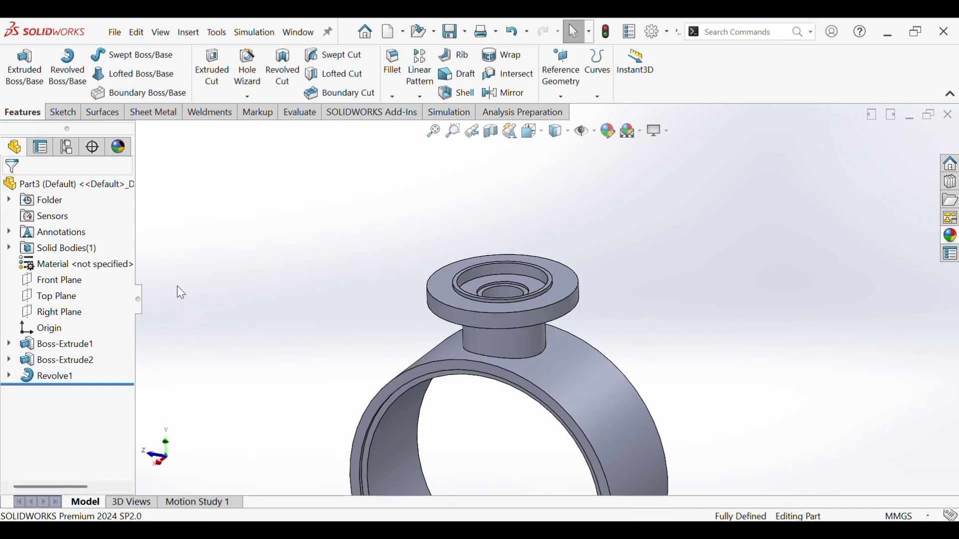
Start a sketch on the flange's top annular face and convert the flange's outer circular edge into it
middle_click_drag(399, 325, 527, 397)
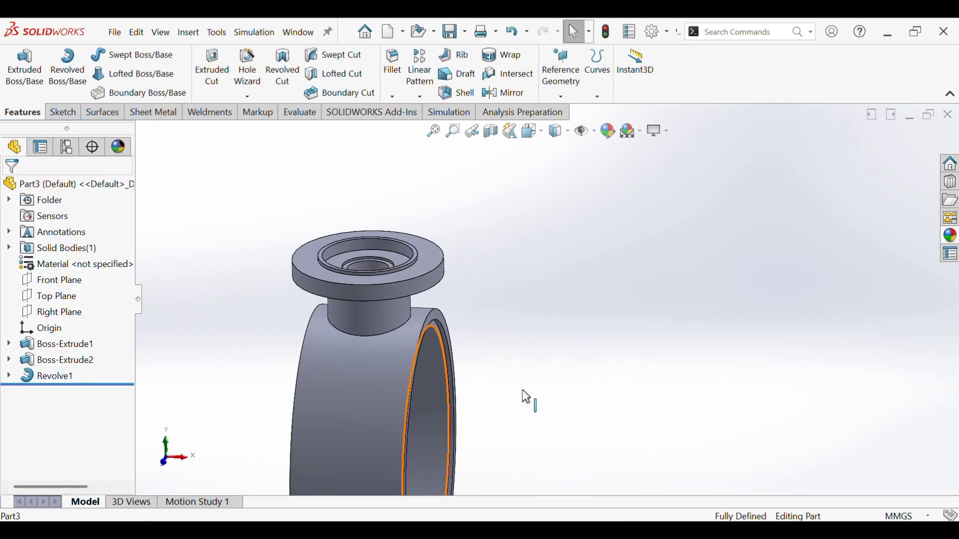
key("ctrl+7")
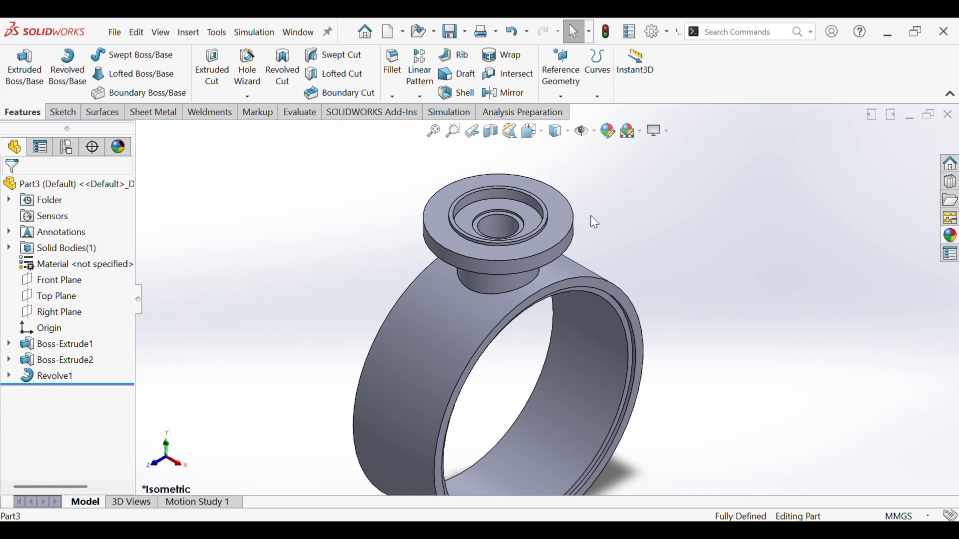
left_click(570, 224)
left_click(619, 184)
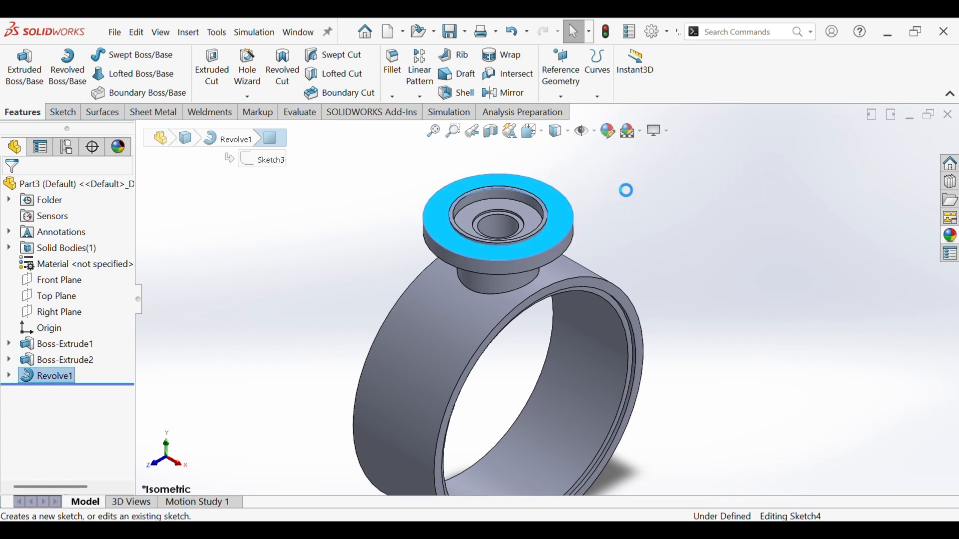
left_click(725, 300)
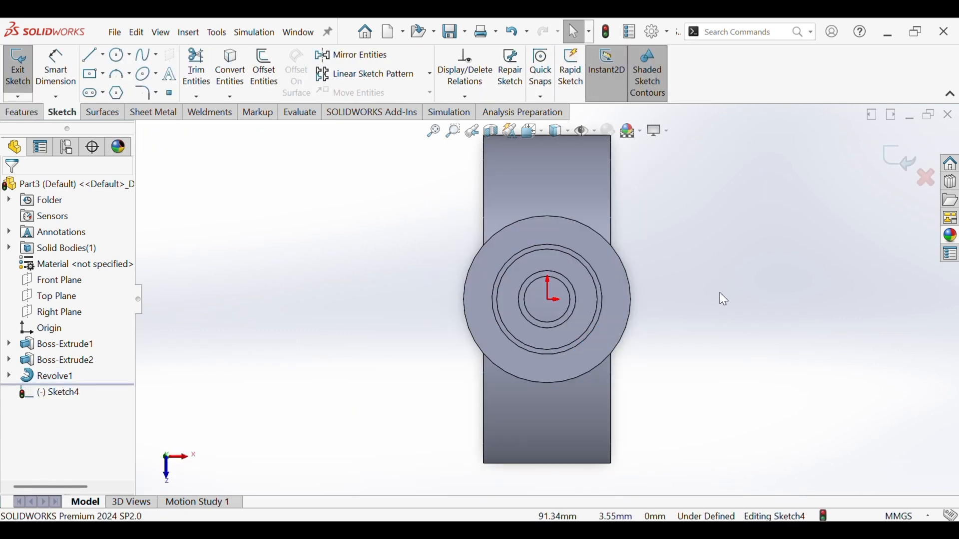
middle_click_drag(720, 293, 705, 326, "ctrl")
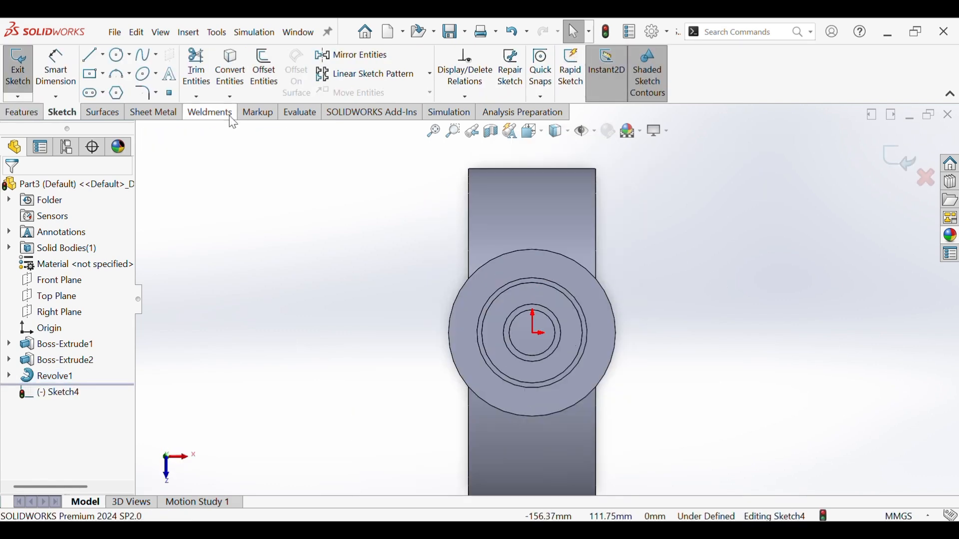
left_click(472, 278)
left_click(236, 82)
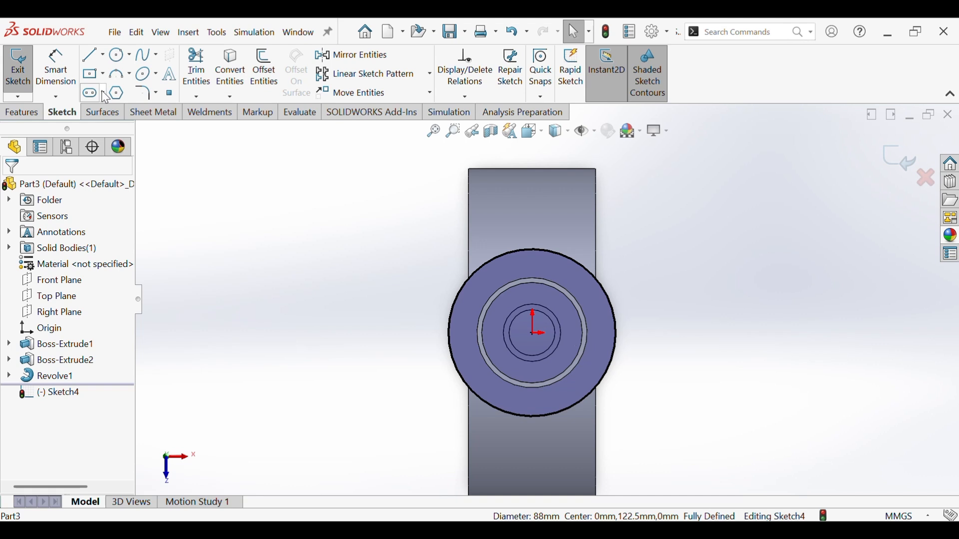
Sketch a construction circle about 111 mm in diameter around the flange, centered on the origin
left_click(119, 55)
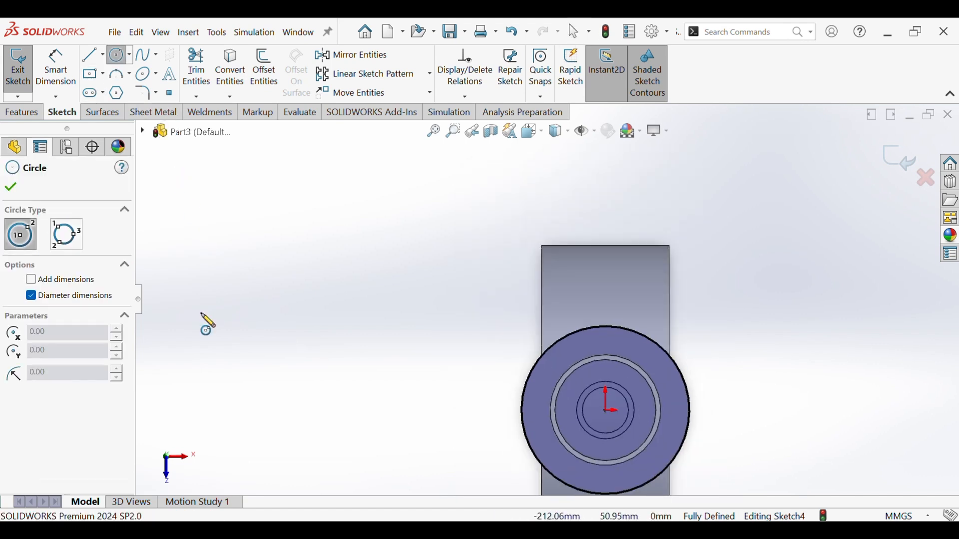
left_click(607, 410)
left_click(691, 353)
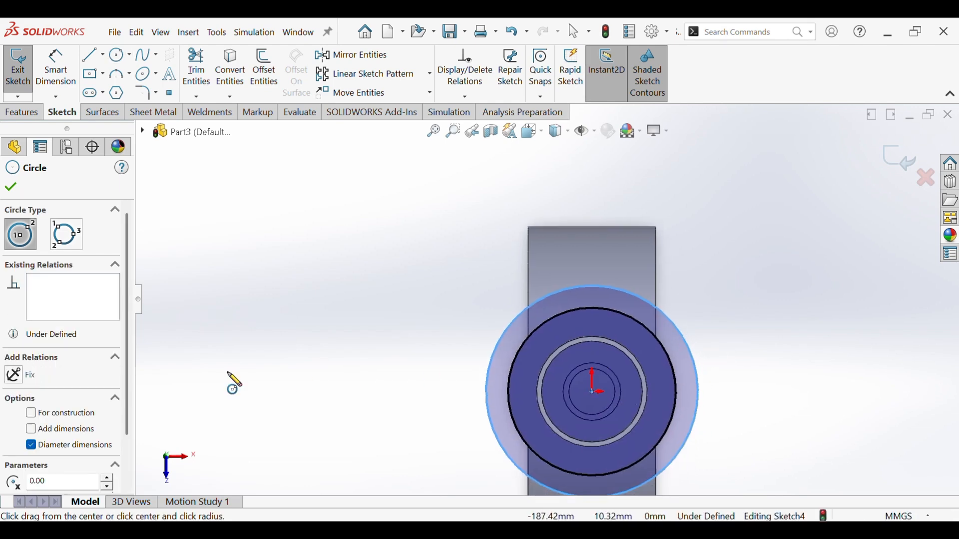
left_click(30, 416)
left_click(11, 188)
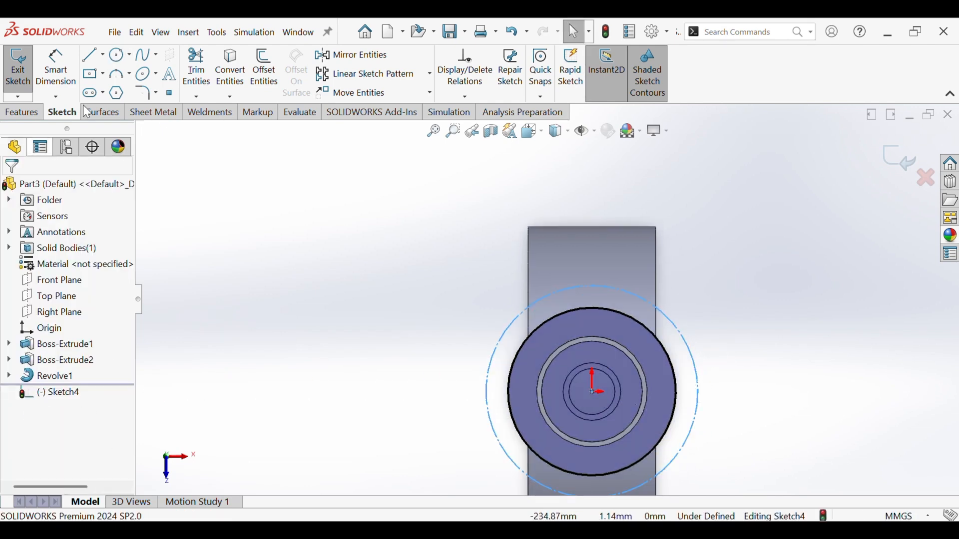
Set the construction circle's diameter to 102 mm with a dimension
left_click(75, 75)
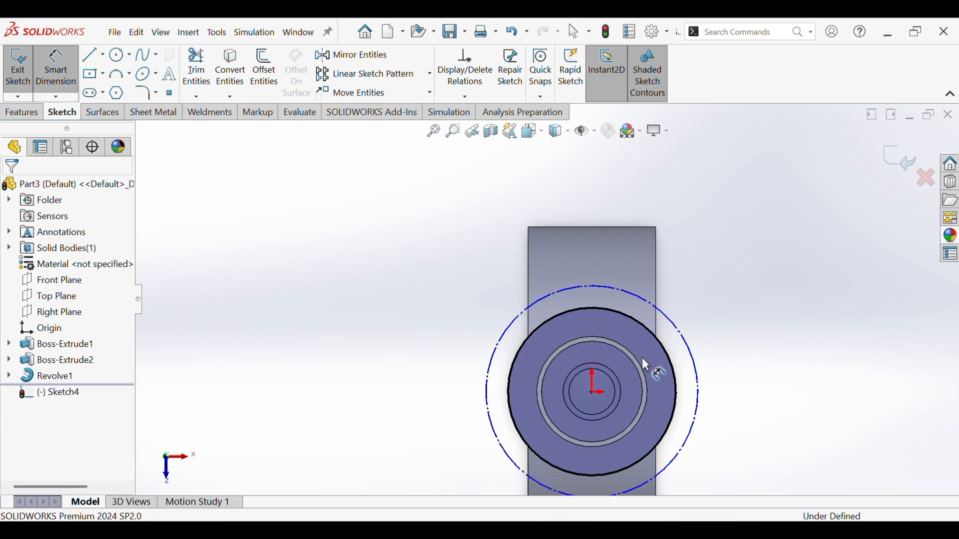
left_click(683, 396)
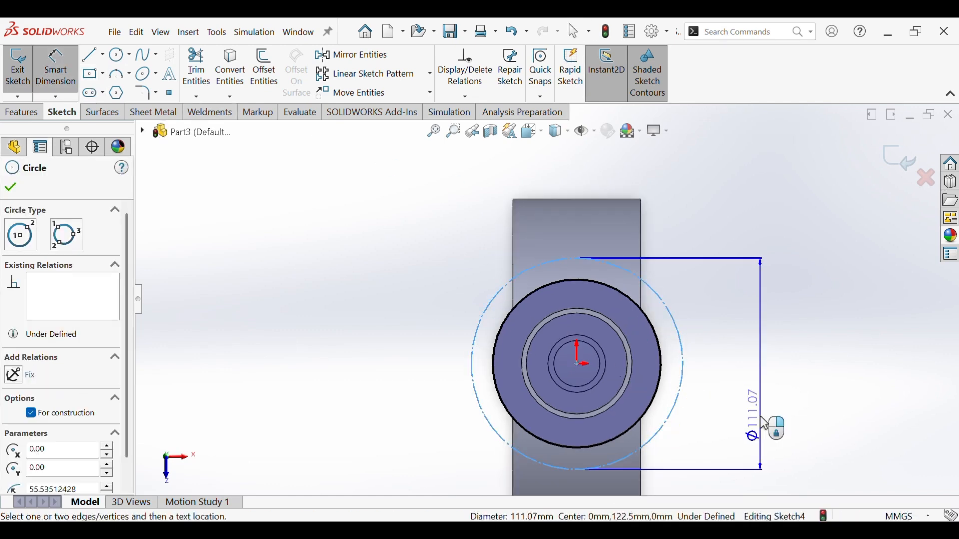
left_click(764, 423)
type("102")
key("Return")
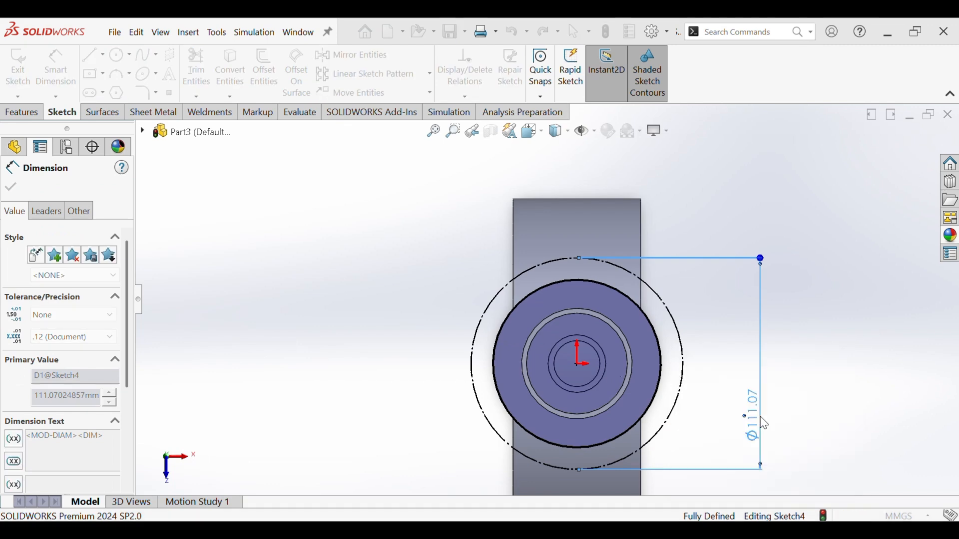
left_click(795, 419)
scroll(699, 348, "down", 2)
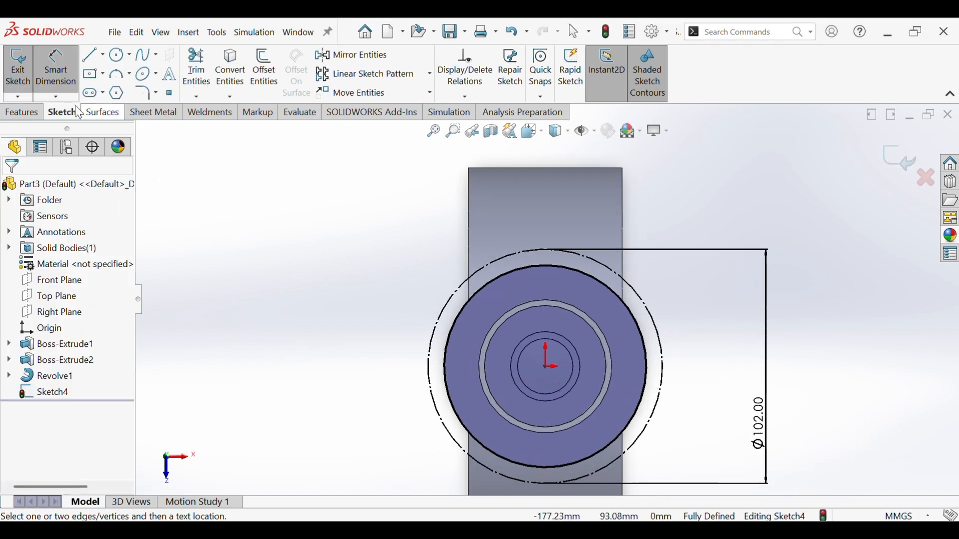
Draw two connected construction lines, one vertical from the circle's top point to the origin and one slanting from there to the circle's upper right
left_click(103, 55)
left_click(118, 90)
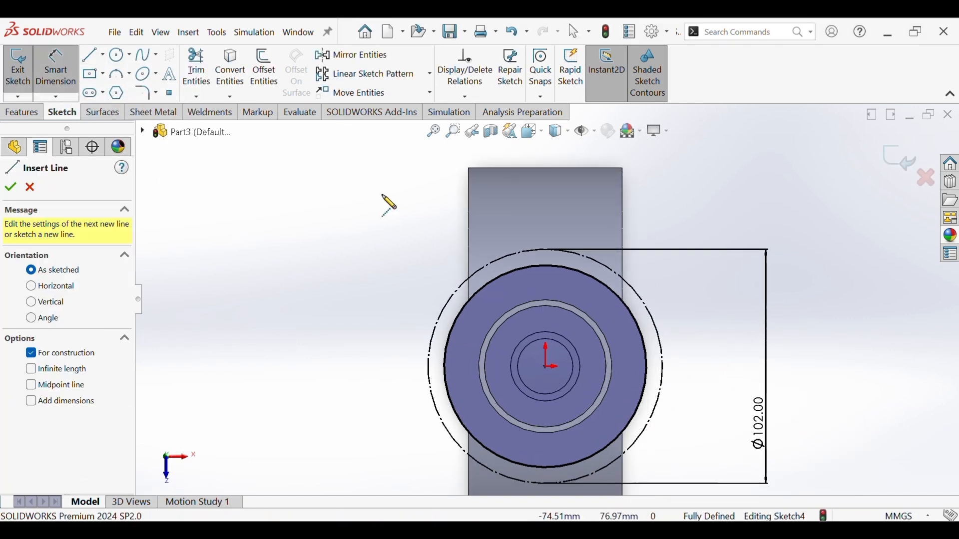
left_click(547, 250)
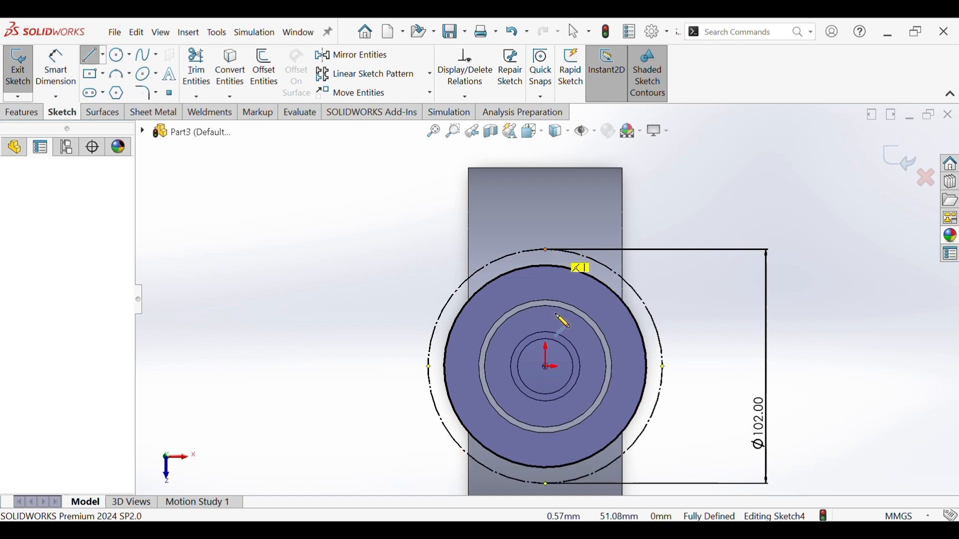
left_click(547, 368)
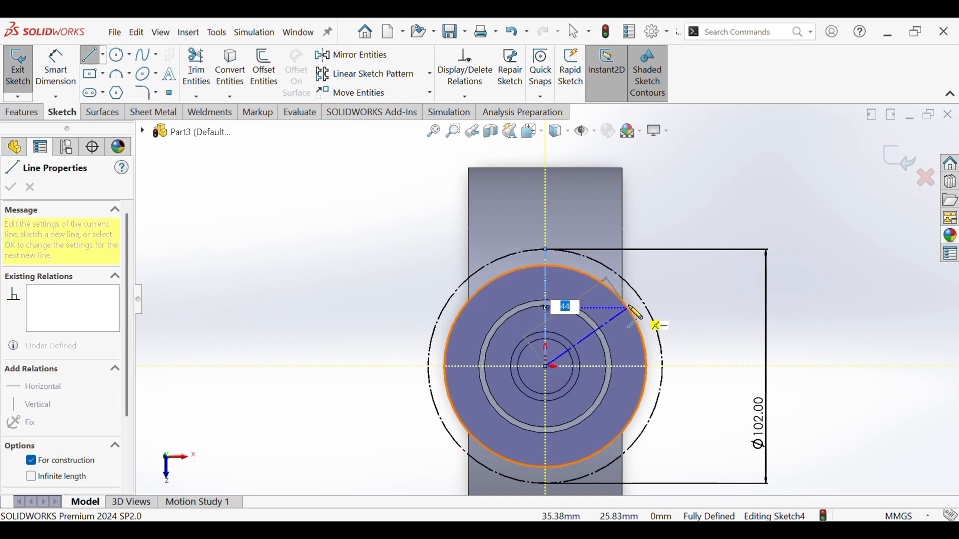
right_click(639, 298)
left_click(669, 307)
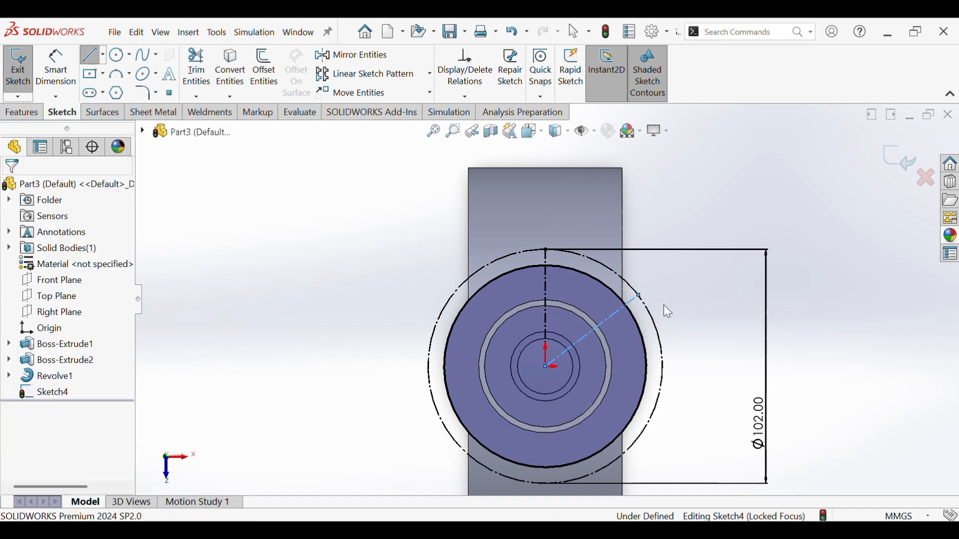
Dimension the angle between the vertical and slanted construction lines as 45°
left_click(56, 70)
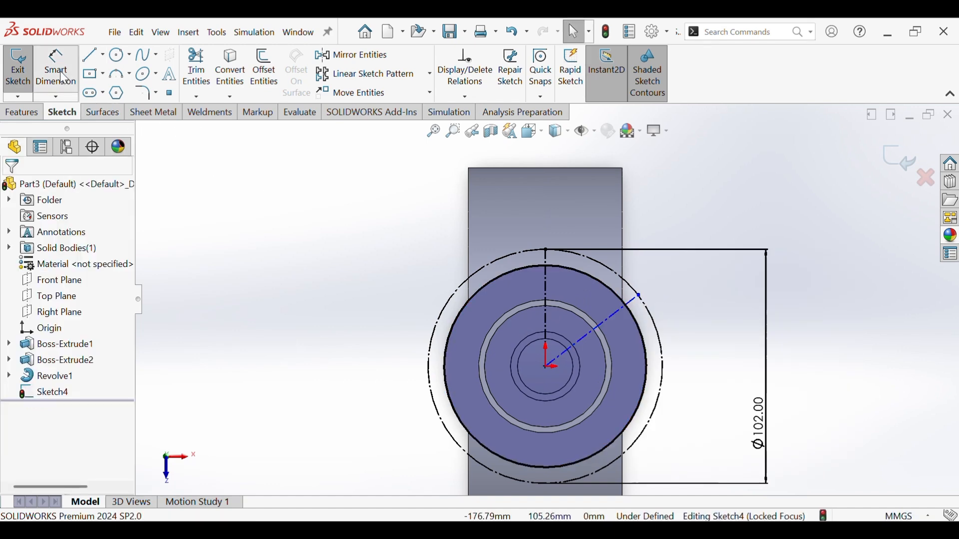
left_click(547, 284)
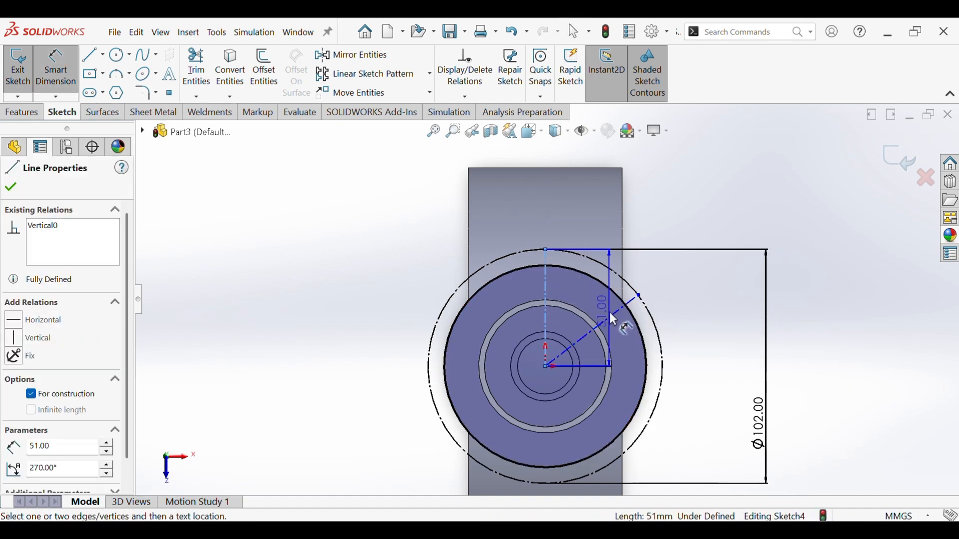
left_click(610, 315)
left_click(597, 299)
type("45")
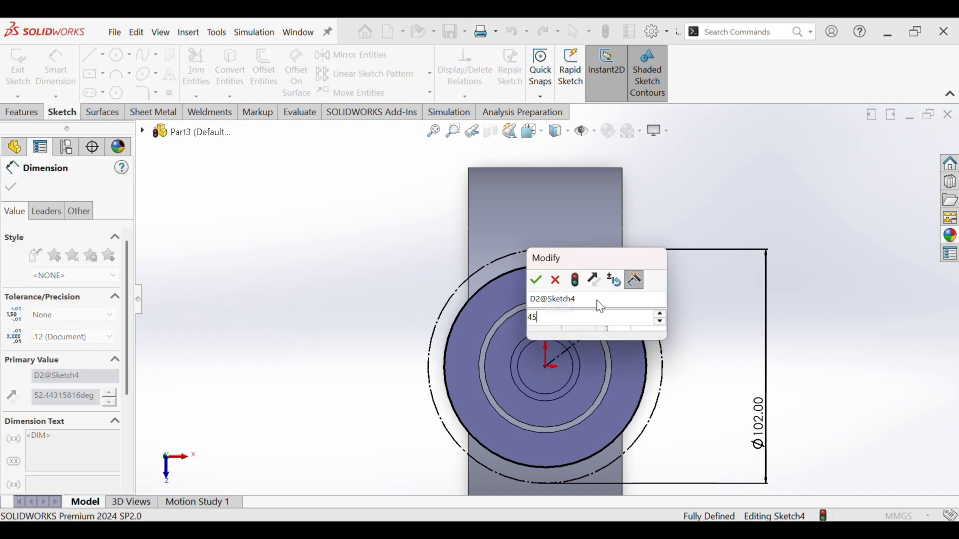
key("Return")
Sketch a circle about 8.6 mm in diameter centered on the slanted construction line's outer endpoint
scroll(607, 284, "down", 5)
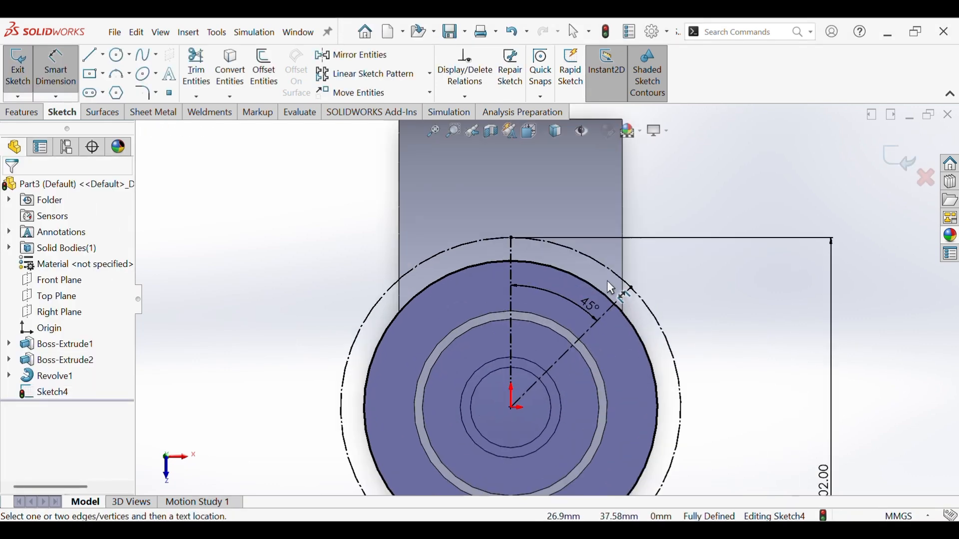
left_click(119, 54)
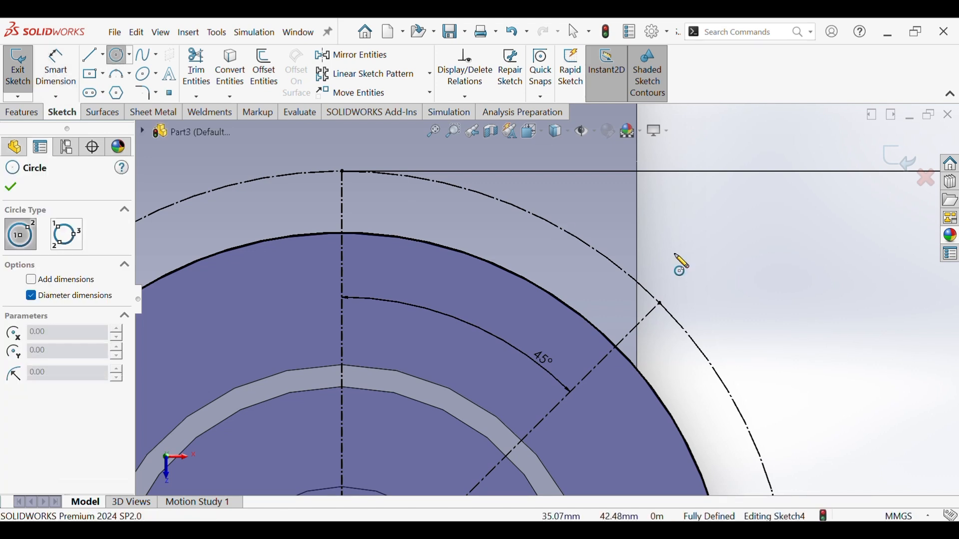
left_click(659, 303)
left_click(698, 304)
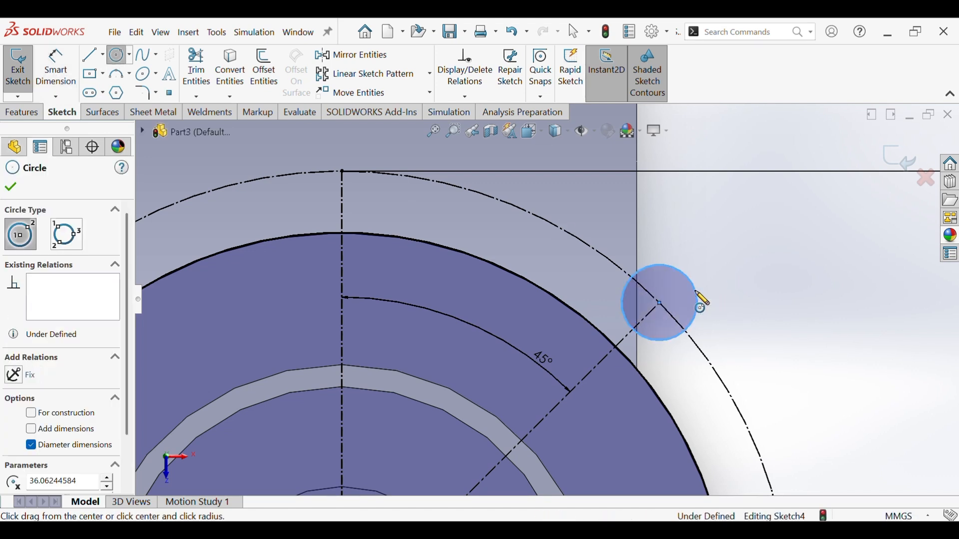
key("Escape")
Dimension the small circle's diameter as 16 mm
left_click(56, 67)
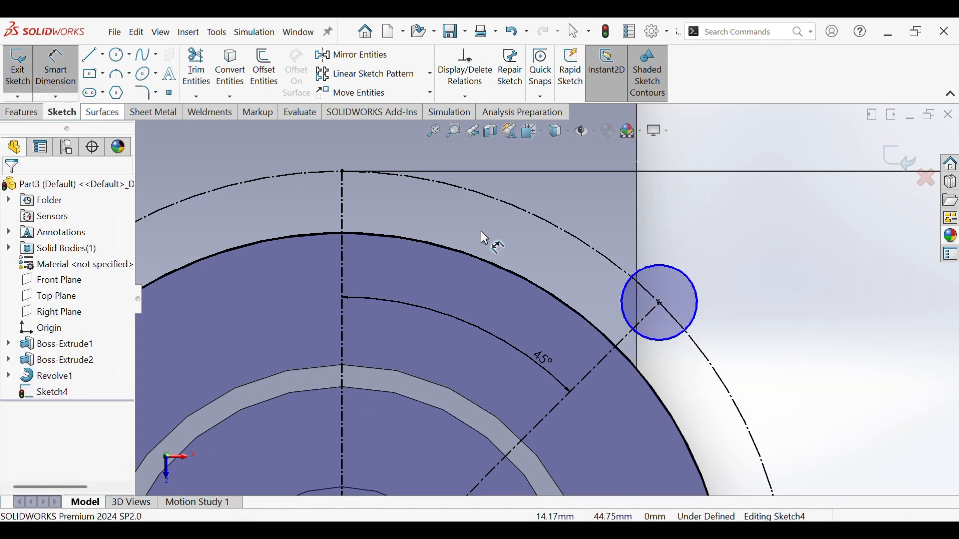
left_click(671, 344)
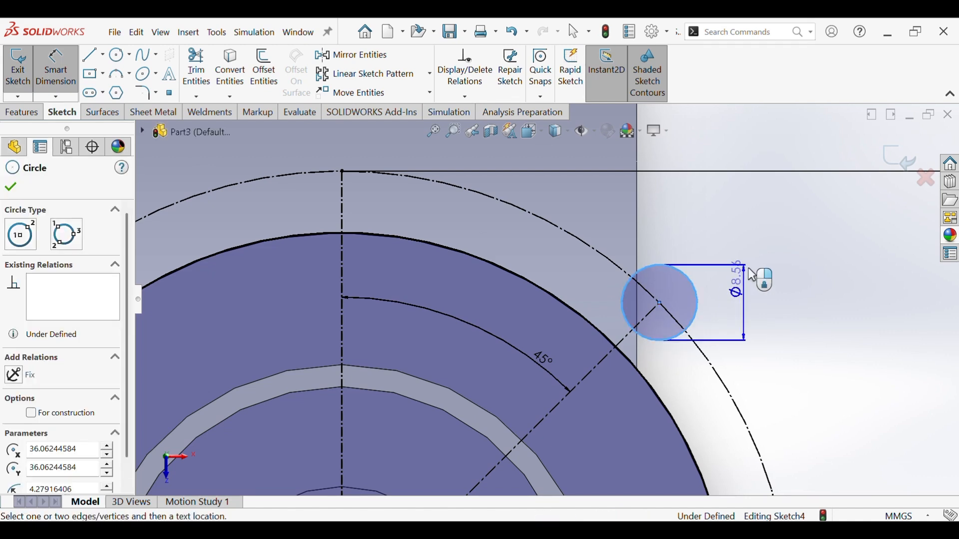
left_click(755, 272)
type("16")
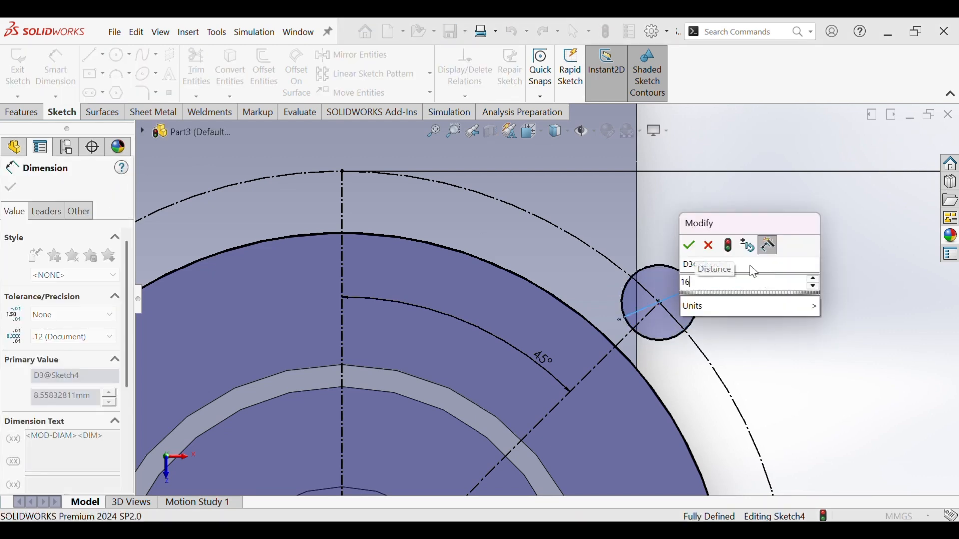
key("Return")
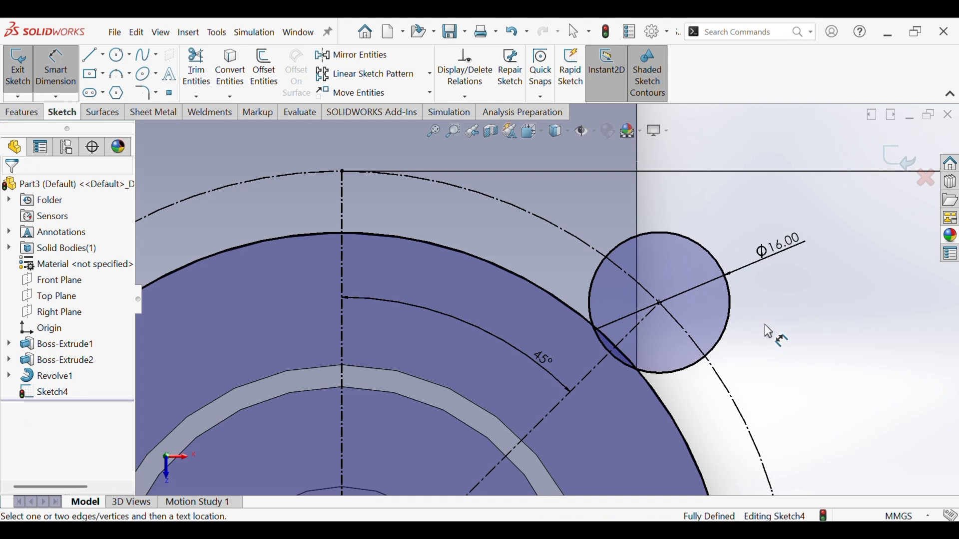
key("Escape")
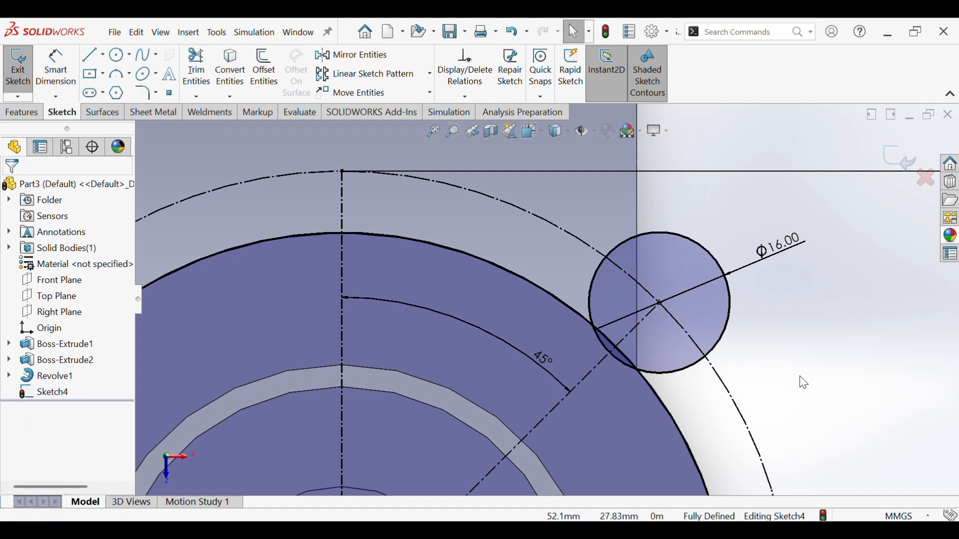
Draw a line about 7 mm long, tangent to the 16 mm circle's upper-left side, down to the flange's outer circle
left_click(88, 58)
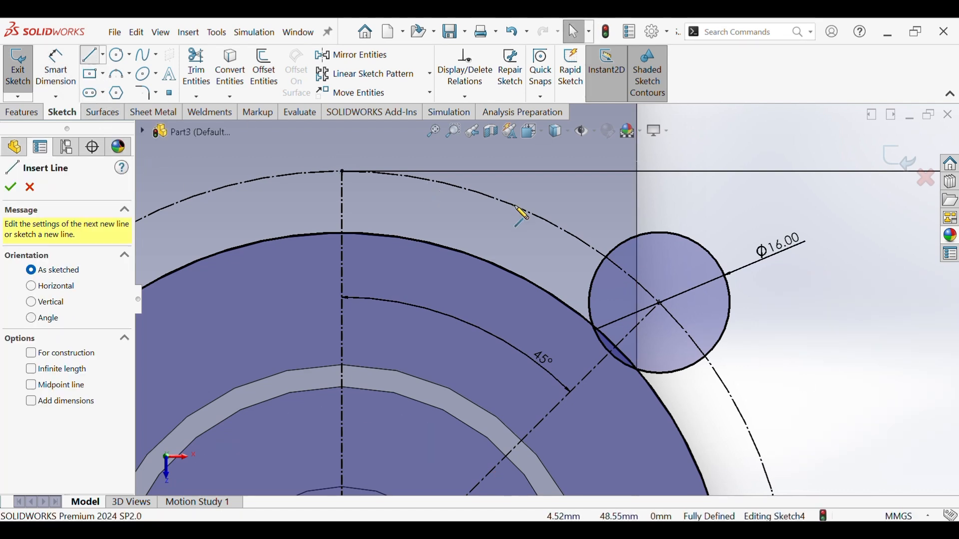
left_click(609, 277)
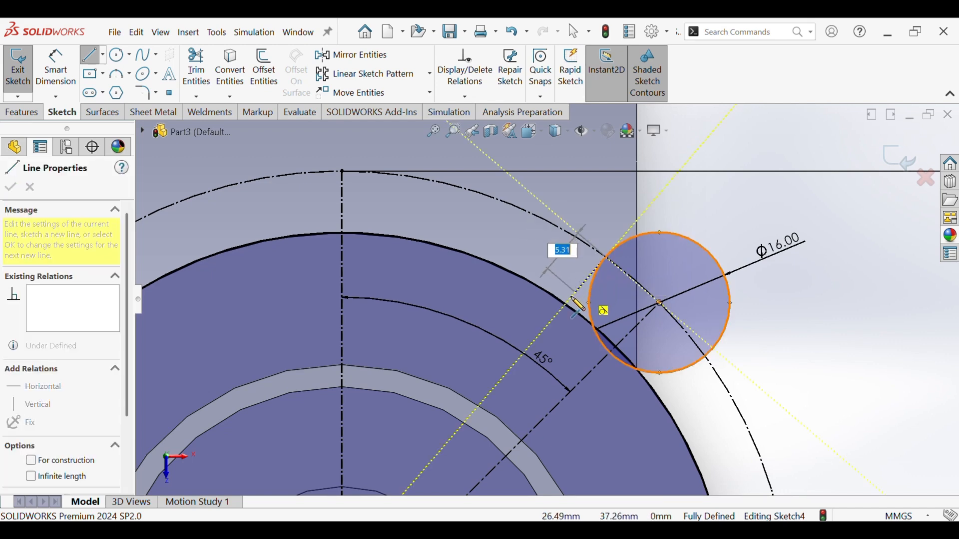
left_click(568, 304)
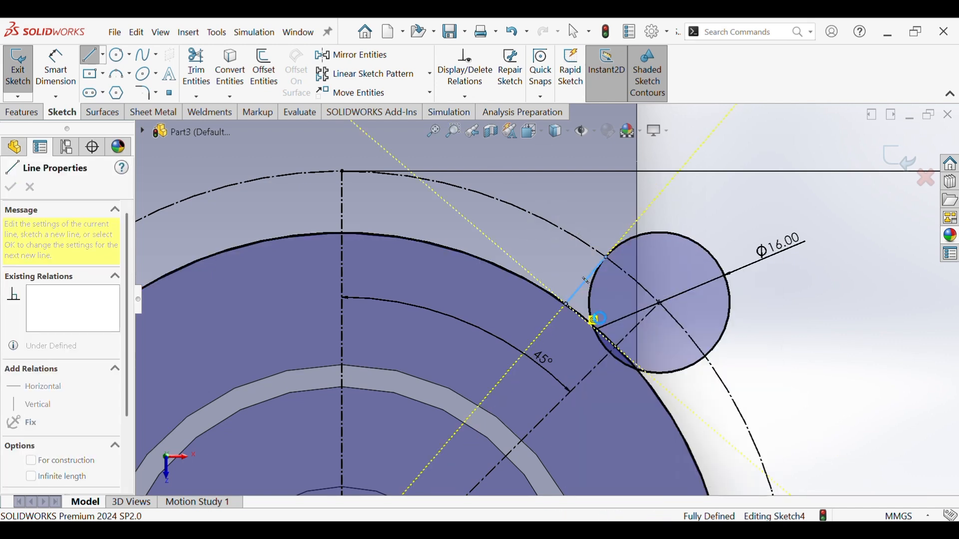
key("Escape")
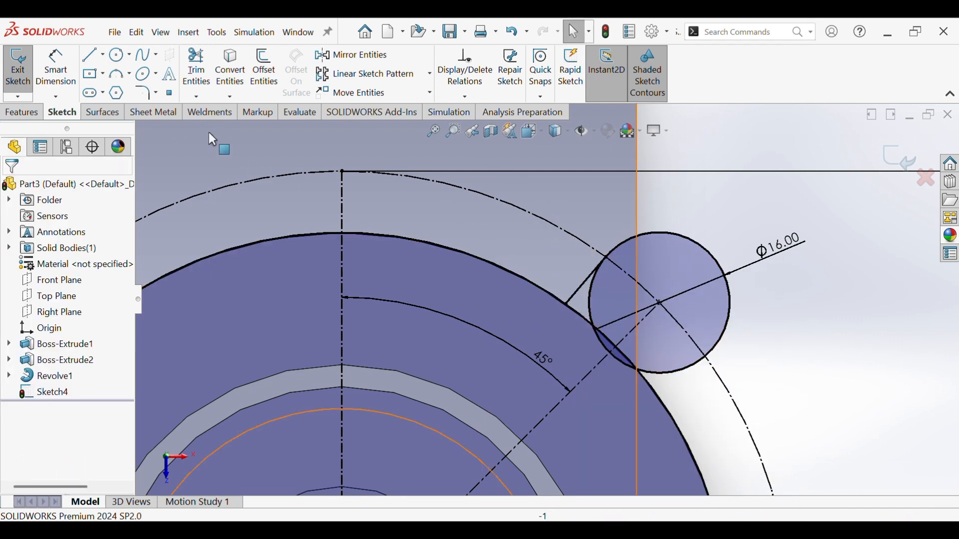
Mirror the short tangent line about the slanted construction line
left_click(341, 55)
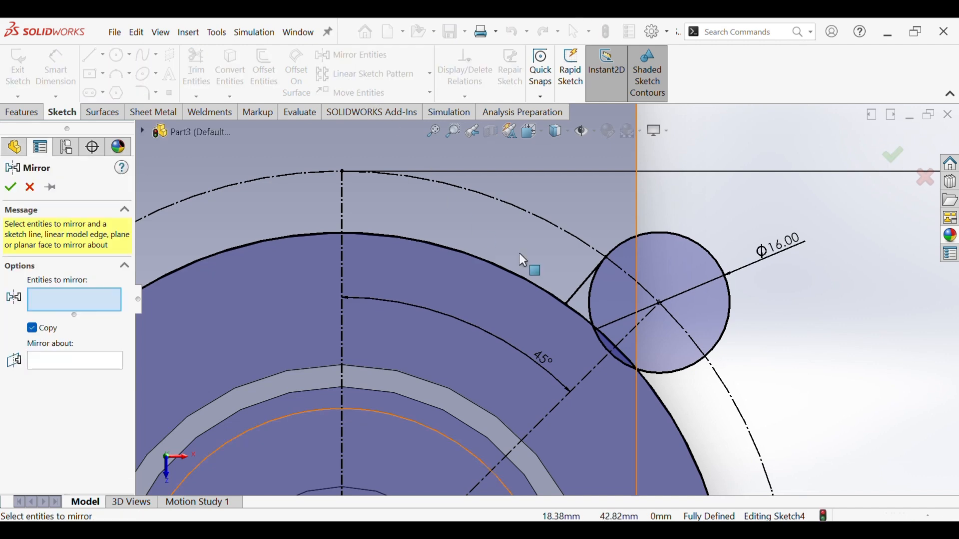
left_click(577, 295)
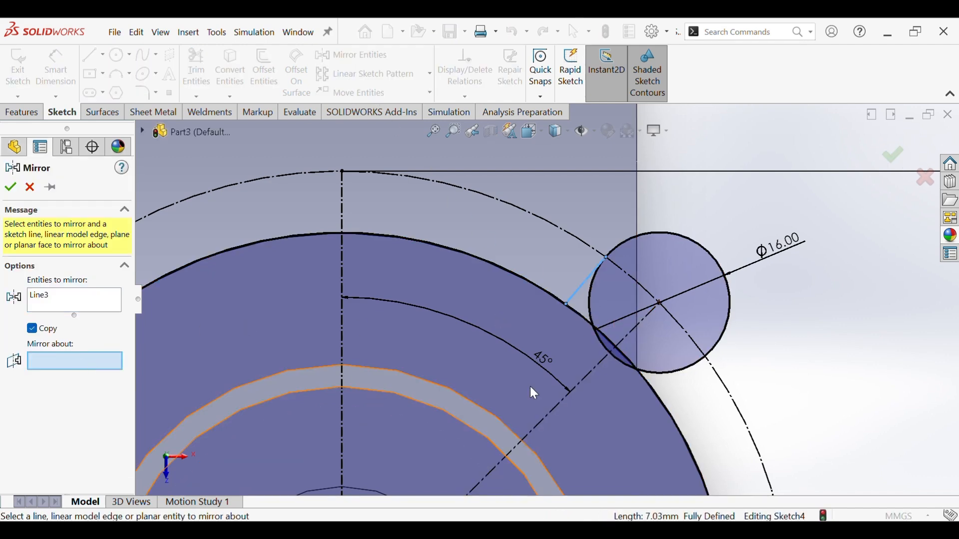
left_click(589, 379)
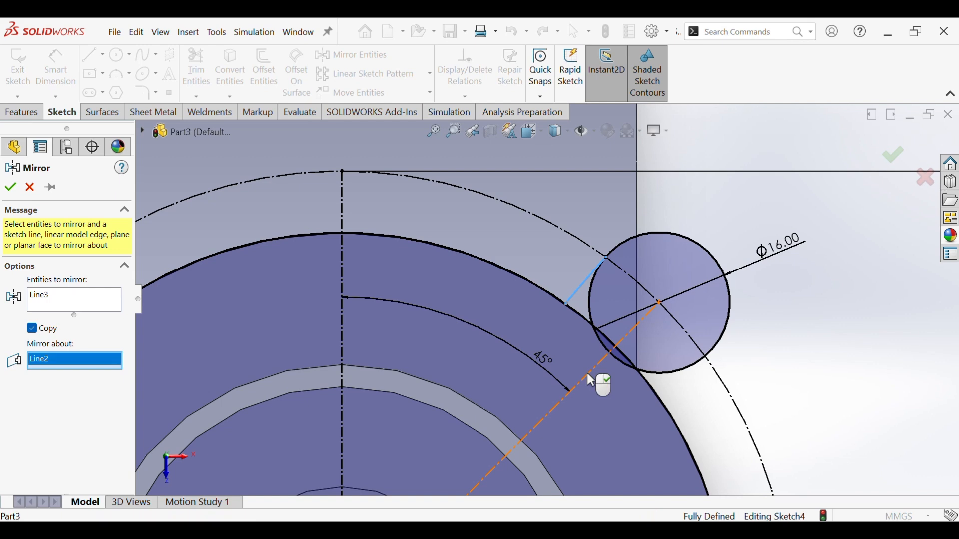
left_click(10, 187)
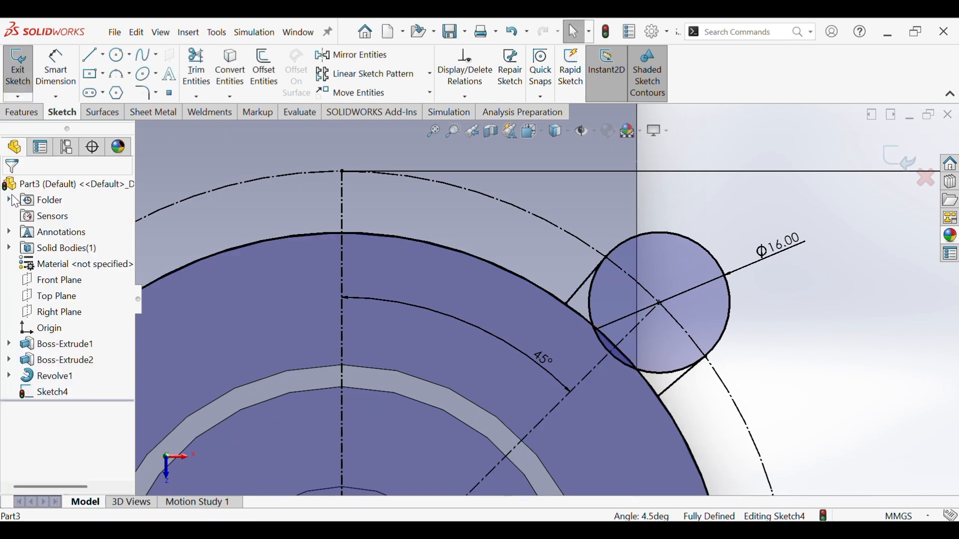
Trim away the inner portion of the 16 mm circle between the two short side lines
left_click(213, 83)
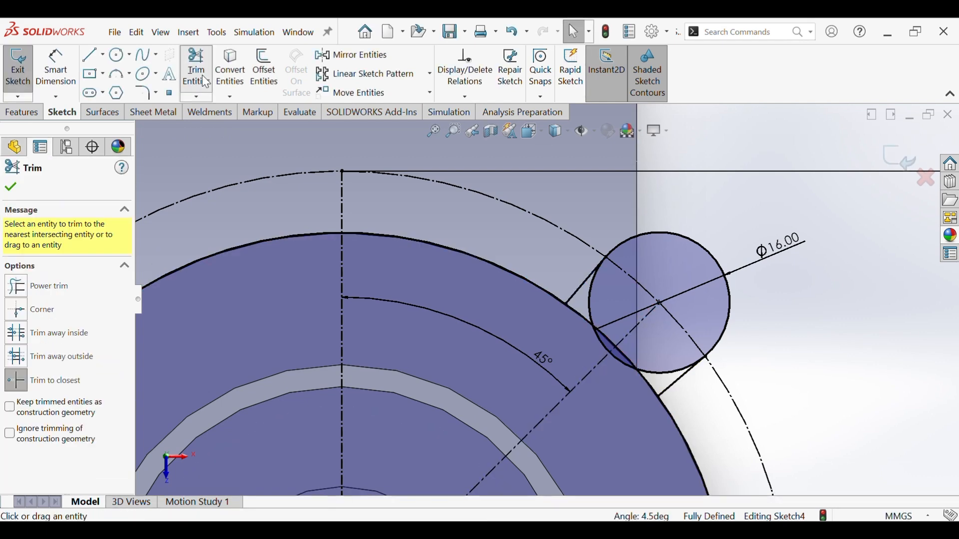
left_click(609, 353)
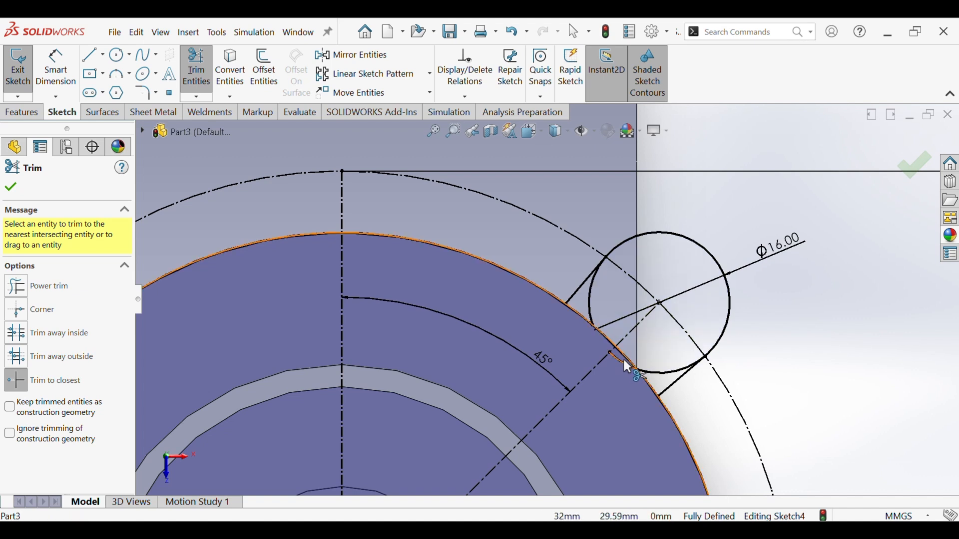
left_click(651, 375)
left_click(598, 324)
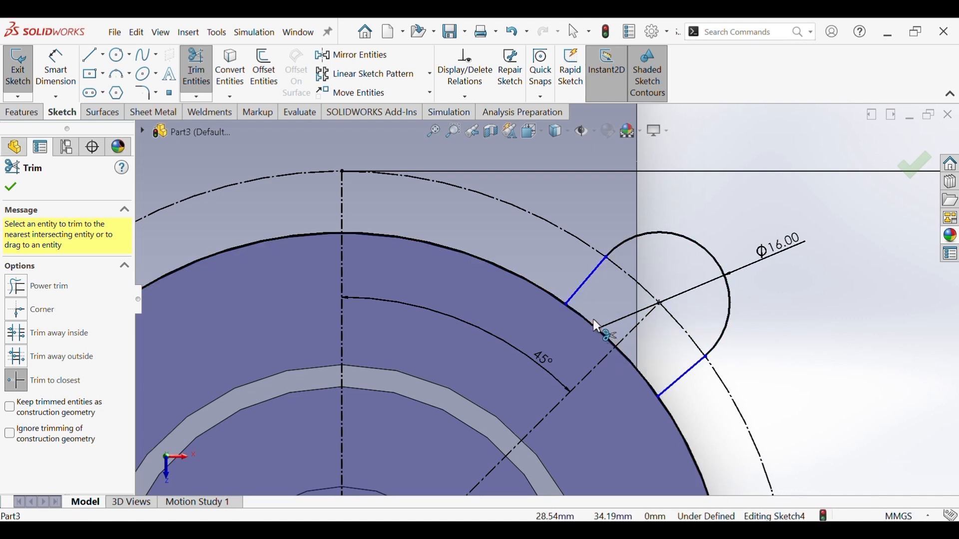
right_click(598, 327)
left_click(630, 364)
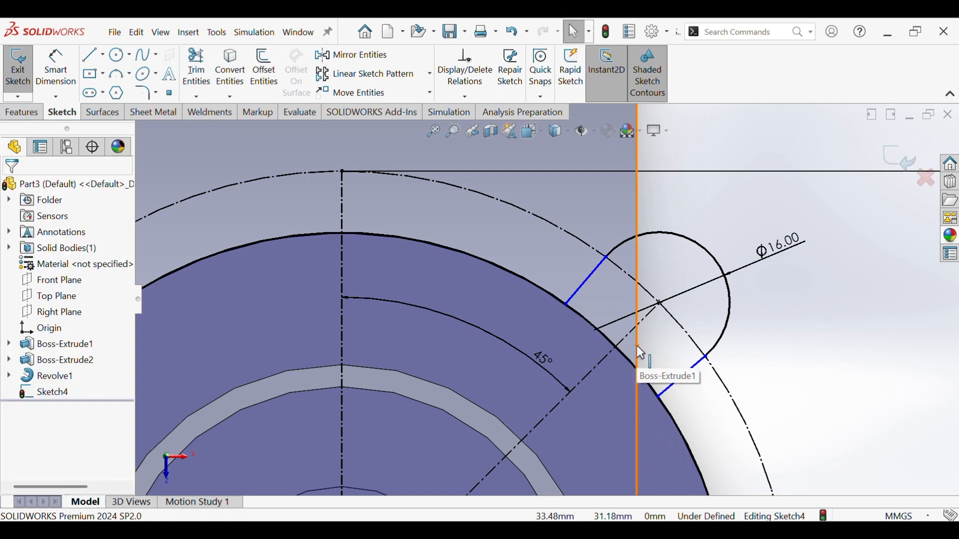
Make the upper short side line parallel to the slanted construction line
left_click(582, 288)
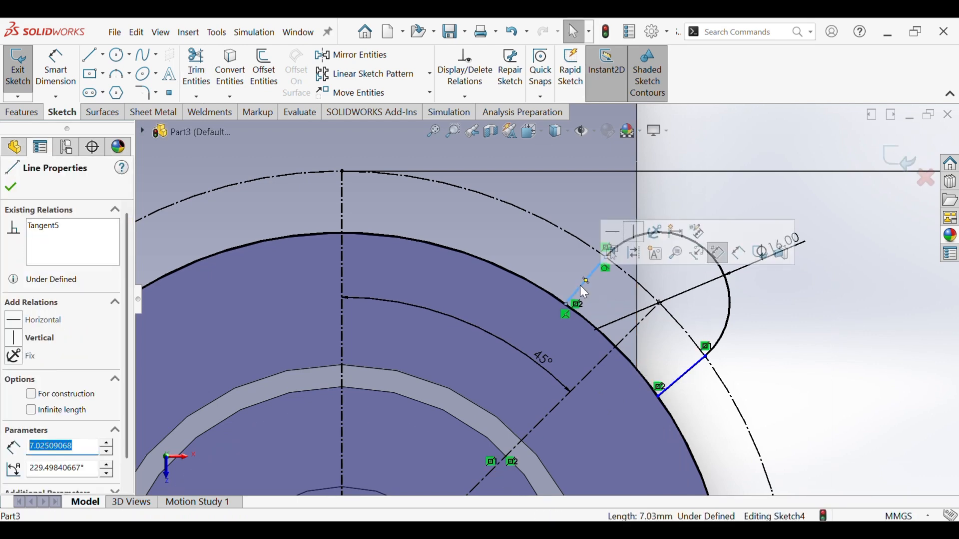
left_click(622, 340, "ctrl")
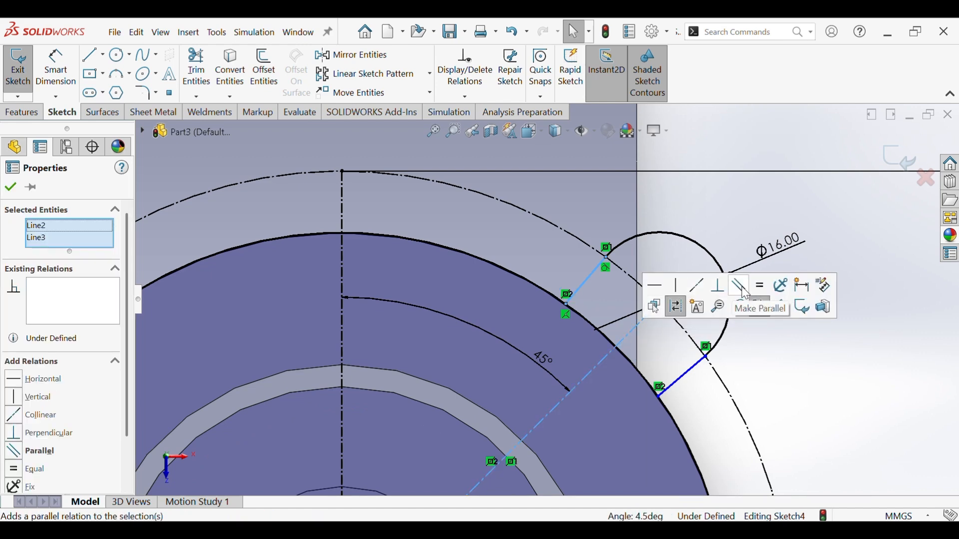
left_click(676, 306)
left_click(791, 359)
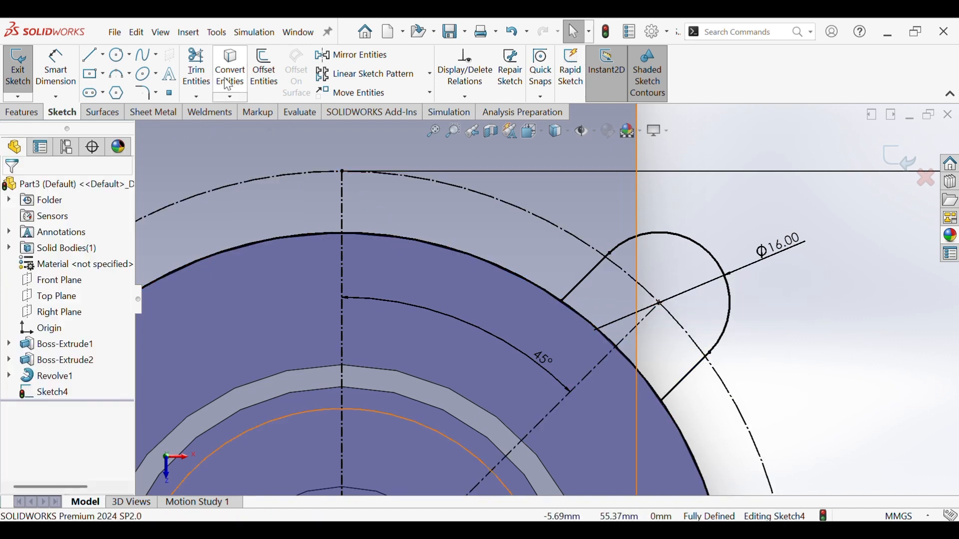
Sketch a circle concentric with the lug's rounded end and set its diameter to 8.7 mm
left_click(120, 55)
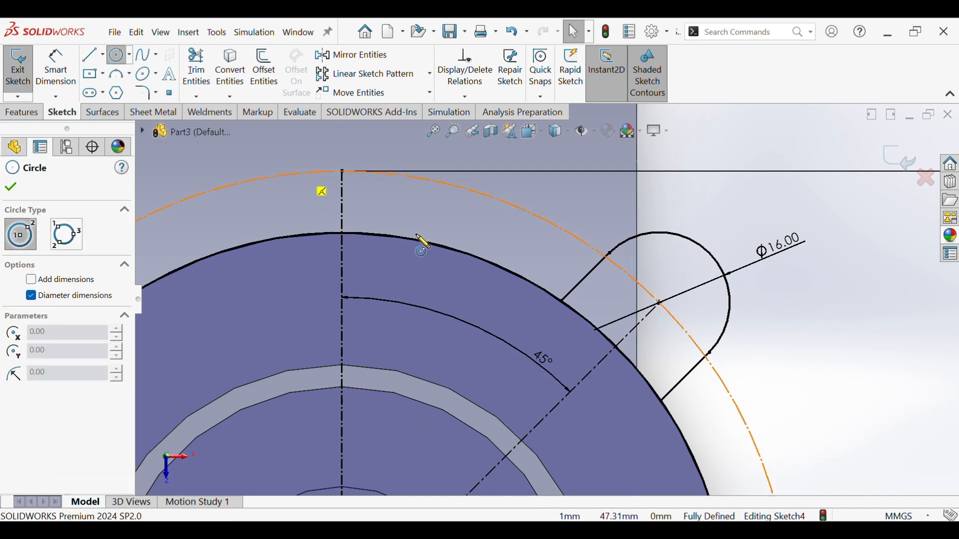
left_click(659, 303)
left_click(694, 279)
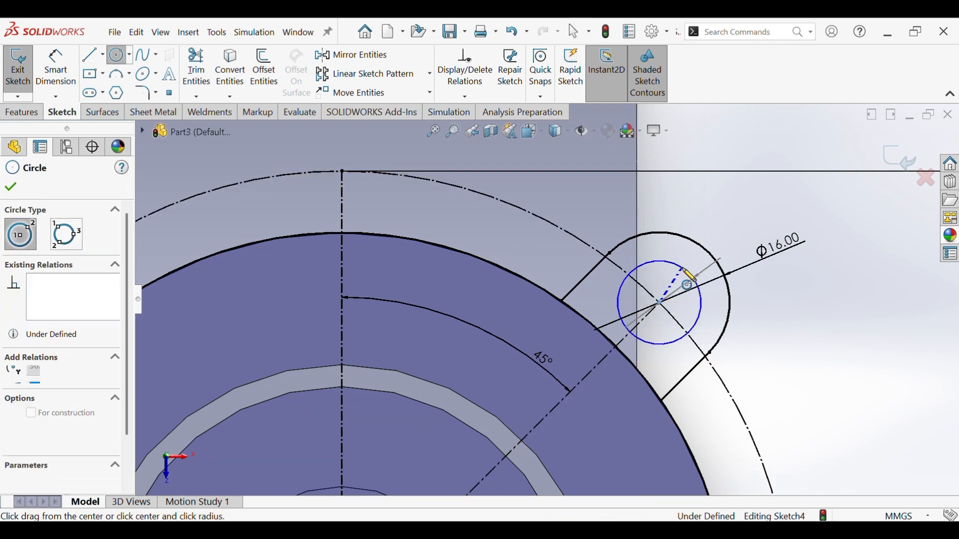
left_click(55, 68)
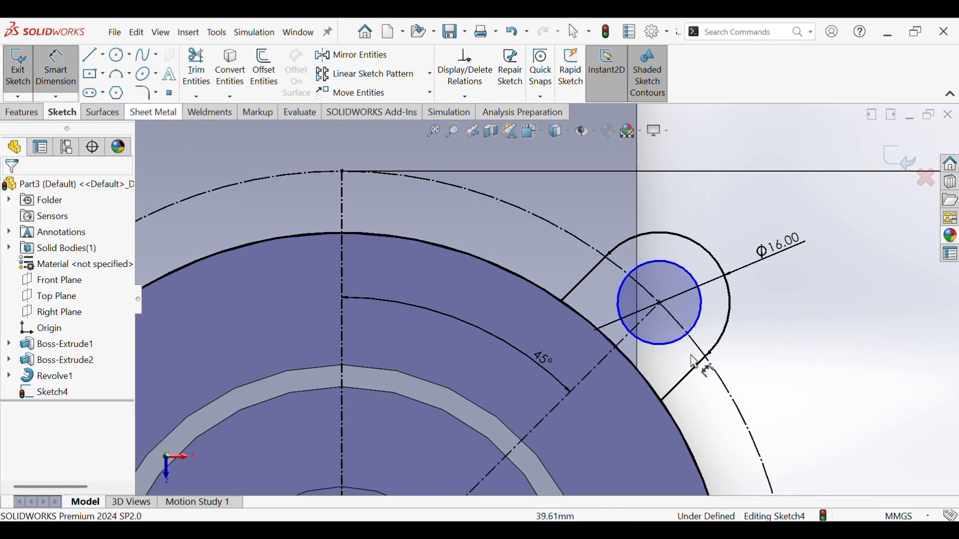
left_click(690, 334)
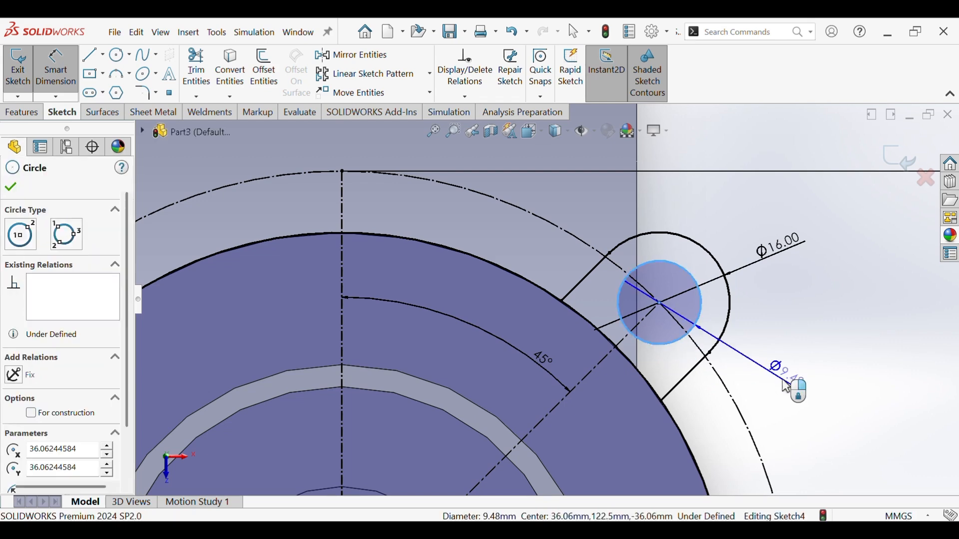
left_click(787, 387)
type("8.7")
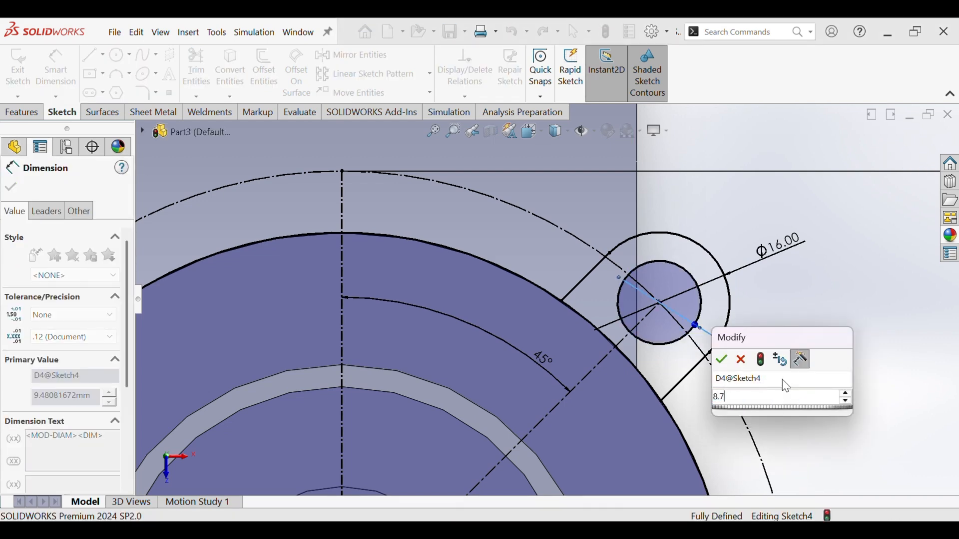
key("Return")
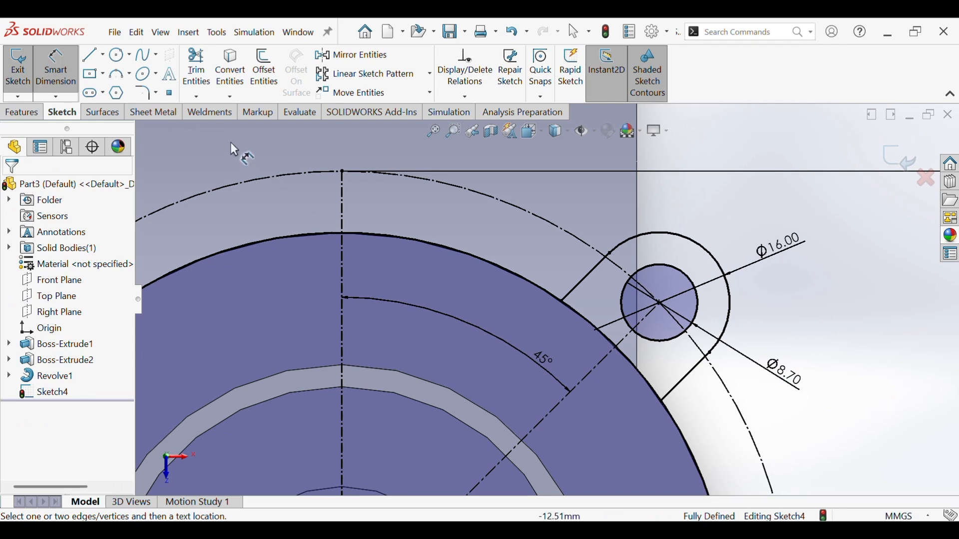
Trim the flange's converted outer circle down to the arc that closes the lug profile
left_click(196, 69)
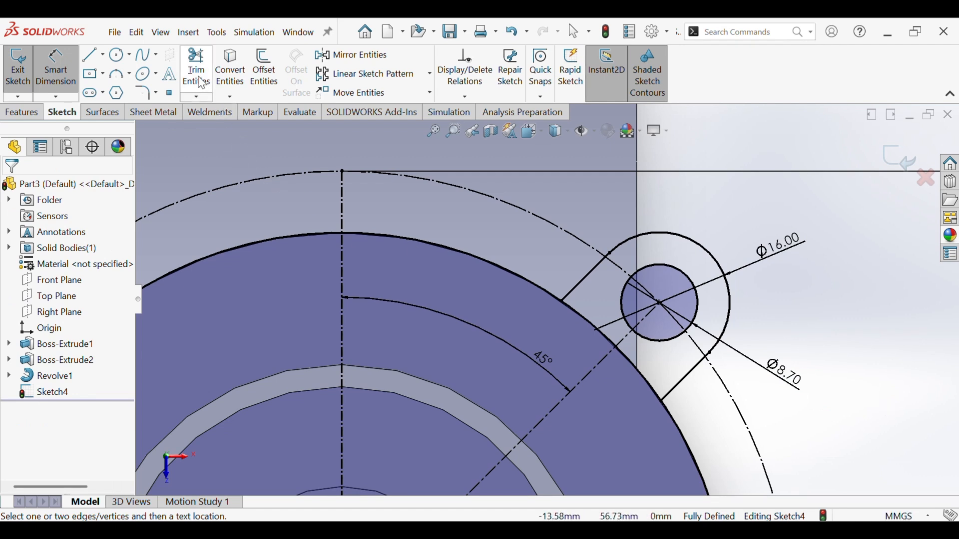
left_click(261, 241)
left_click(536, 287)
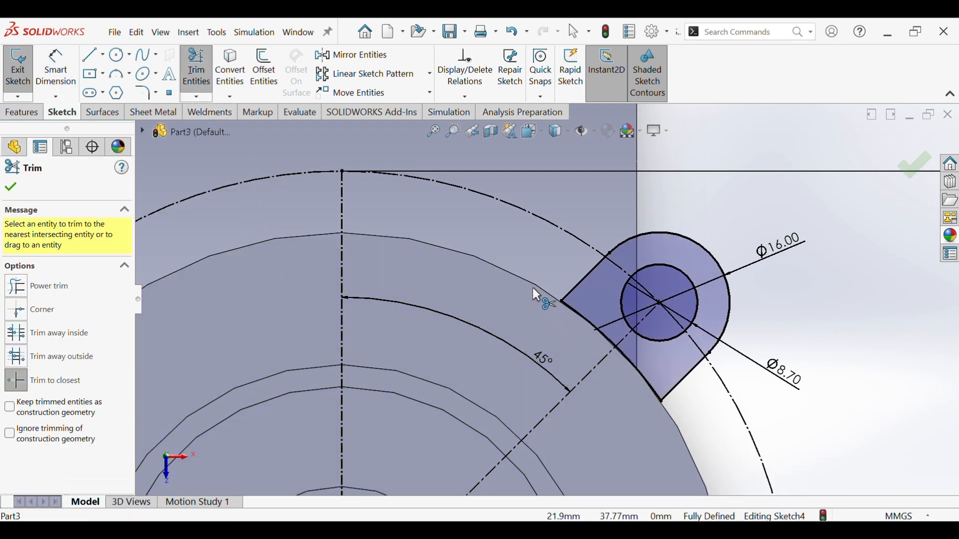
left_click(14, 187)
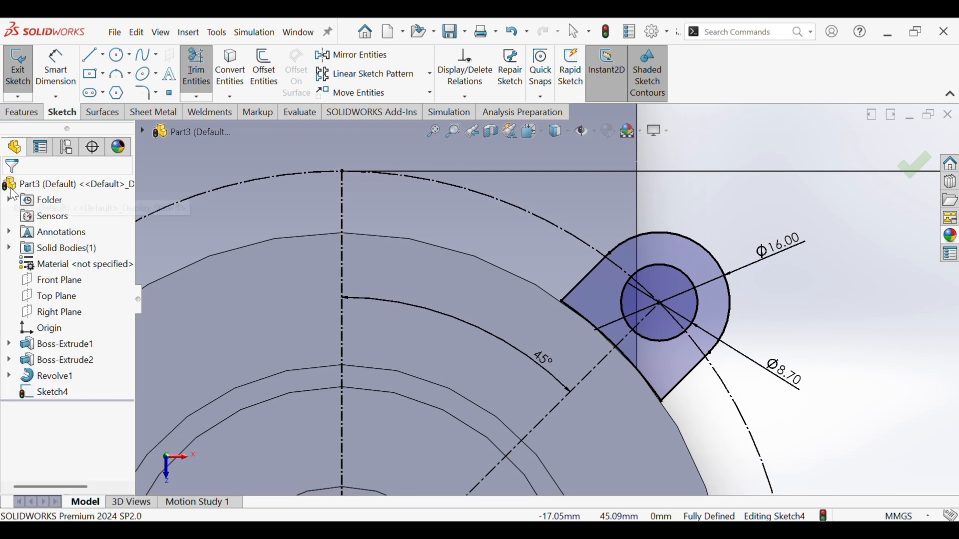
Start a circular sketch pattern and set the sketch origin as its centre point
left_click(429, 74)
left_click(413, 112)
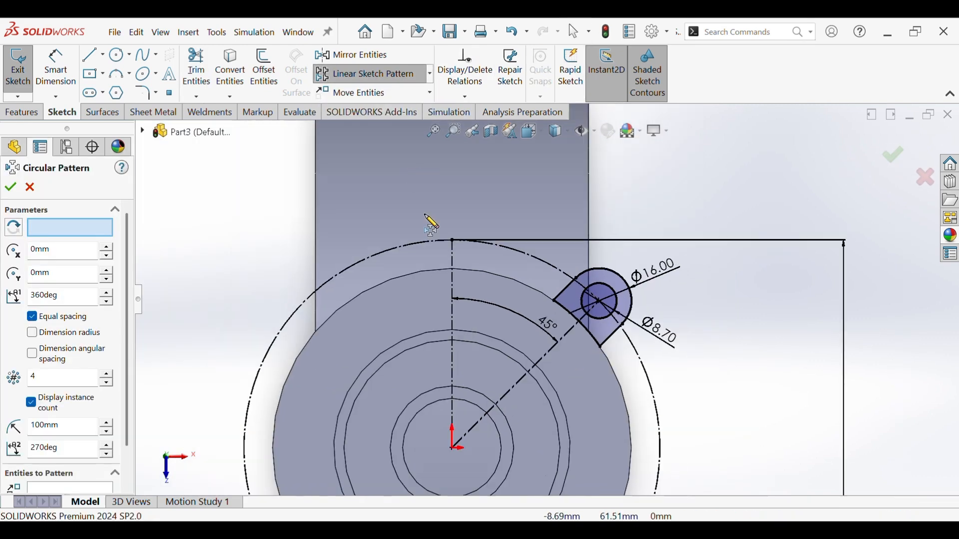
left_click(71, 232)
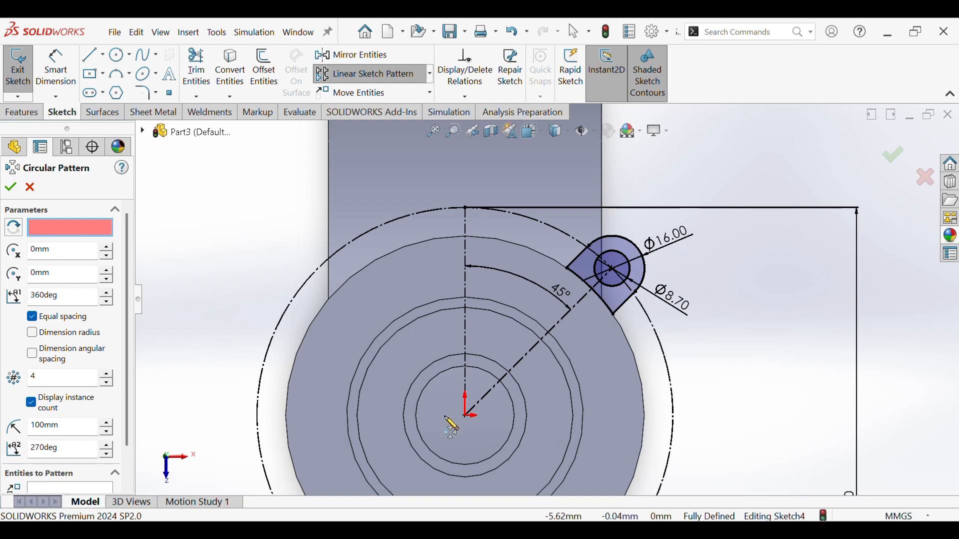
left_click(470, 425)
middle_click_drag(376, 416, 374, 340, "ctrl")
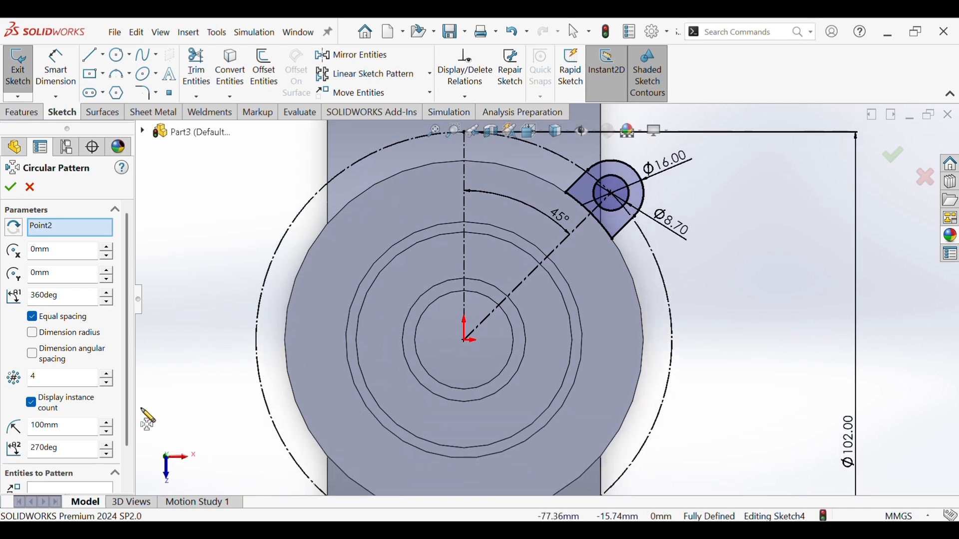
Pattern the lug's side lines, arcs and 8.7 mm hole circle into four equally spaced instances over 360°
left_click(103, 485)
scroll(131, 447, "down", 2)
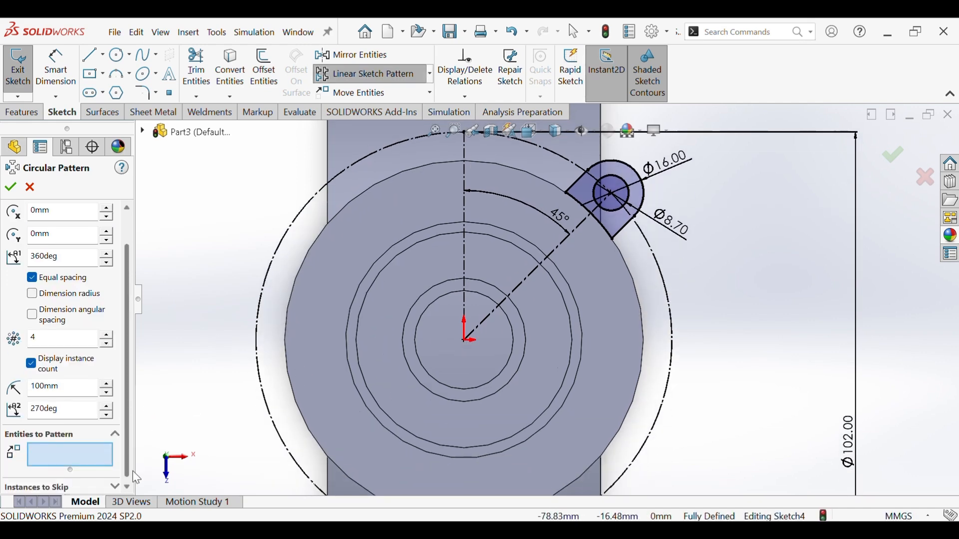
left_click(622, 232)
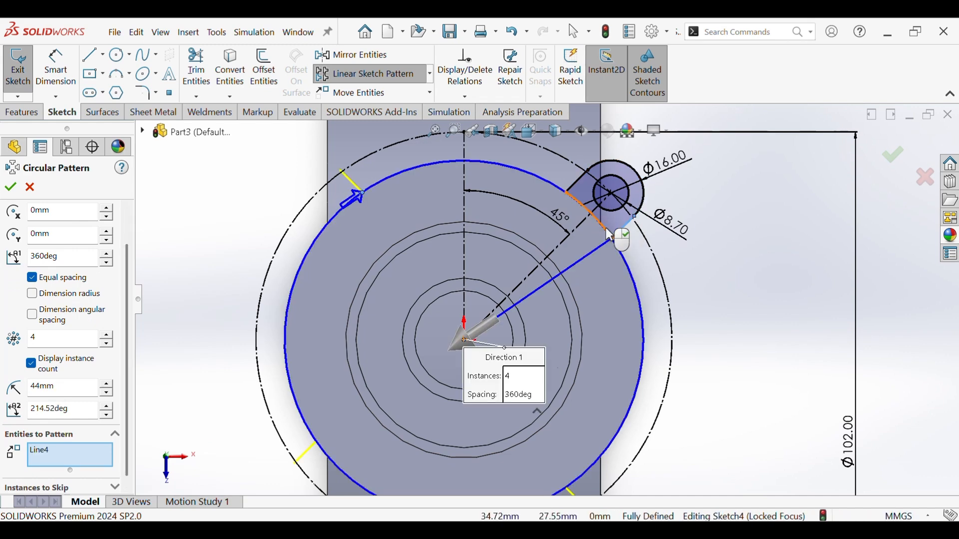
left_click(589, 211)
left_click(578, 191)
left_click(610, 181)
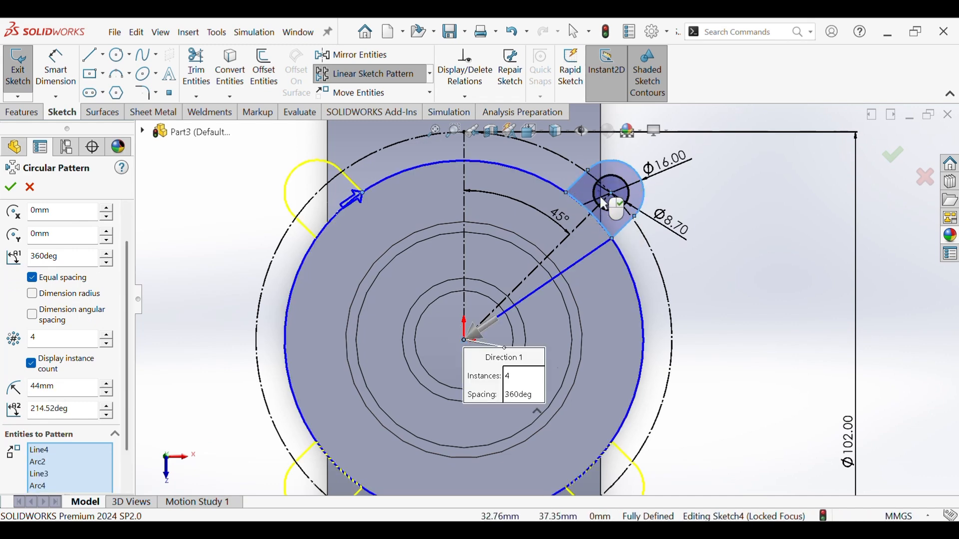
left_click(609, 214)
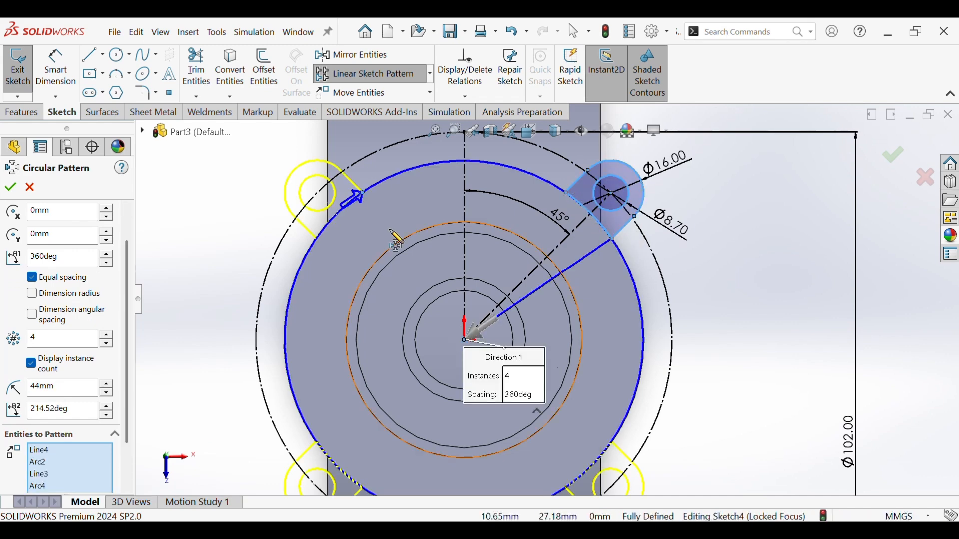
left_click(10, 188)
key("f")
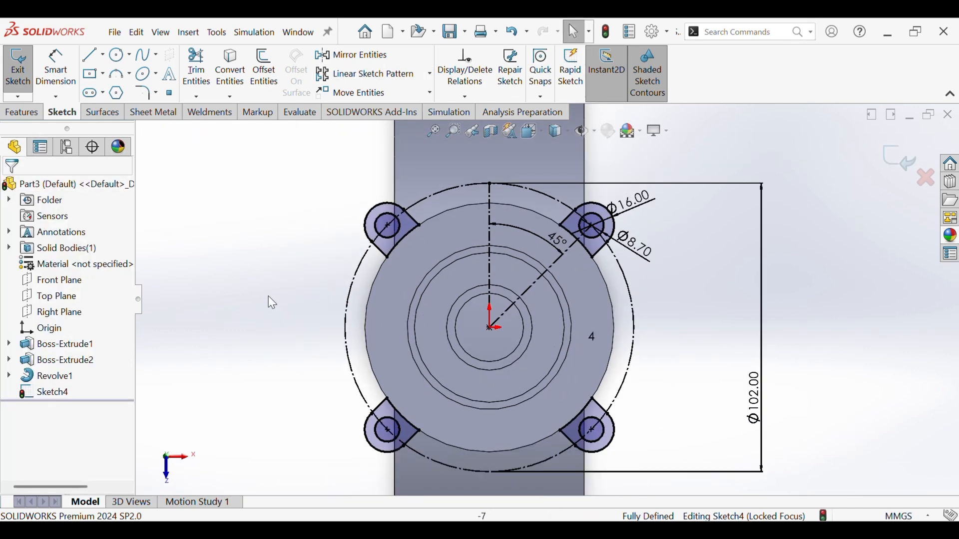
Extrude the four lug profiles as a blind boss 10 mm deep, reversed so it runs downward along the flange
left_click(24, 114)
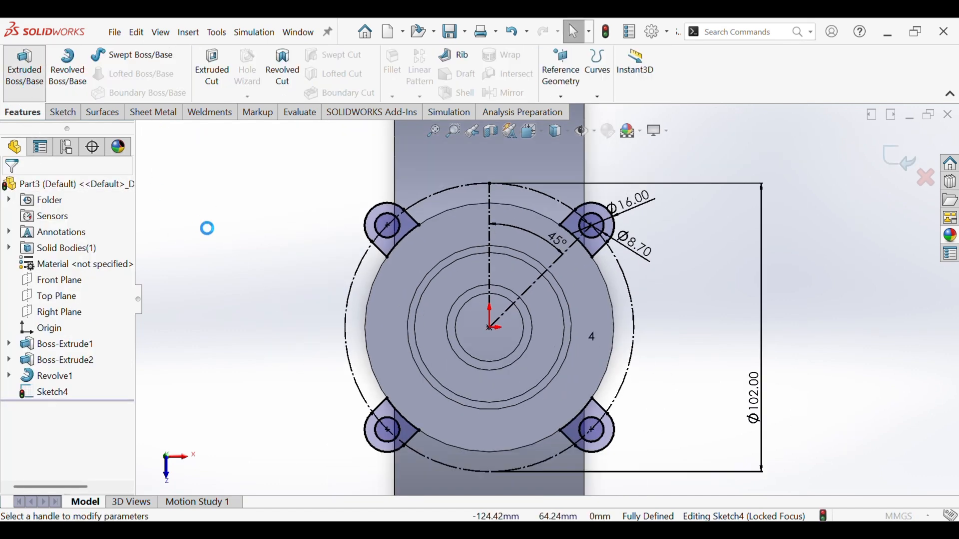
left_click(54, 268)
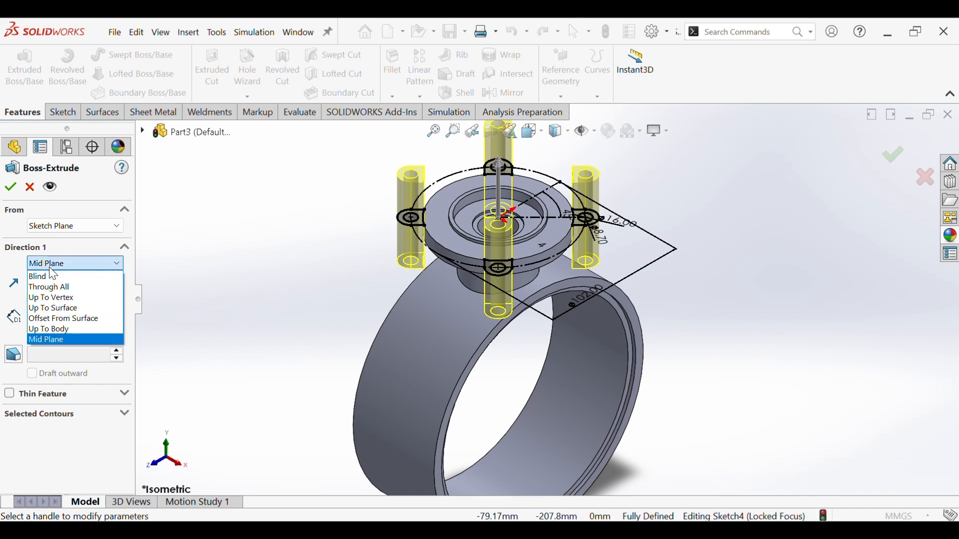
left_click(54, 276)
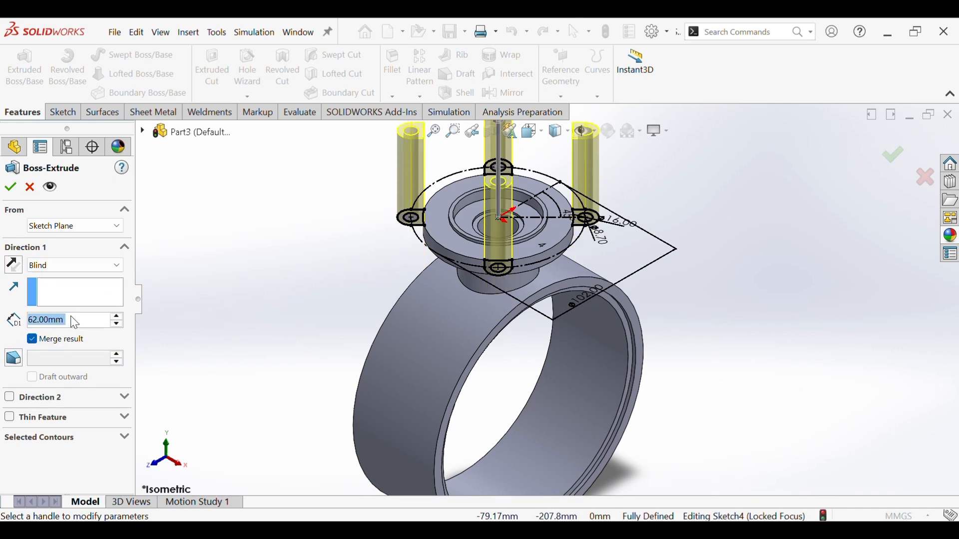
type("10")
key("Return")
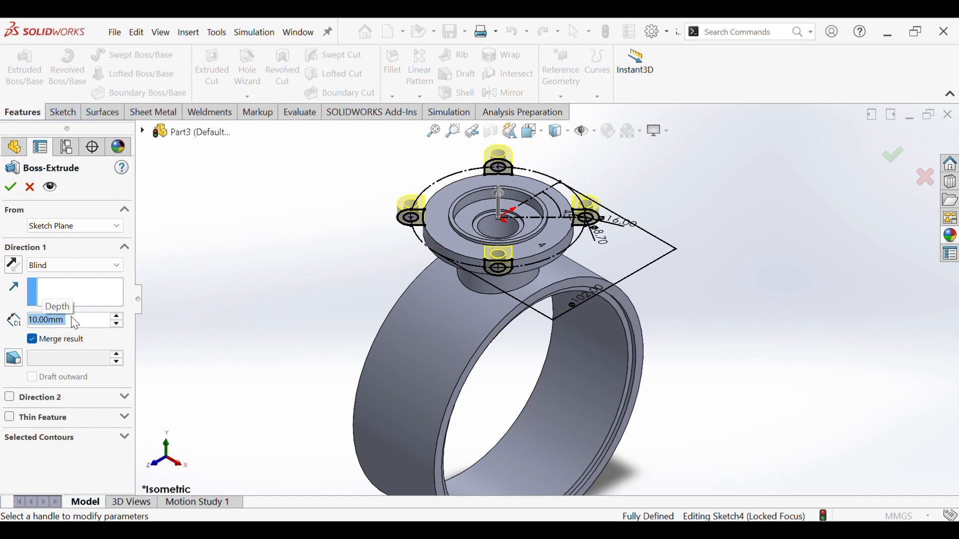
left_click(15, 269)
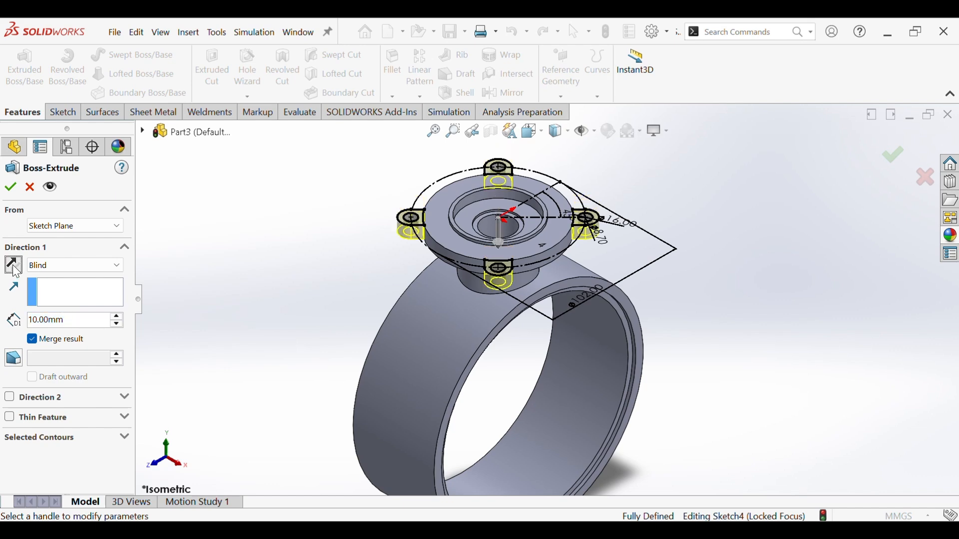
left_click(11, 189)
left_click(270, 269)
Start a new sketch on the flange's top face
middle_click_drag(314, 283, 514, 298)
key("ctrl+5")
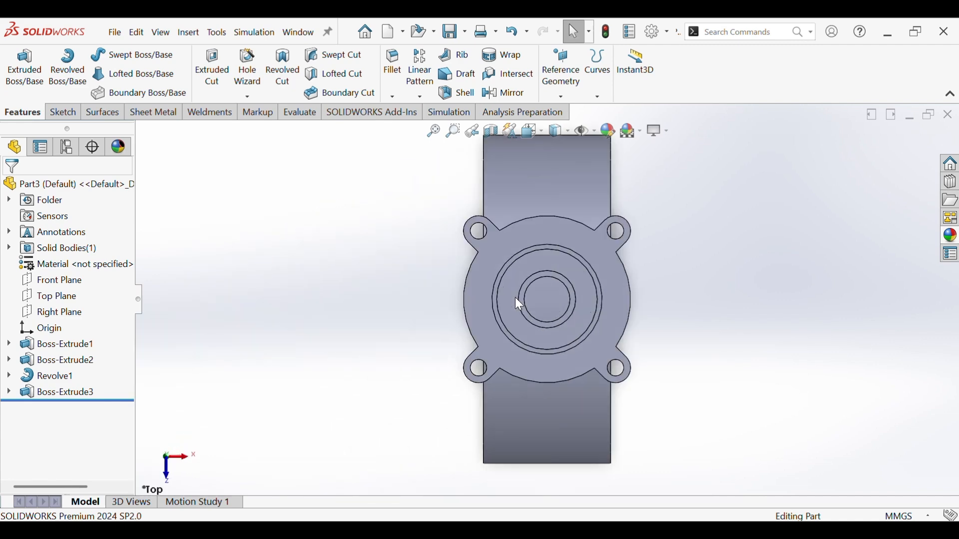
key("ctrl+7")
scroll(566, 221, "down", 2)
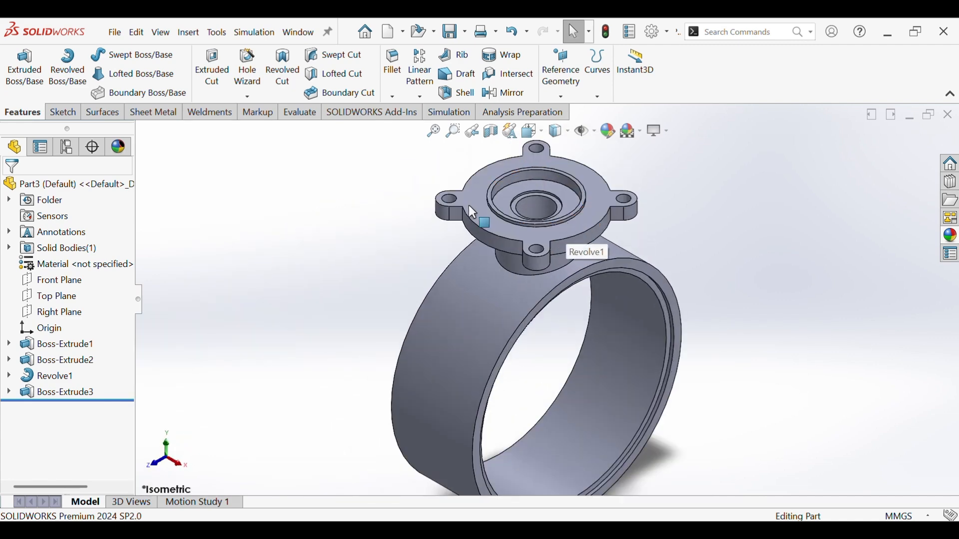
middle_click_drag(480, 200, 481, 239, "ctrl")
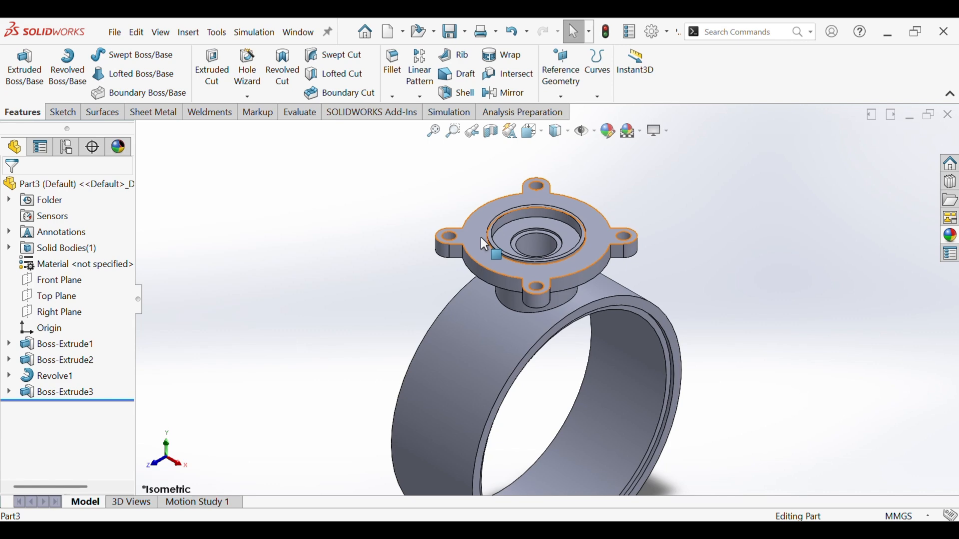
left_click(481, 239)
left_click(527, 209)
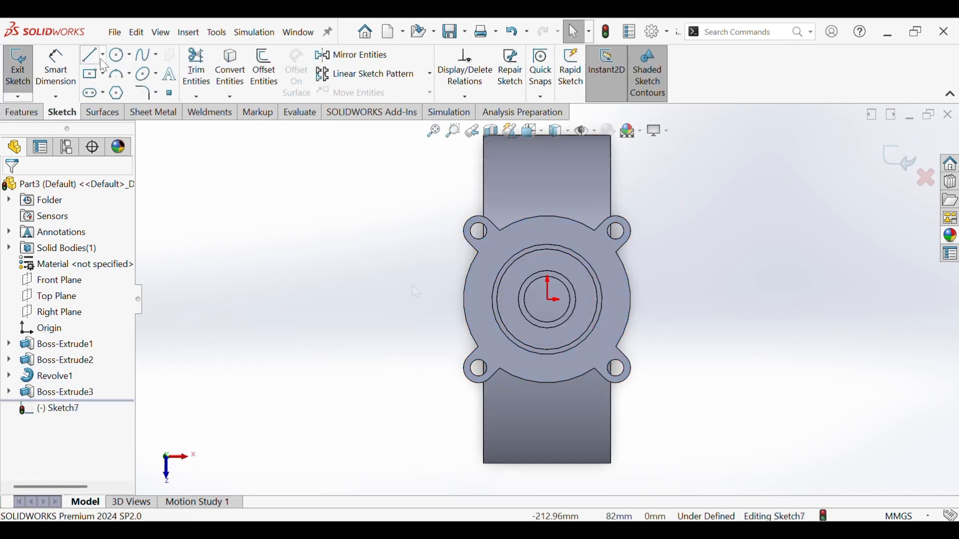
Draw a centerline from the origin to the centre of the lower-left lug hole
left_click(103, 55)
left_click(124, 92)
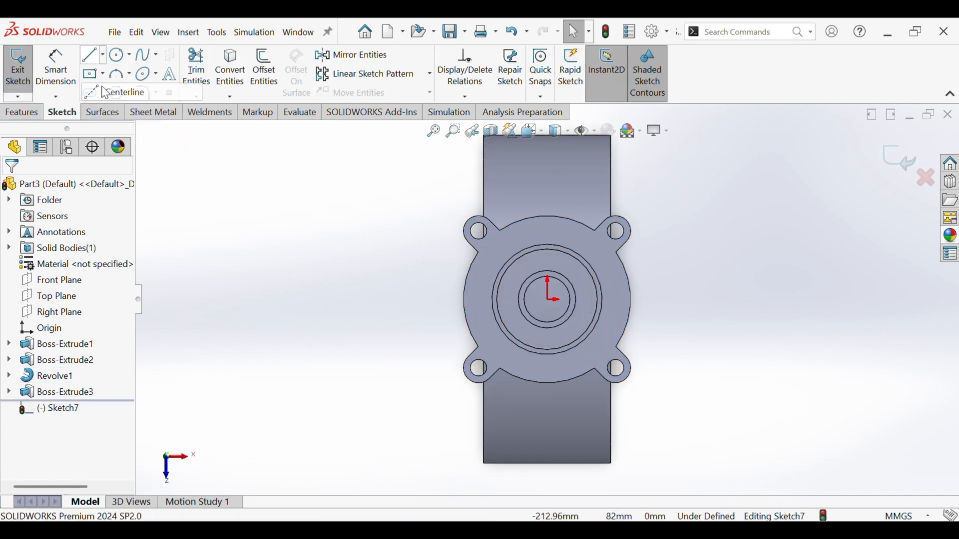
left_click(547, 300)
left_click(480, 368)
right_click(483, 369)
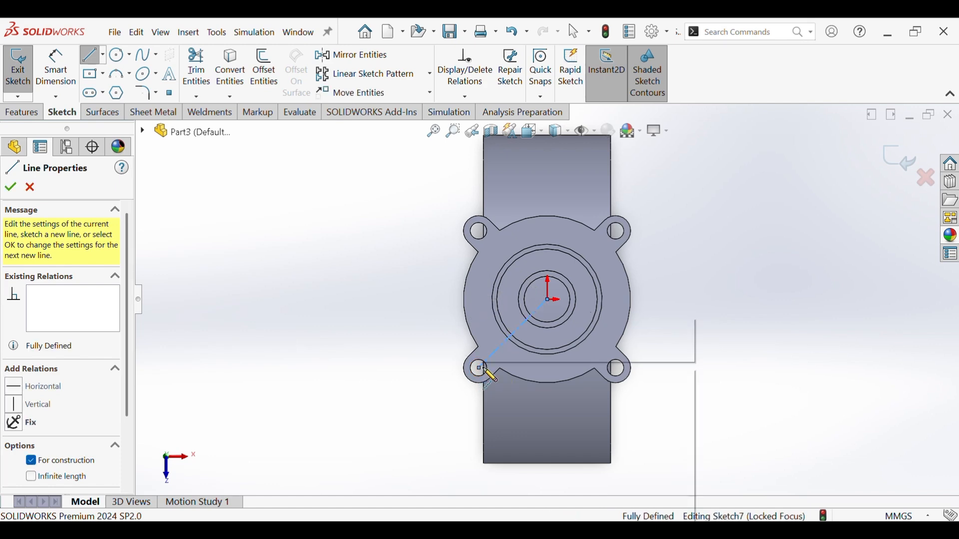
left_click(507, 375)
Sketch a center rectangle about 5 mm square on the slanted centerline near the lower-left lug, with one corner on the line
scroll(514, 365, "down", 5)
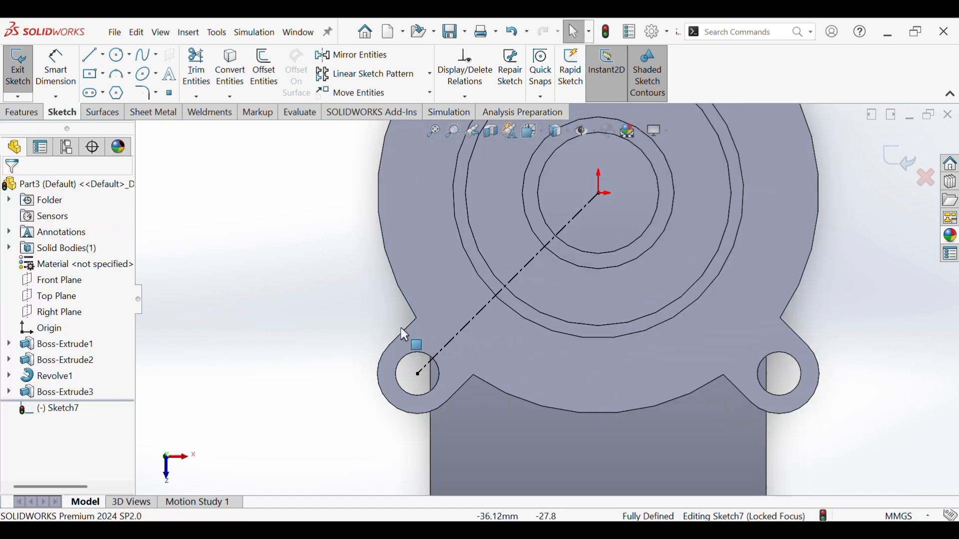
left_click(91, 76)
left_click(461, 331)
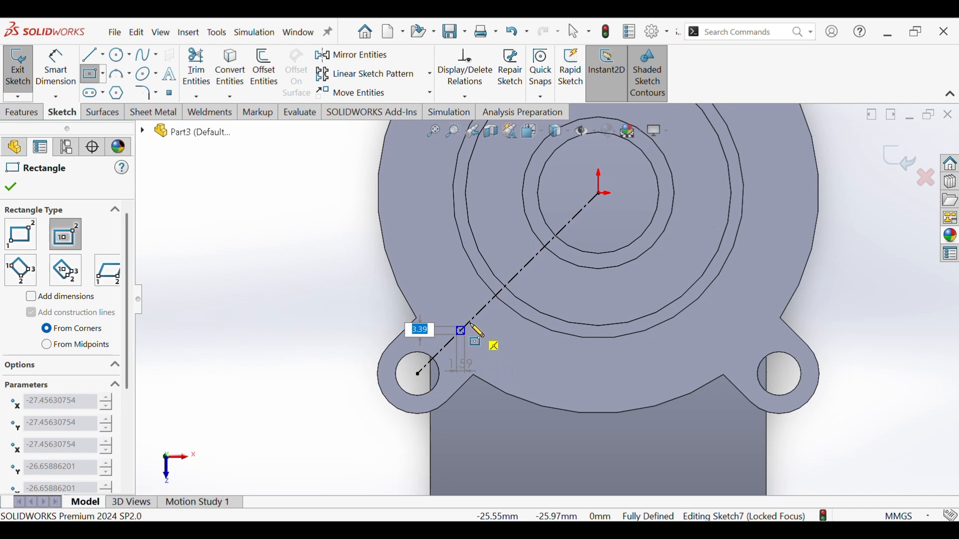
left_click(473, 318)
right_click(473, 318)
left_click(502, 324)
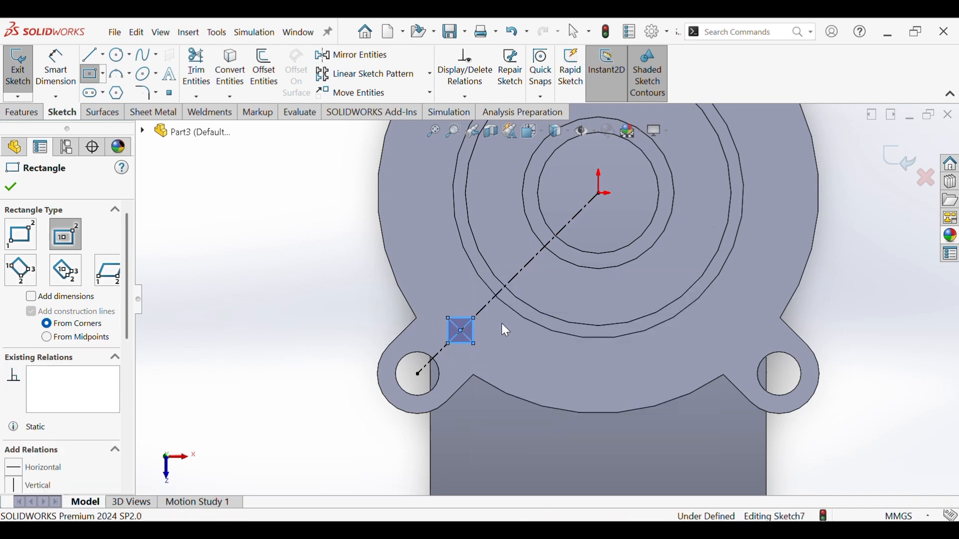
Make the small rectangle's upper and left sides equal in length
left_click(457, 318)
left_click(447, 330, "ctrl")
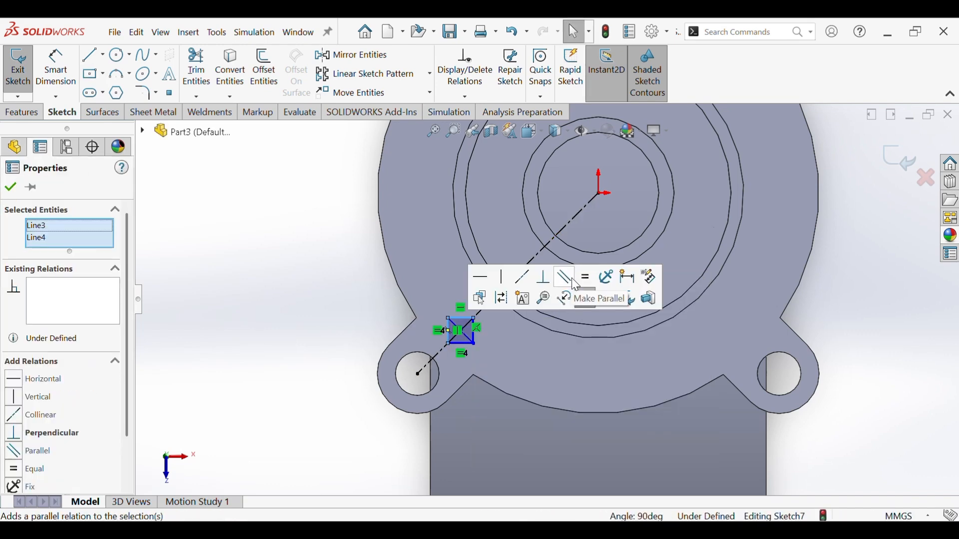
left_click(574, 281)
left_click(241, 270)
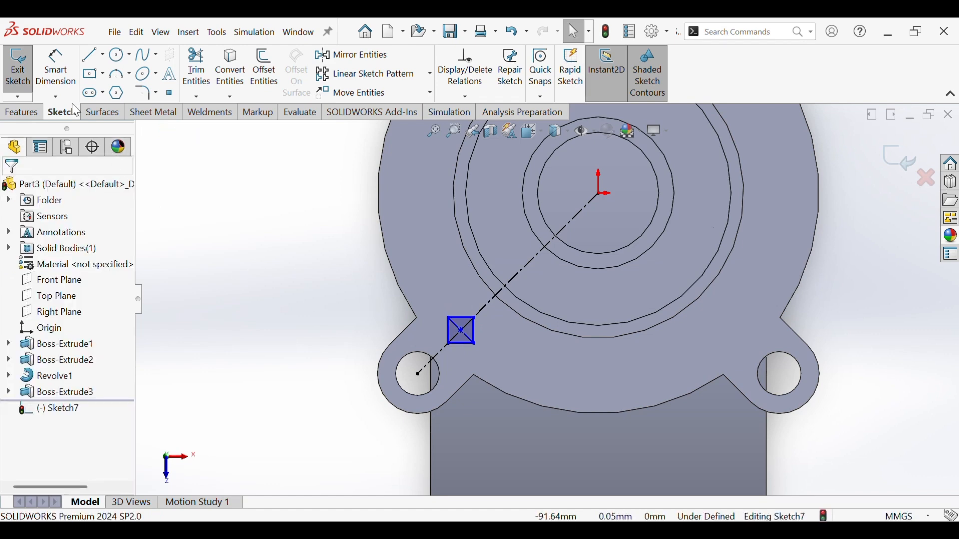
Dimension the square's left side and set it to 10 mm
left_click(55, 69)
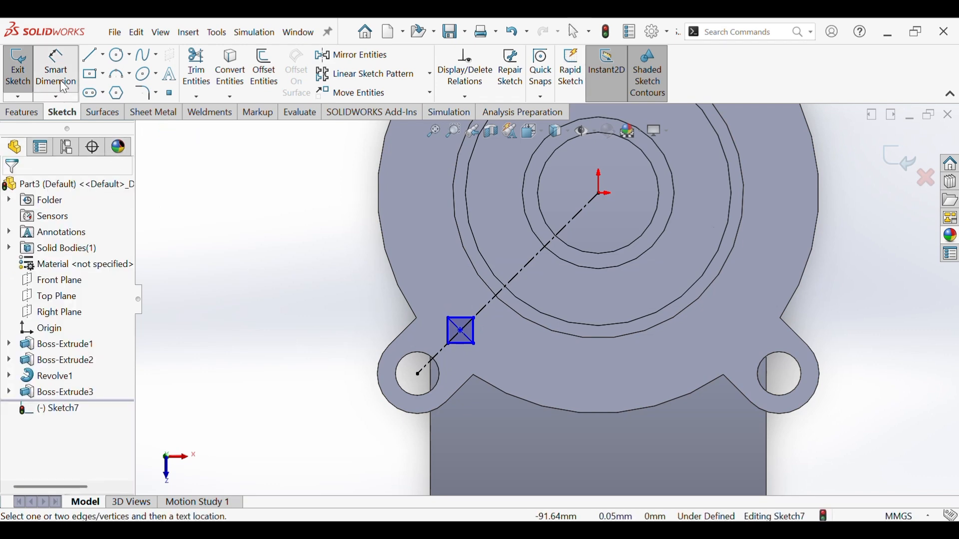
left_click(447, 330)
left_click(313, 337)
type("10")
key("Return")
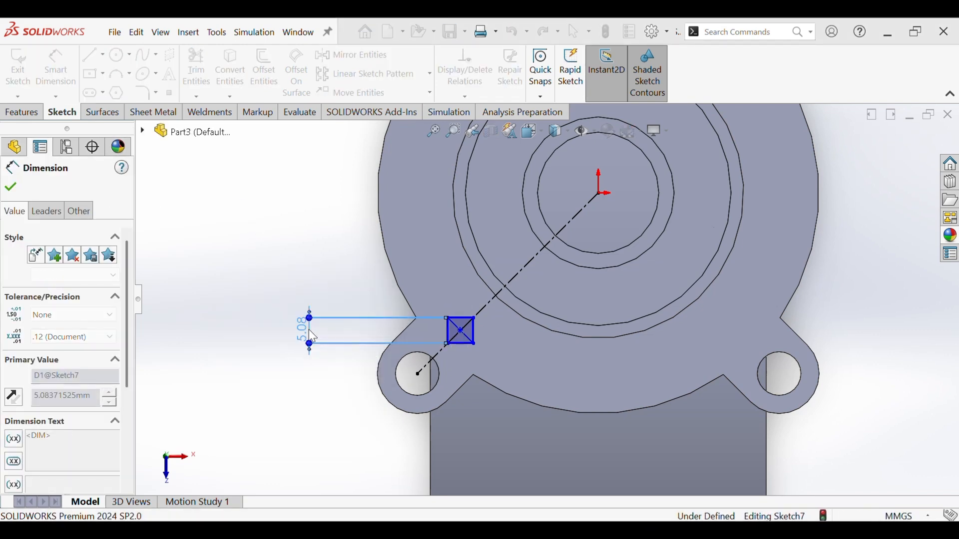
left_click(263, 392)
Dimension the vertical distance from the square's upper-left corner to the origin and set it to 20 mm
middle_click_drag(436, 352, 422, 392, "ctrl")
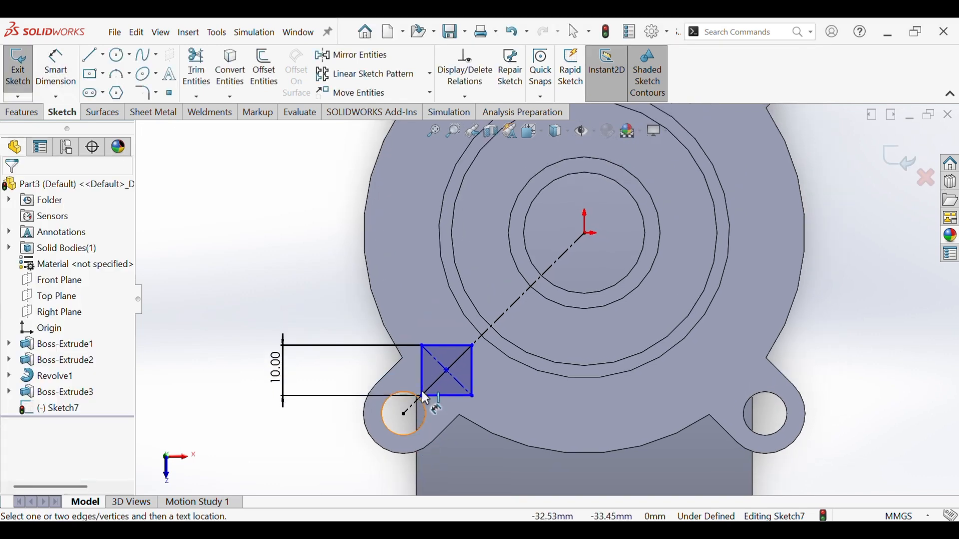
left_click(424, 347)
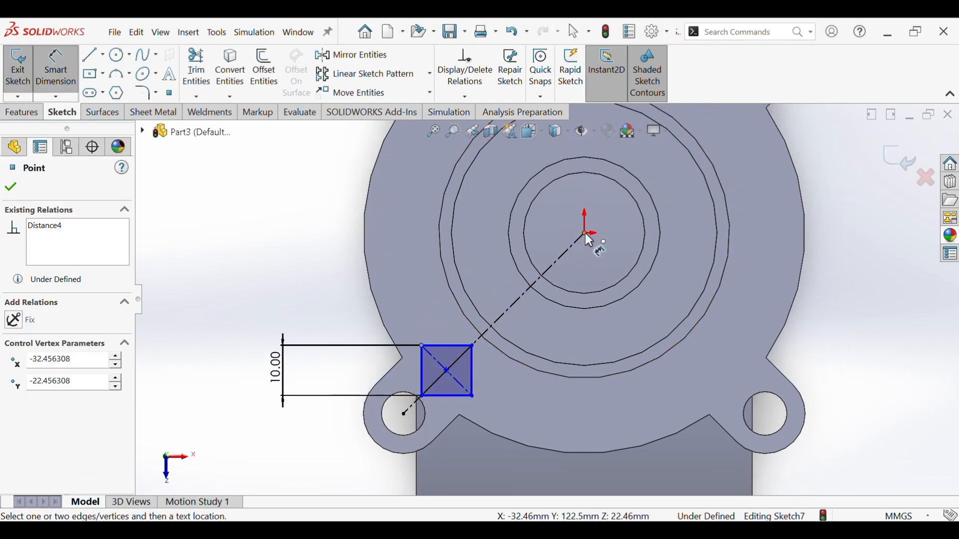
left_click(588, 239)
left_click(329, 258)
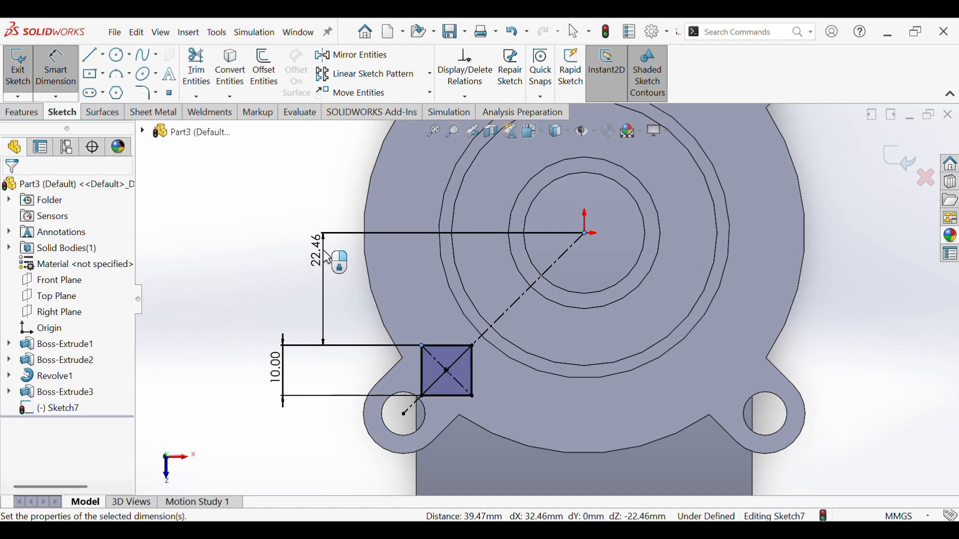
type("20")
key("Return")
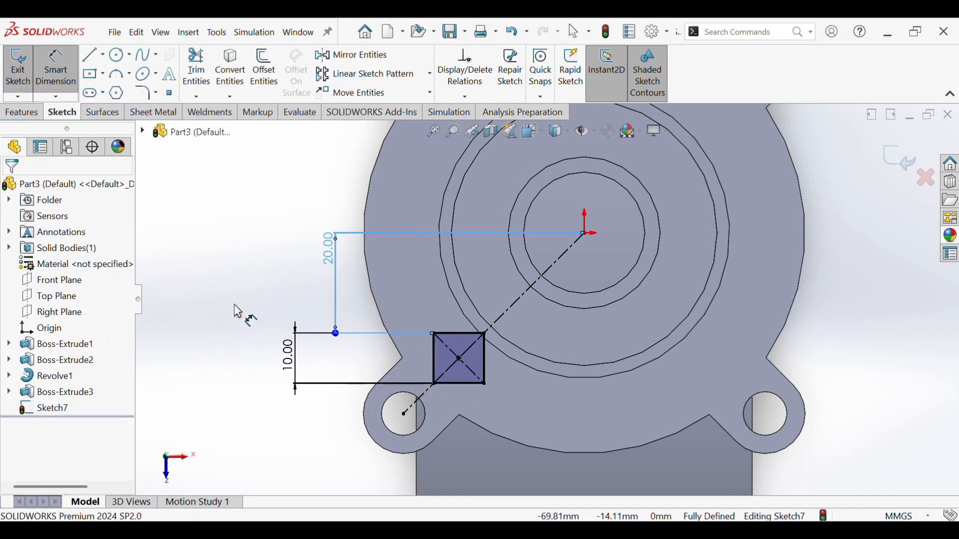
Change the square's vertical distance from the origin to 21 mm
left_click(326, 256)
left_click(292, 274)
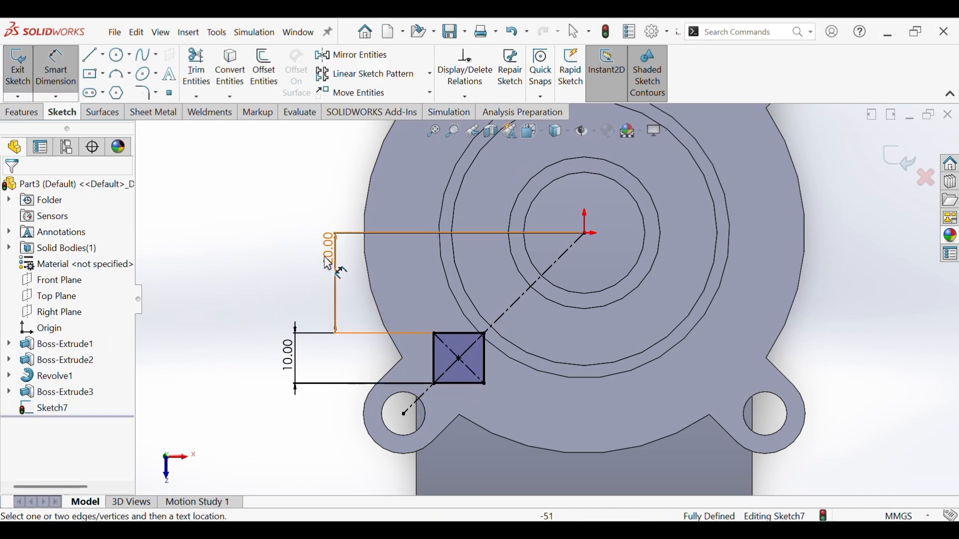
double_click(326, 260)
type("21")
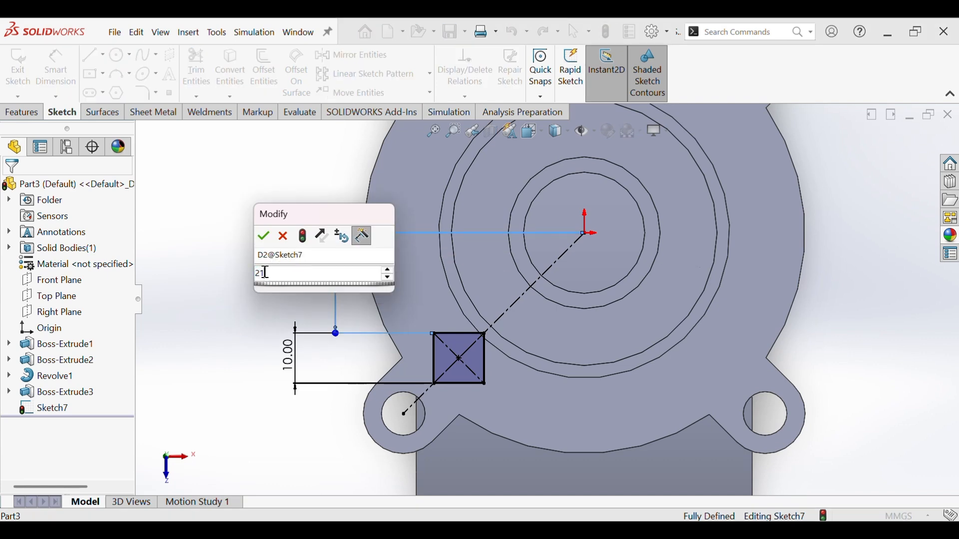
key("Return")
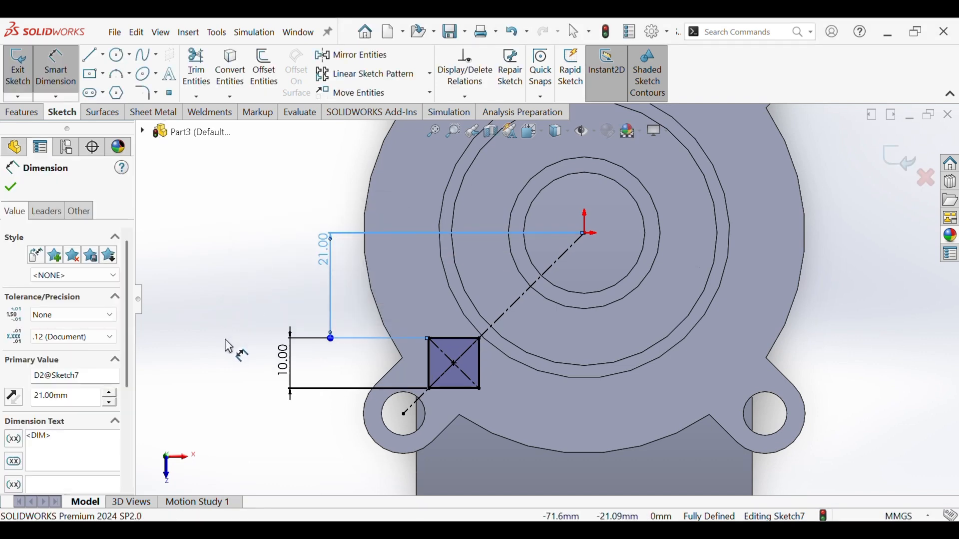
left_click(229, 346)
Extrude the 10 mm square upward from the flange face as a blind boss 21 mm high
left_click(27, 114)
left_click(24, 69)
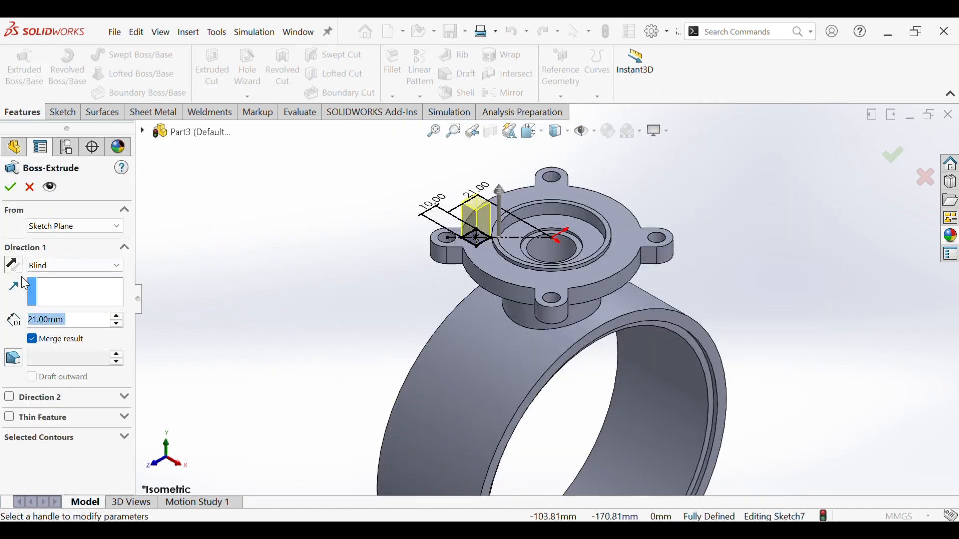
left_click(12, 189)
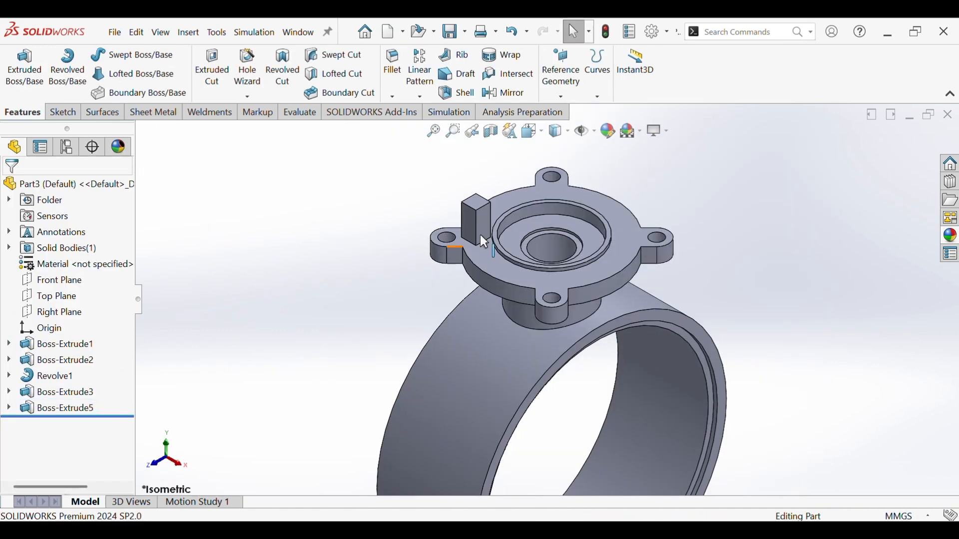
Apply the Backdrop - Studio Room 2 scene from the basic scenes to the model view
scroll(500, 247, "down", 5)
middle_click_drag(517, 249, 578, 324)
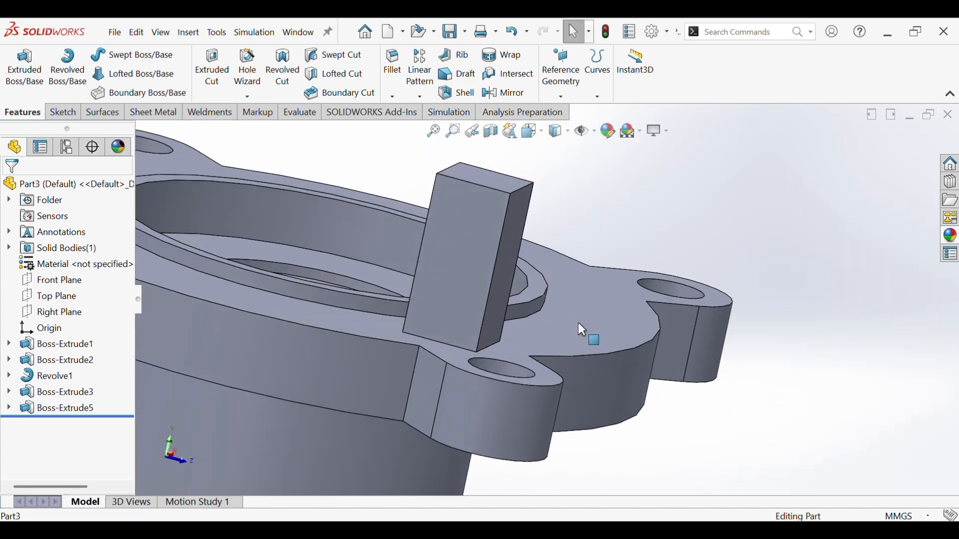
key("ctrl+7")
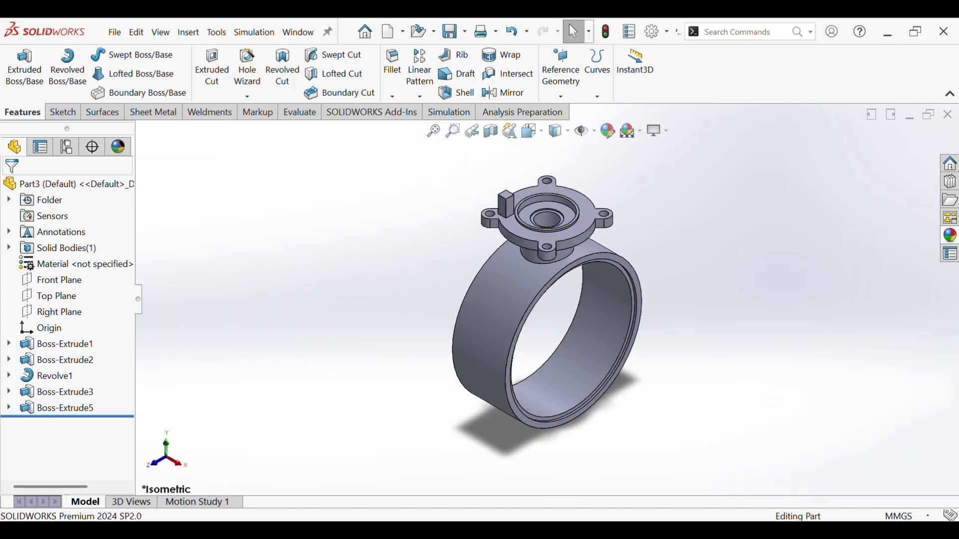
left_click(950, 237)
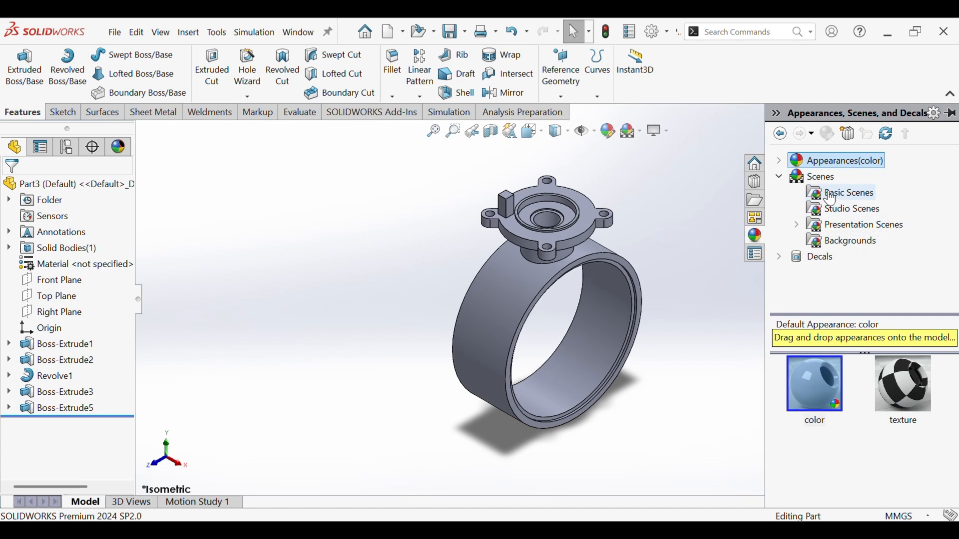
left_click(832, 198)
scroll(849, 434, "down", 5)
left_click_drag(810, 452, 684, 418)
Apply the chromium plate appearance from the chrome metals to the whole part
left_click(951, 243)
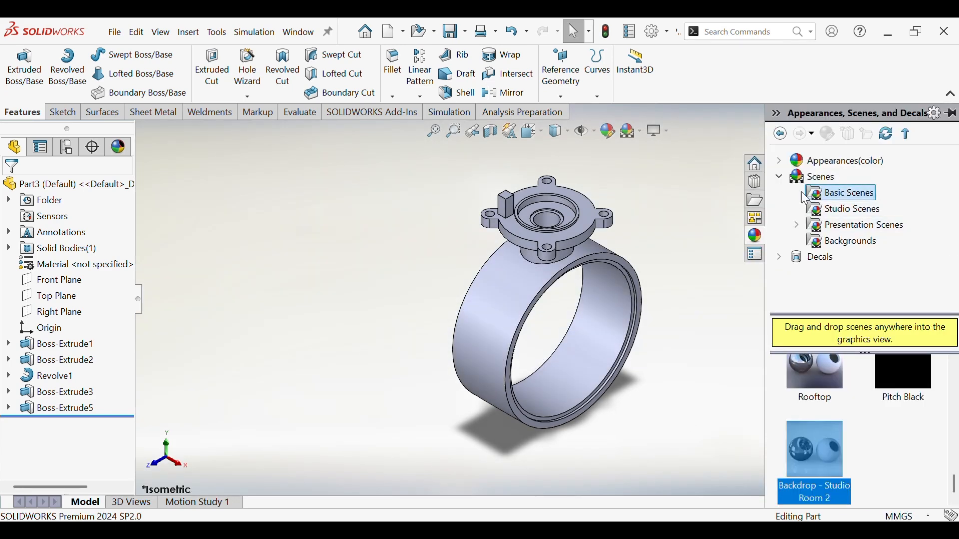
left_click(780, 176)
left_click(780, 161)
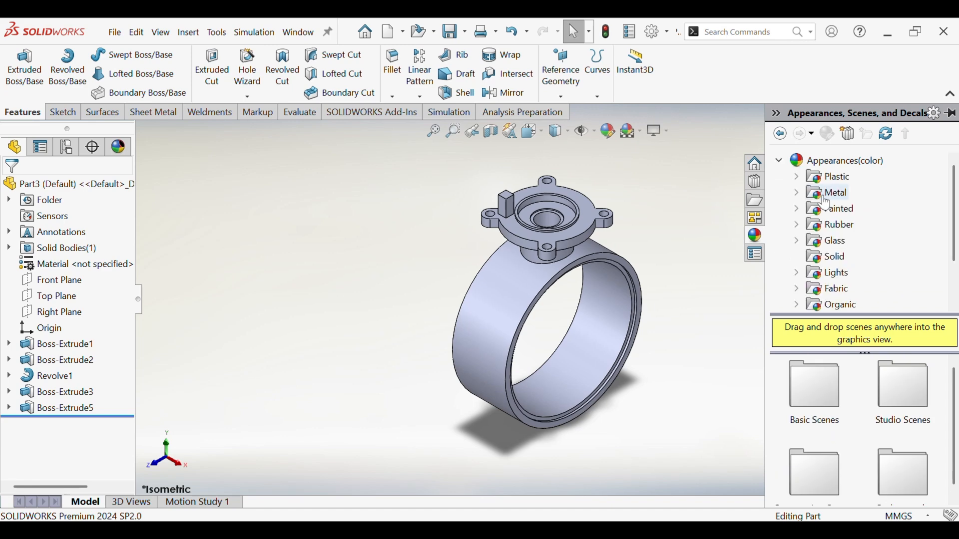
left_click(797, 193)
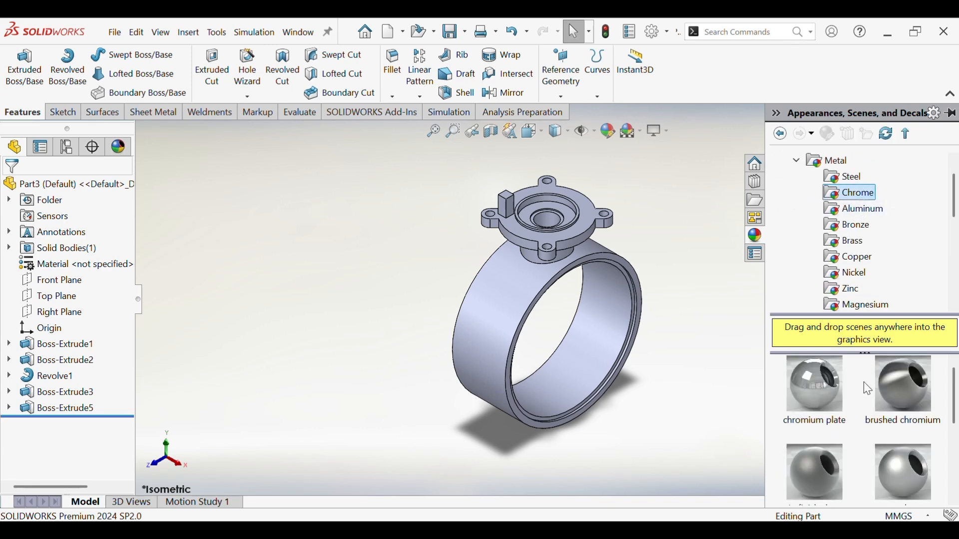
left_click_drag(814, 399, 534, 321)
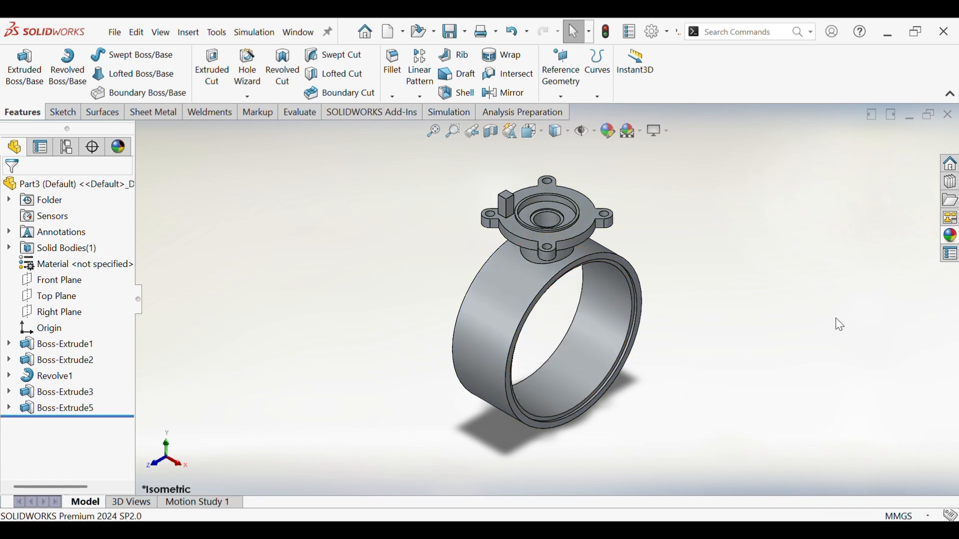
Start a face-only appearance in white for the narrow step face at the ring's end and the ring's inner bore face
scroll(676, 358, "down", 3)
scroll(586, 325, "down", 4)
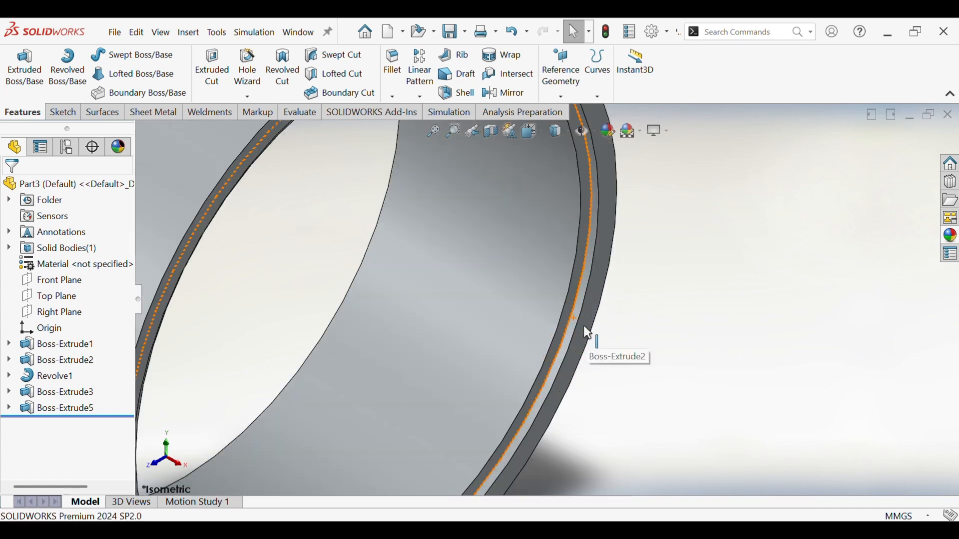
right_click(567, 310)
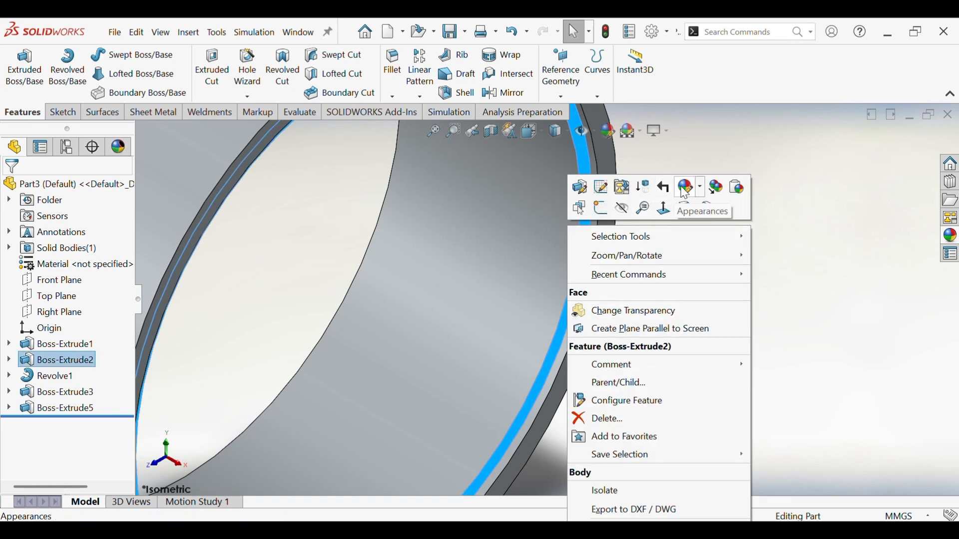
left_click(689, 187)
left_click(714, 222)
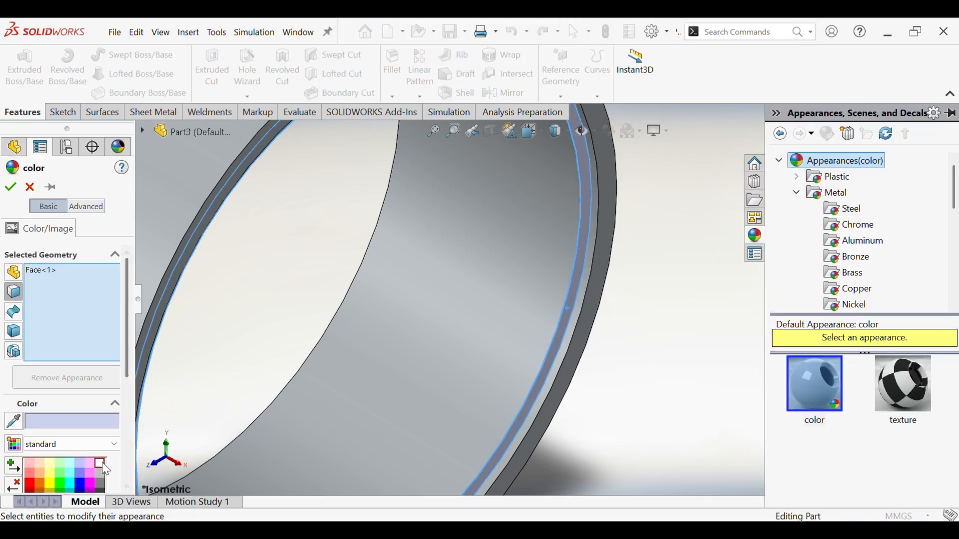
left_click(102, 463)
left_click(605, 348)
left_click(506, 318)
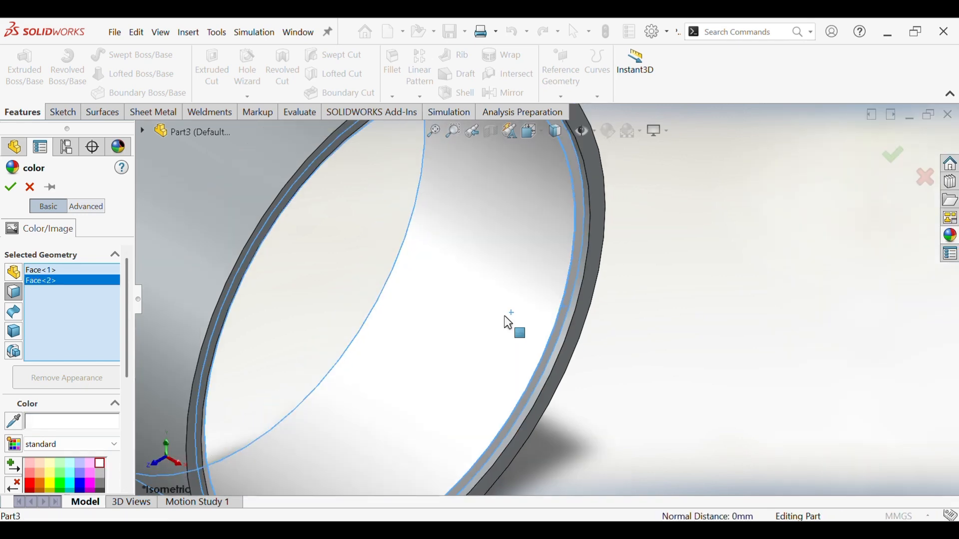
Add the remaining step faces at both ends of the ring's bore to the white colour selection
scroll(413, 235, "up", 5)
scroll(520, 229, "down", 8)
middle_click_drag(529, 206, 520, 104)
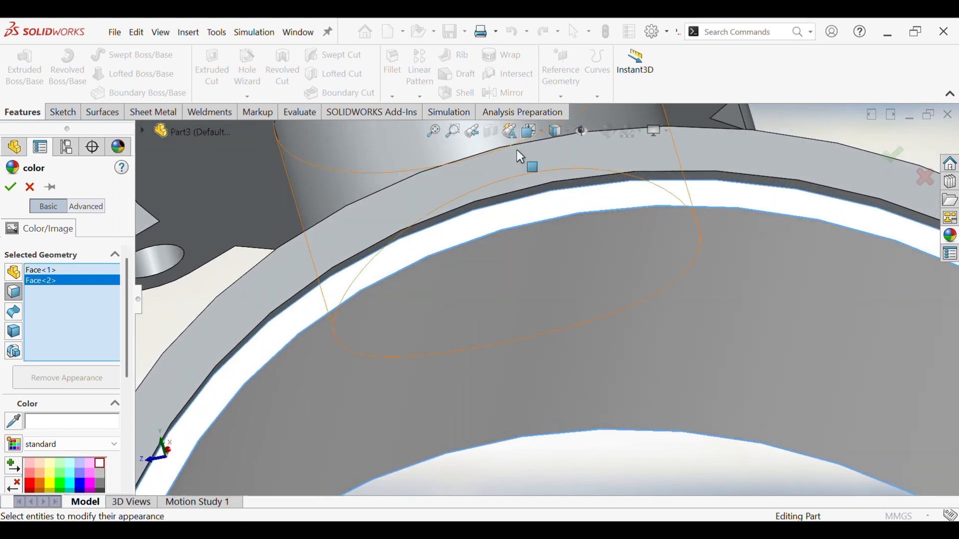
left_click(519, 201)
scroll(520, 205, "up", 6)
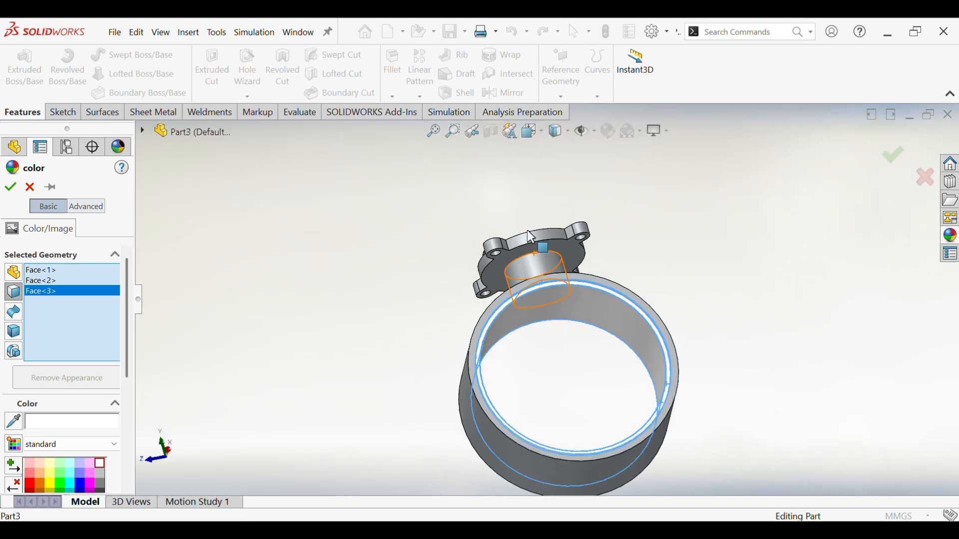
middle_click_drag(530, 235, 558, 393)
scroll(559, 394, "down", 8)
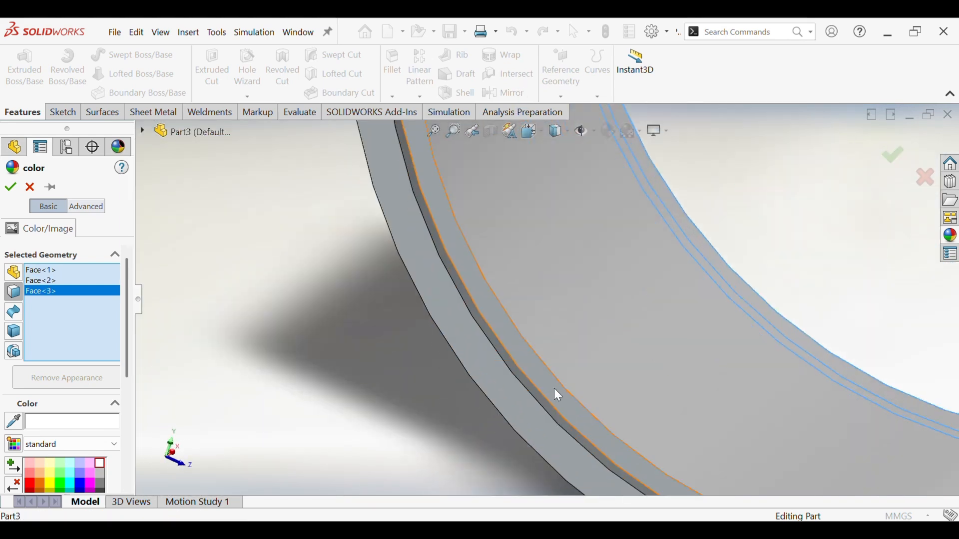
left_click(540, 397)
left_click(536, 397)
scroll(535, 398, "up", 10)
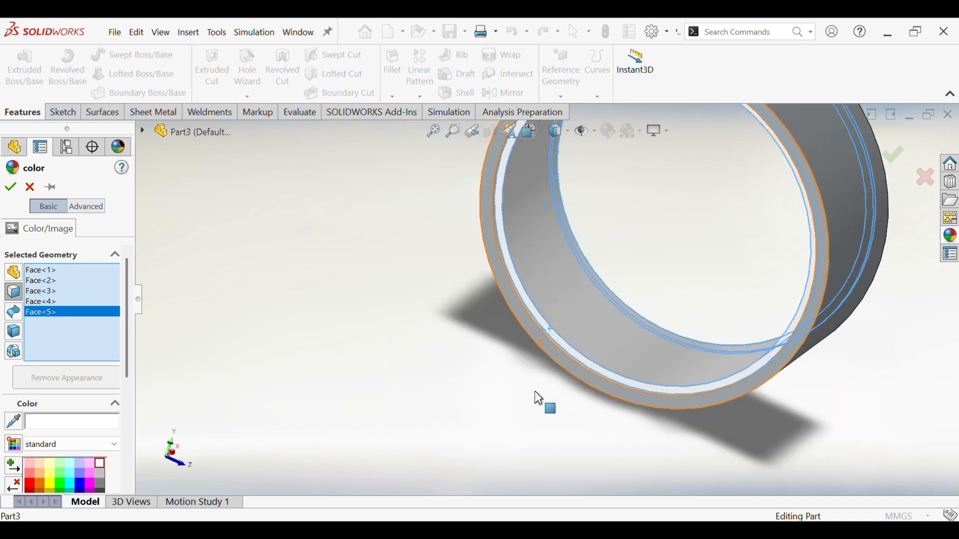
Add the floor and side wall of the flange's circular recess to the white colour selection
scroll(584, 228, "down", 10)
middle_click_drag(581, 222, 579, 288)
scroll(575, 290, "up", 10)
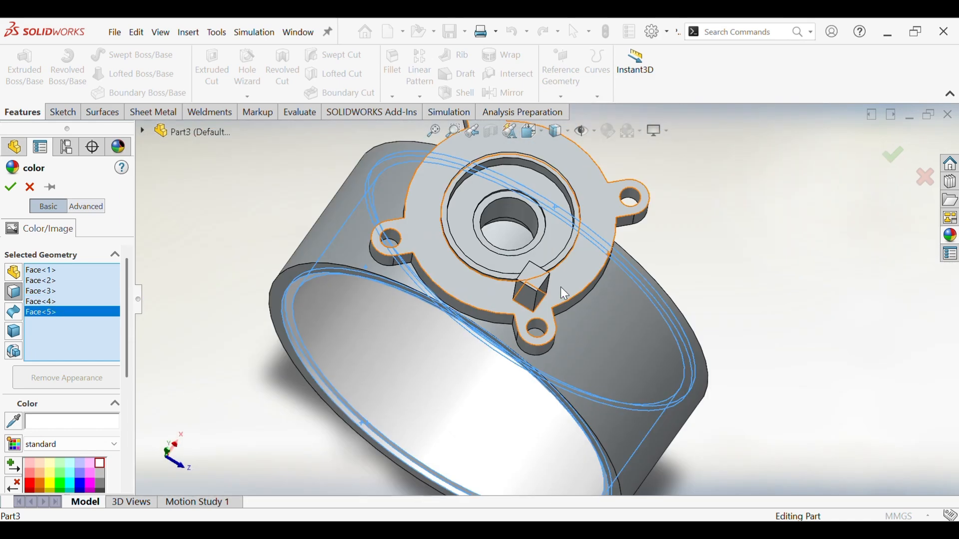
left_click(545, 222)
middle_click_drag(545, 221, 526, 165)
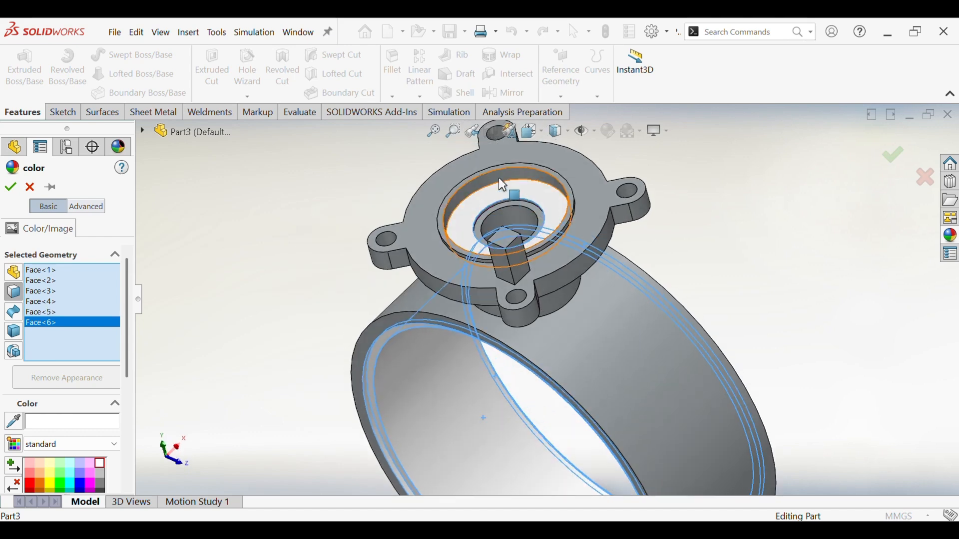
left_click(493, 197)
Add the inner faces of the four lug bolt holes to the white colour selection
scroll(422, 246, "down", 5)
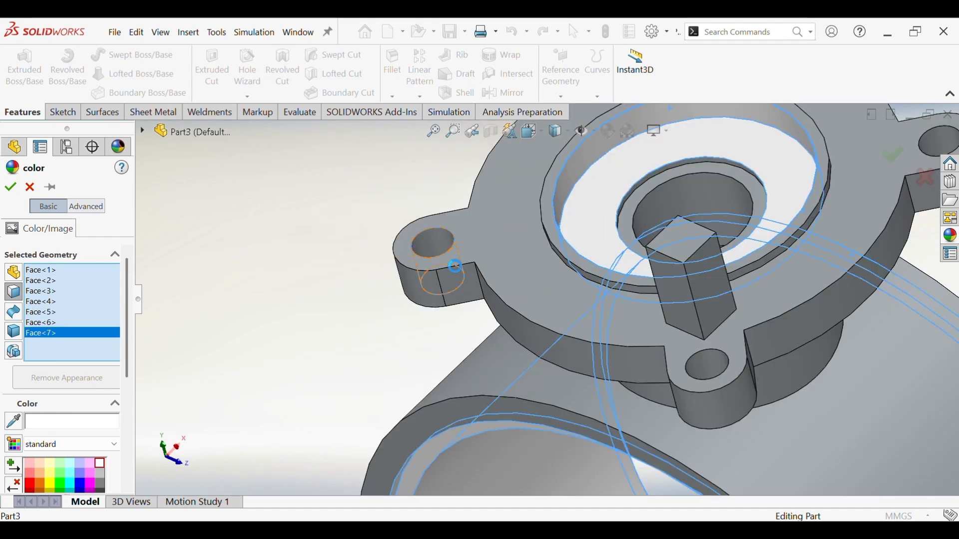
left_click(712, 378)
left_click(863, 186)
scroll(863, 186, "up", 3)
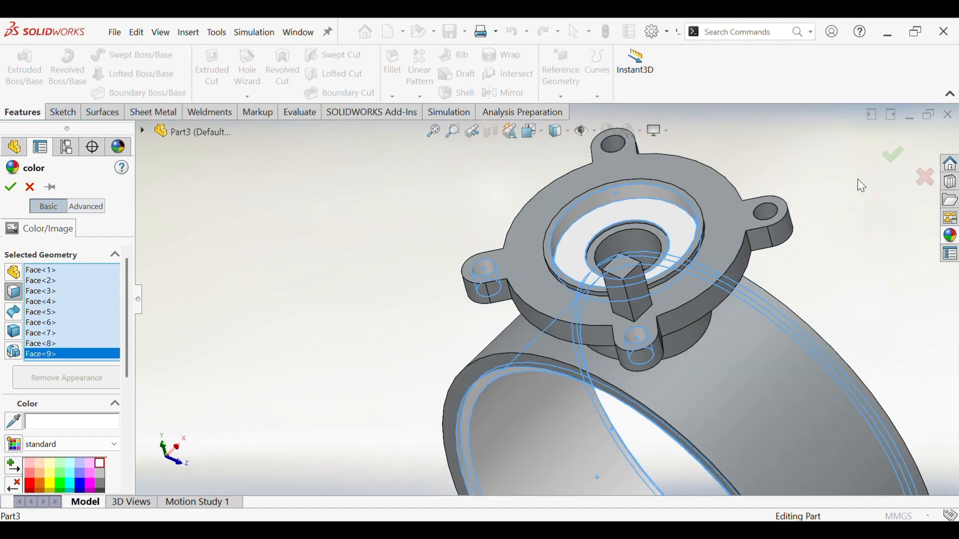
left_click(776, 210)
middle_click_drag(611, 122, 608, 165, "ctrl")
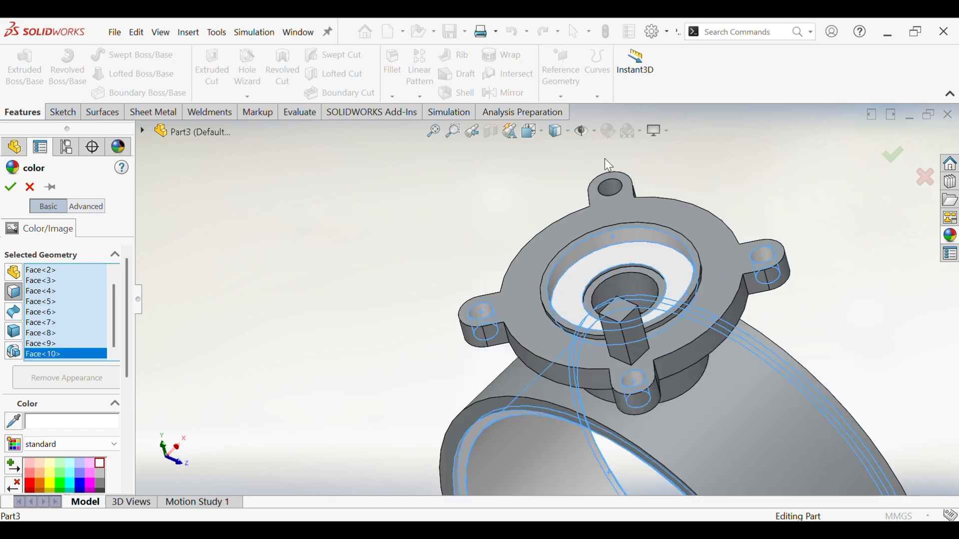
left_click(610, 191)
Add the recess's raised rim, the central bore, and the bore's rim and short outer wall to the white selection and apply the colour
scroll(576, 274, "down", 5)
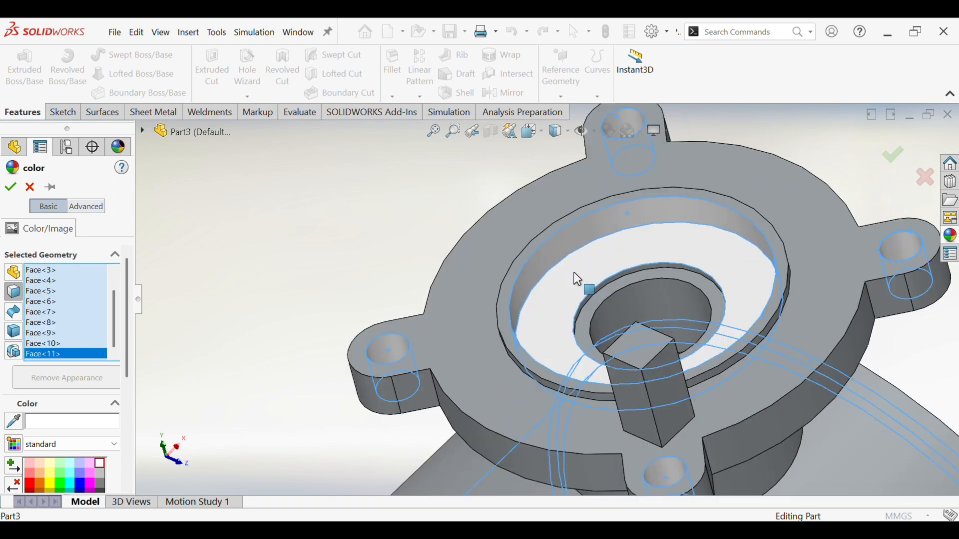
left_click(426, 298)
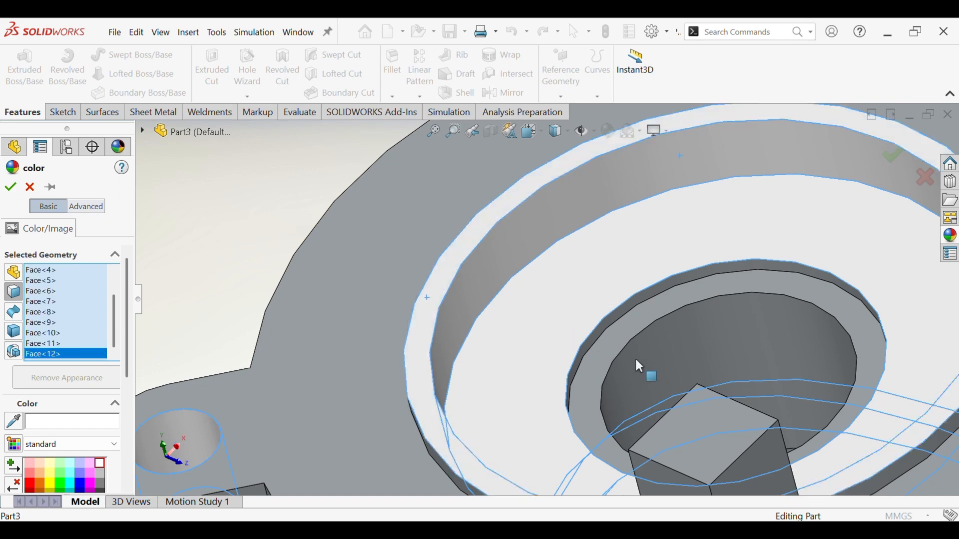
left_click(614, 358)
left_click(653, 371)
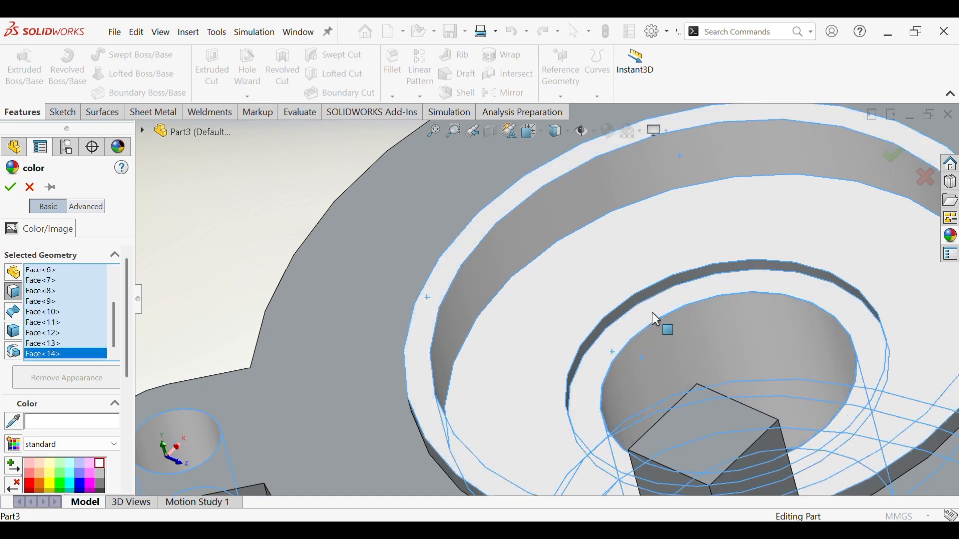
scroll(649, 312, "down", 3)
left_click(608, 269)
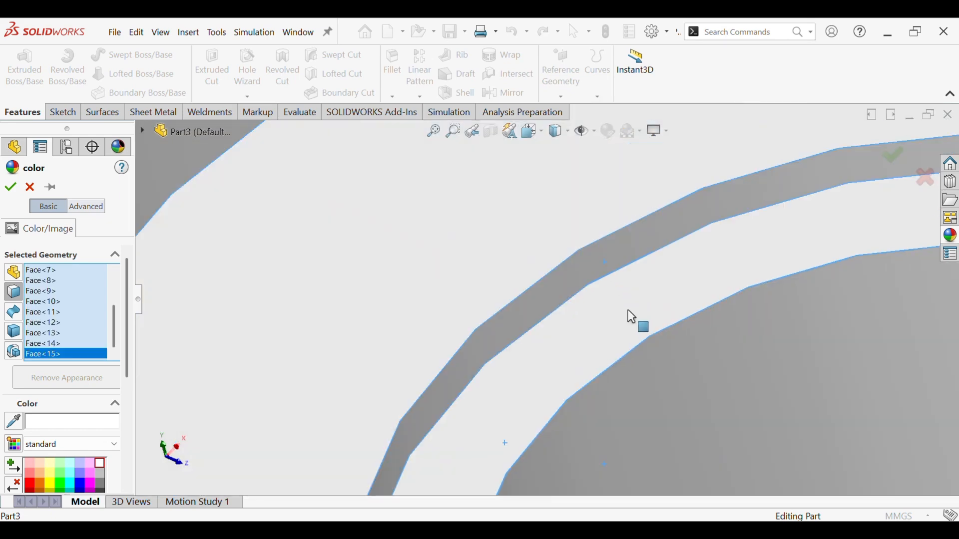
scroll(645, 322, "up", 5)
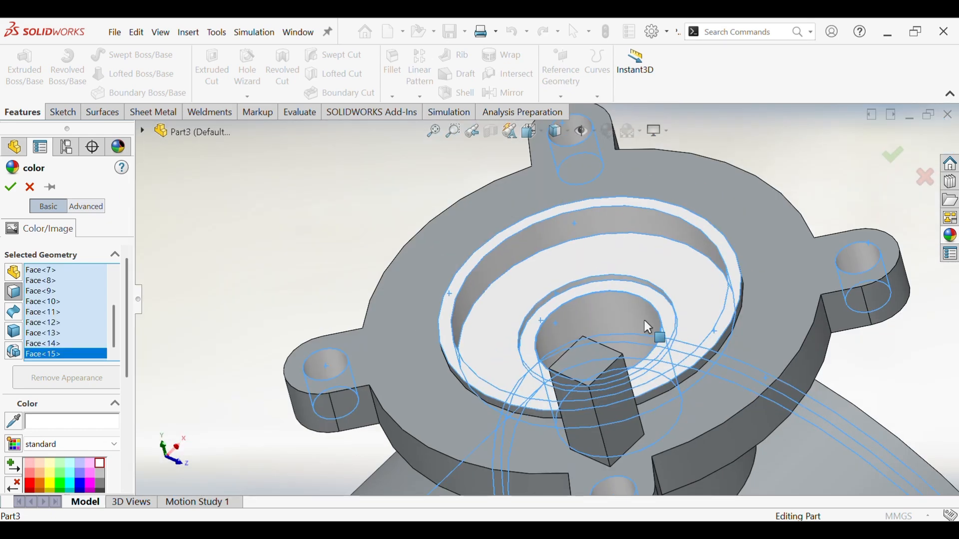
left_click(11, 188)
key("ctrl+7")
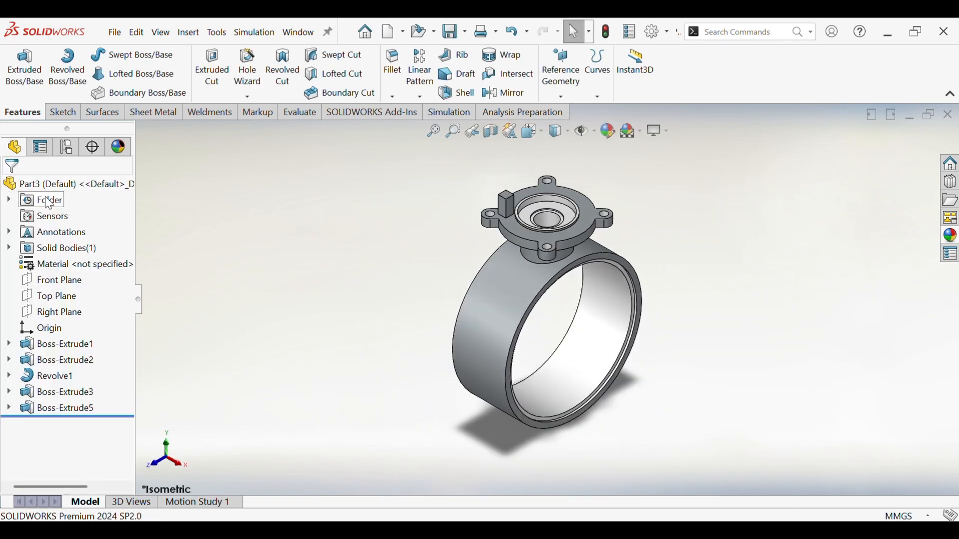
Fillet the edges of the neck's outer cylindrical face with a symmetric 5 mm radius
left_click(393, 97)
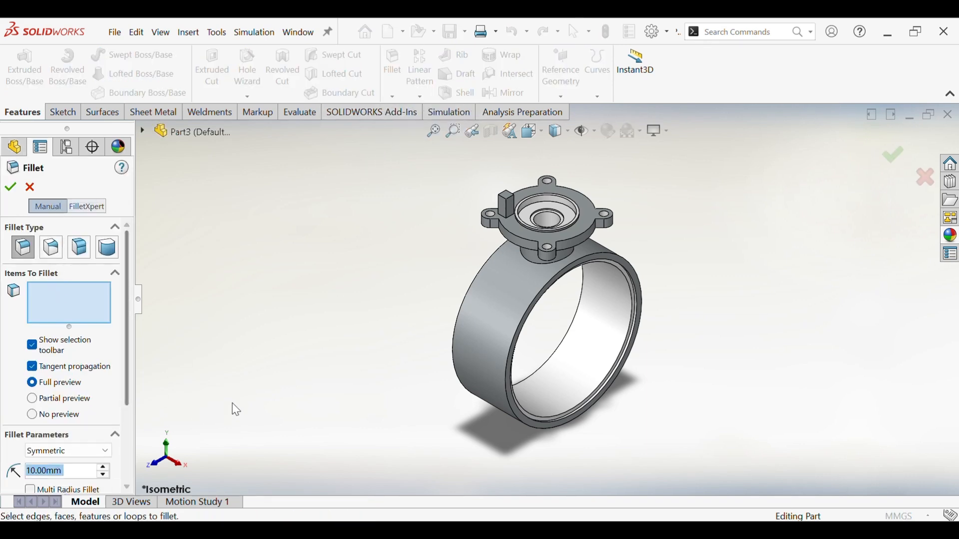
type("5")
key("Return")
scroll(557, 287, "down", 5)
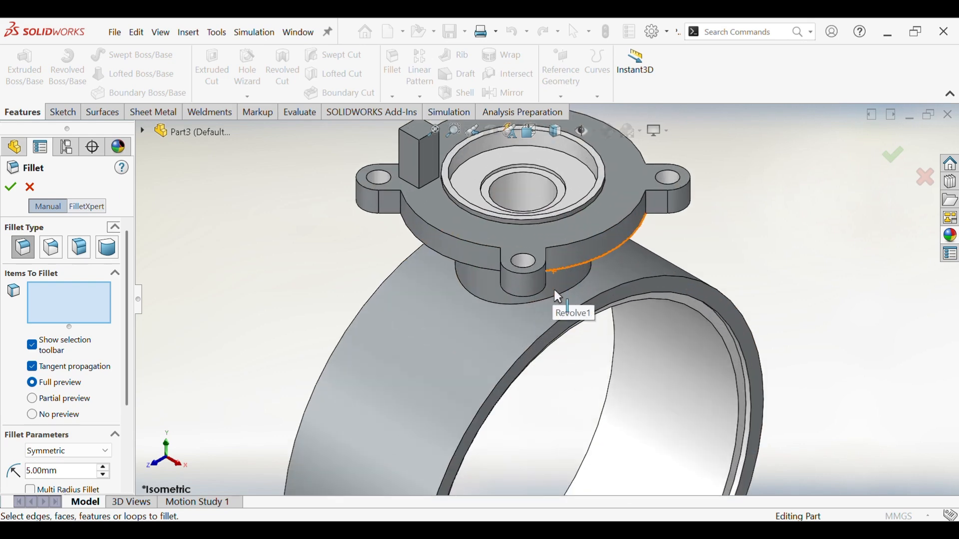
left_click(560, 299)
middle_click_drag(559, 299, 410, 187)
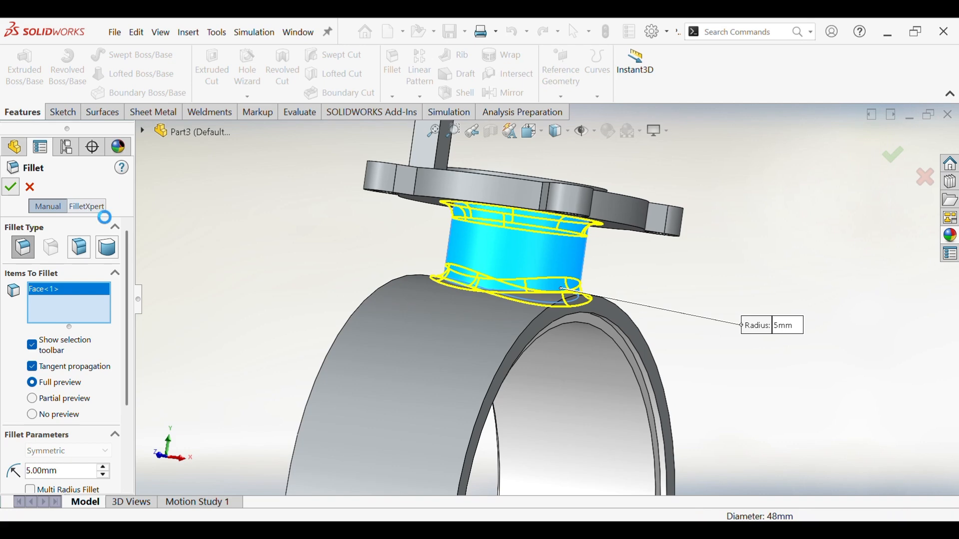
key("ctrl+7")
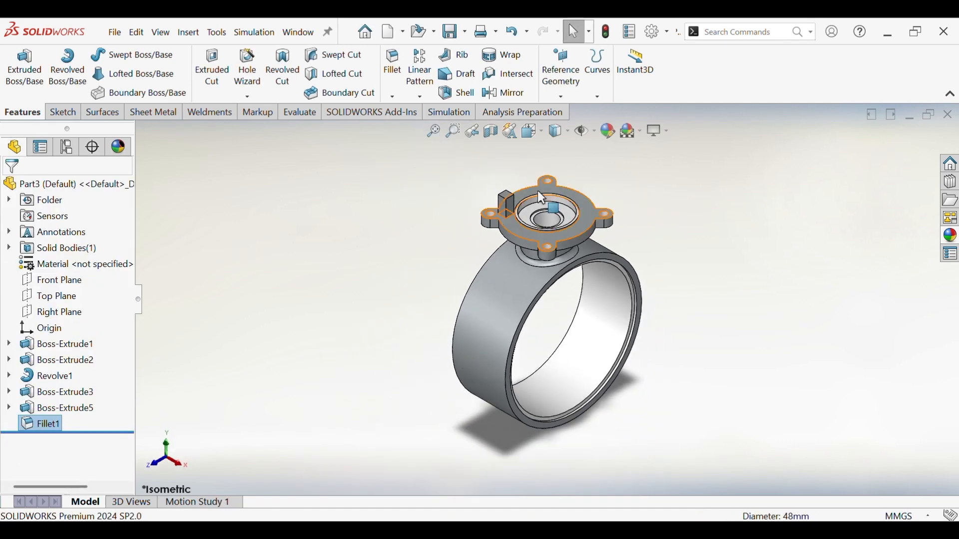
scroll(542, 198, "down", 5)
left_click(392, 96)
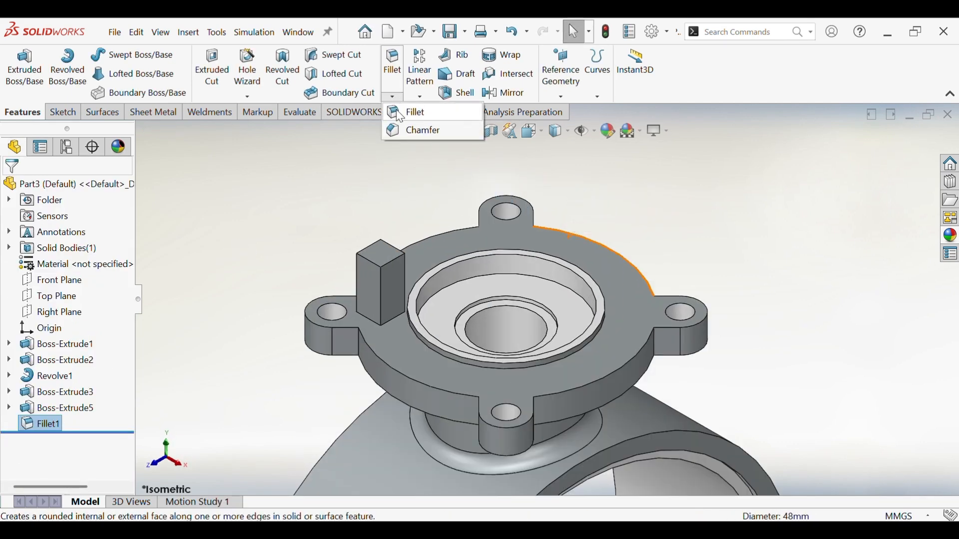
left_click(408, 131)
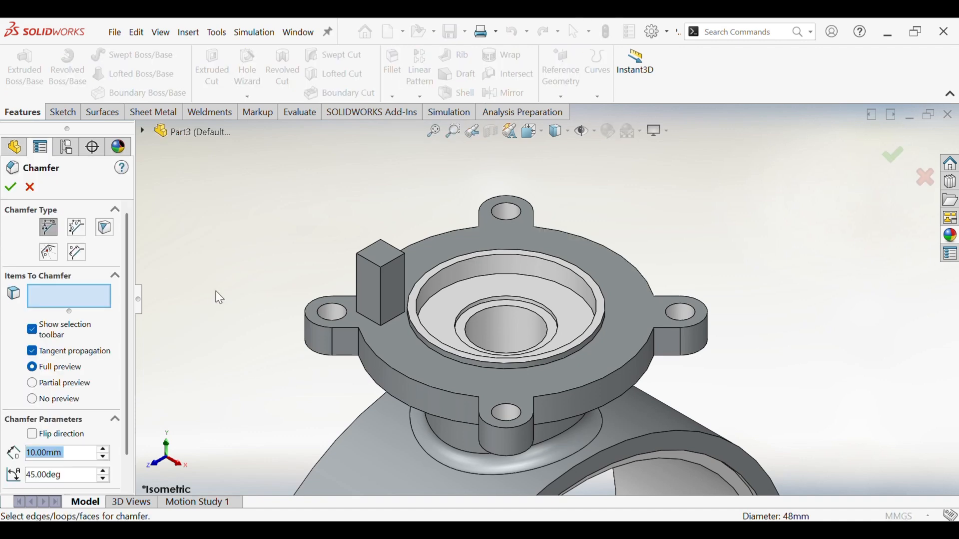
type("8")
key("Return")
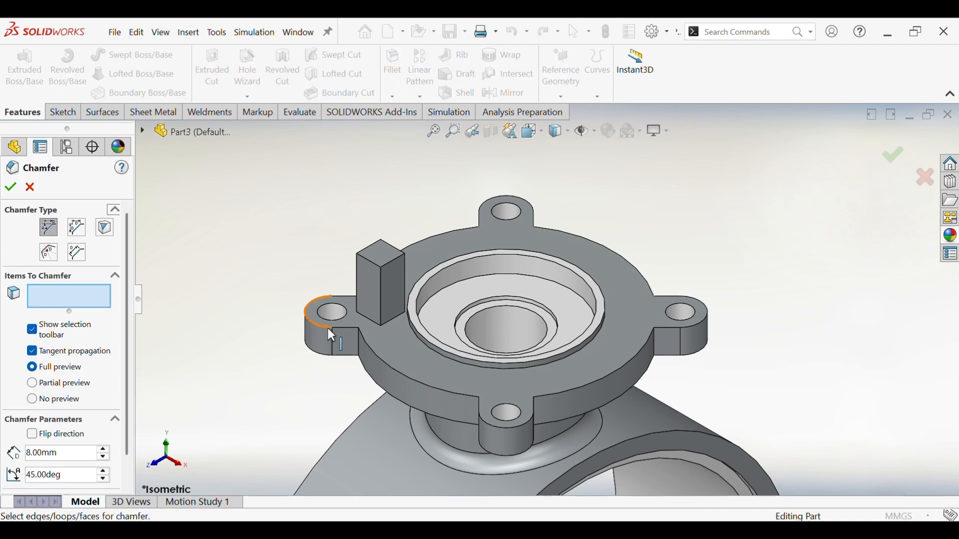
left_click(360, 346)
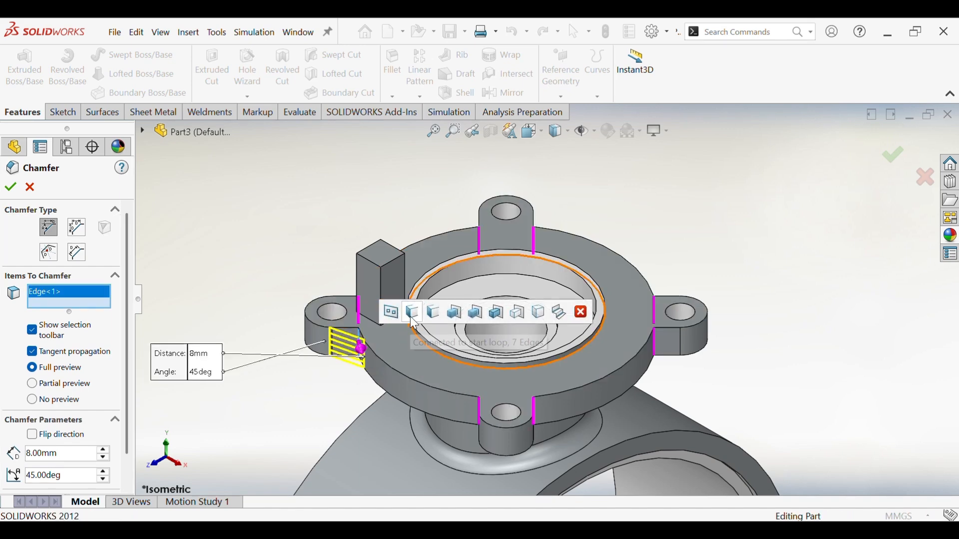
left_click(412, 314)
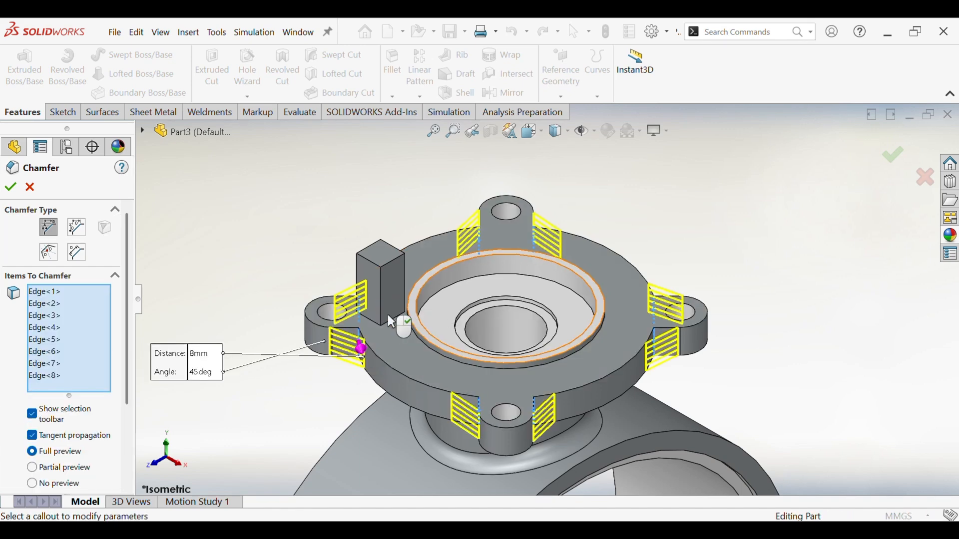
left_click(32, 191)
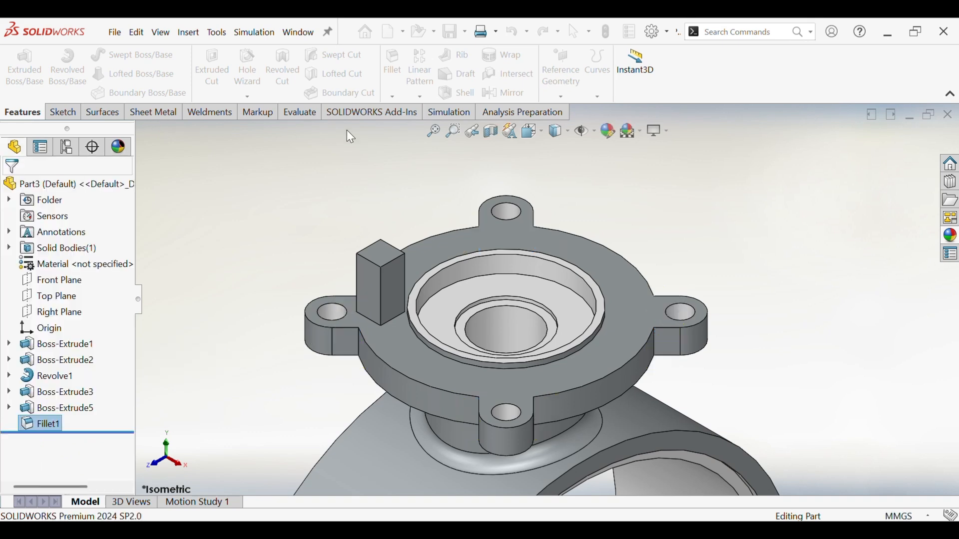
Fillet the eight vertical edges where the four bolt-hole lugs meet the round flange with a symmetric 8 mm radius
left_click(395, 96)
left_click(398, 114)
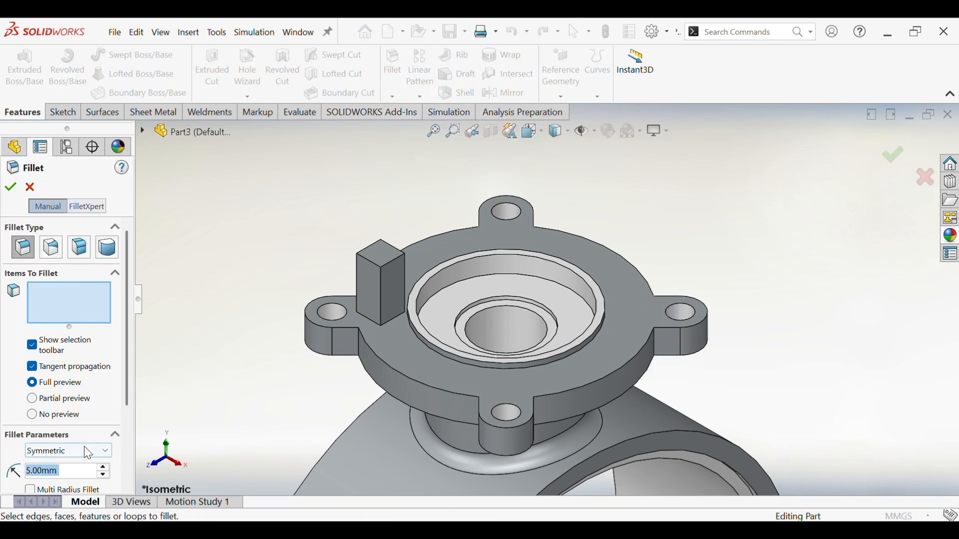
type("8")
key("Return")
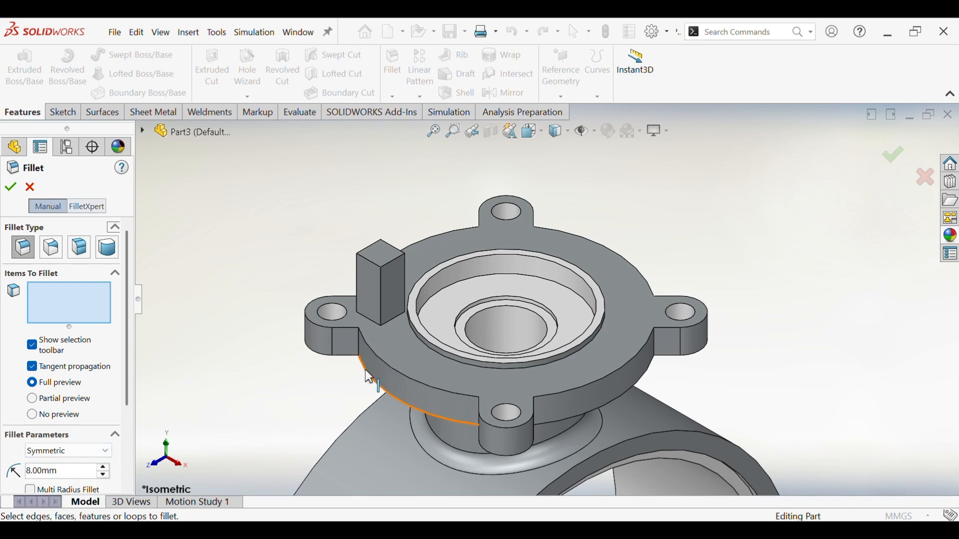
left_click(360, 353)
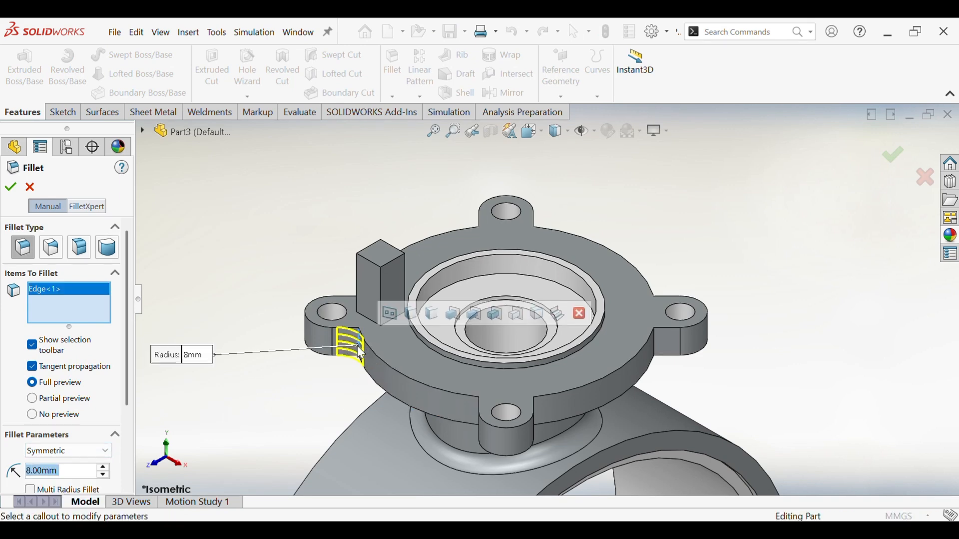
left_click(415, 318)
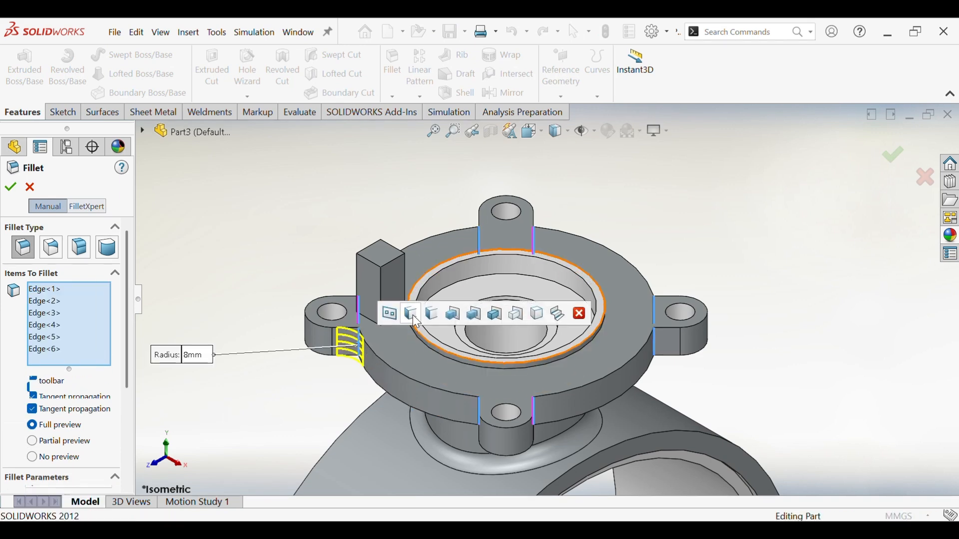
left_click(10, 188)
key("f")
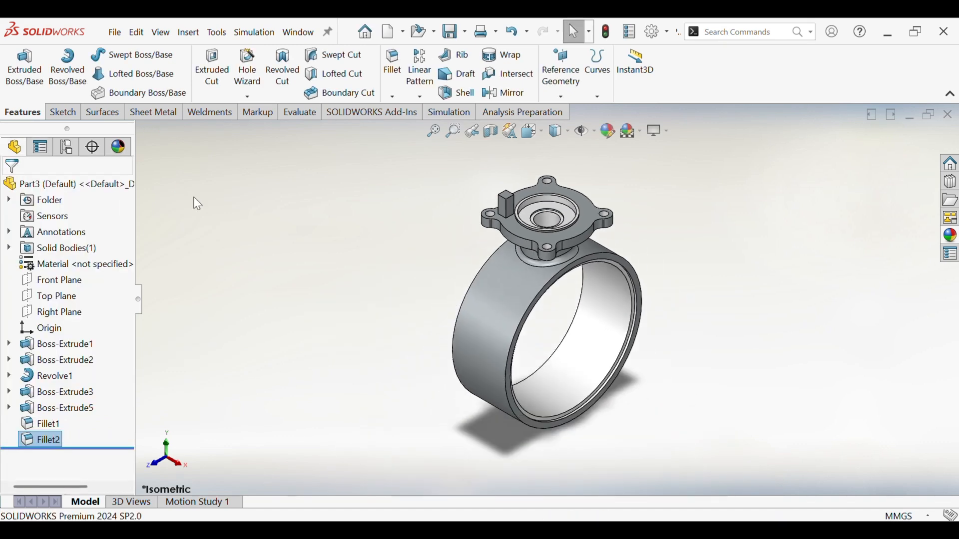
middle_click_drag(659, 309, 811, 460)
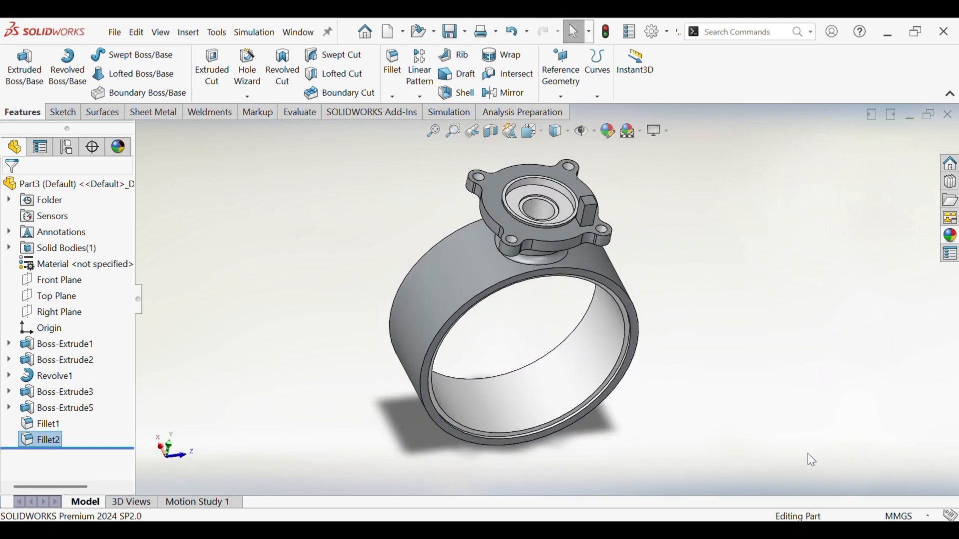
key("ctrl+7")
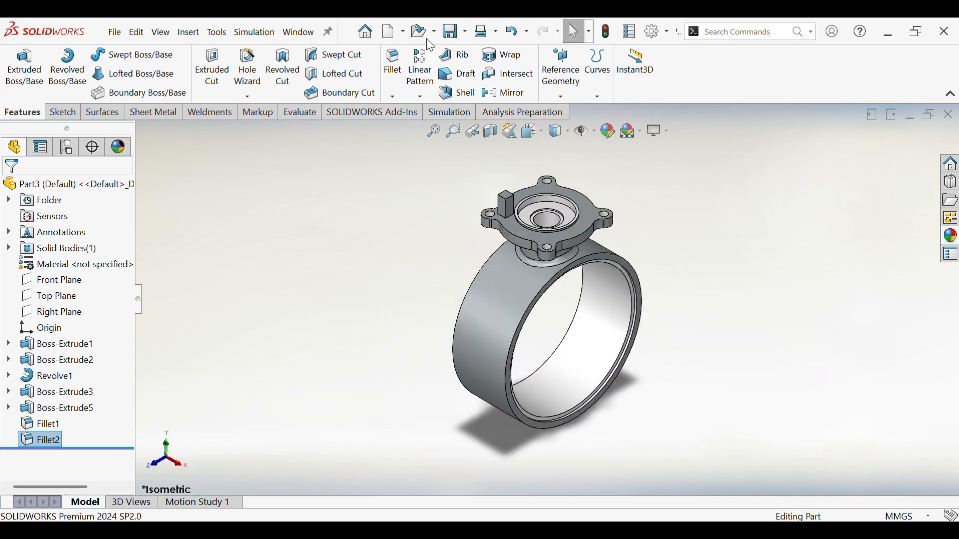